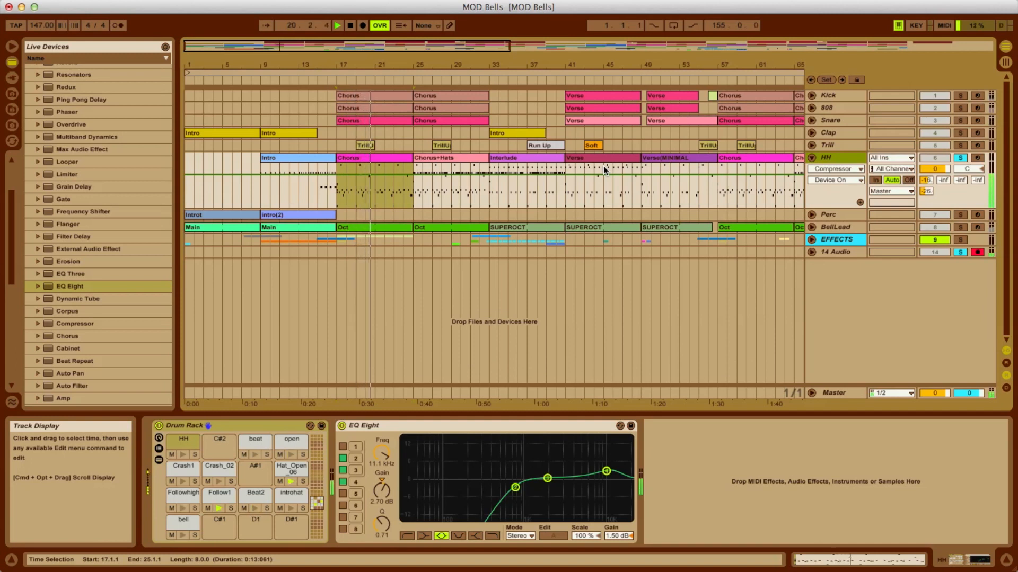
Step: Audition the soloed HH track from its Chorus+Hats, Verse and Verse(MINIMAL) clips, and turn its solo off when done
{"action": "left_click", "coordinate": [467, 160]}
{"action": "key", "text": "space"}
{"action": "key", "text": "space"}
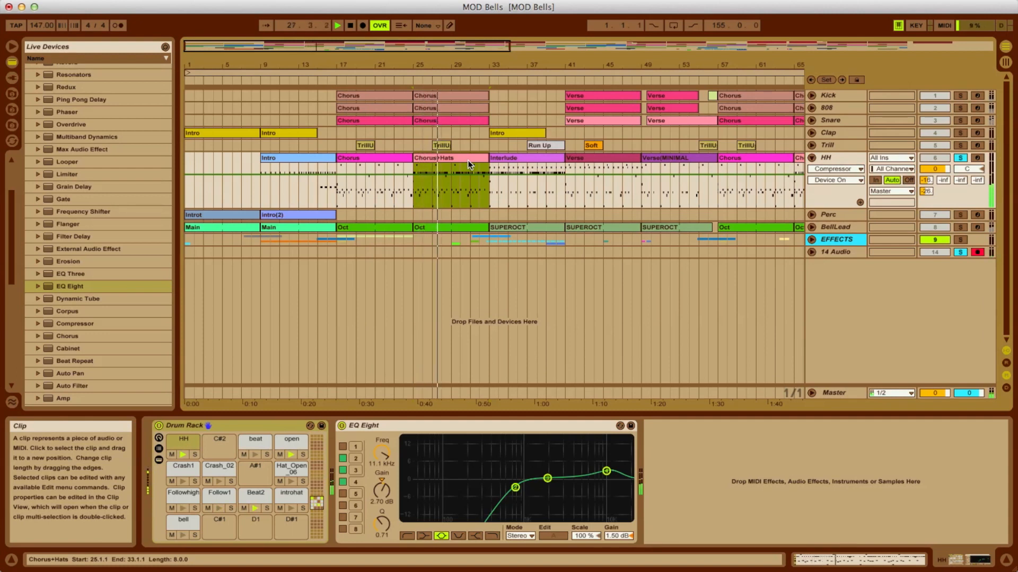
{"action": "left_click", "coordinate": [589, 155]}
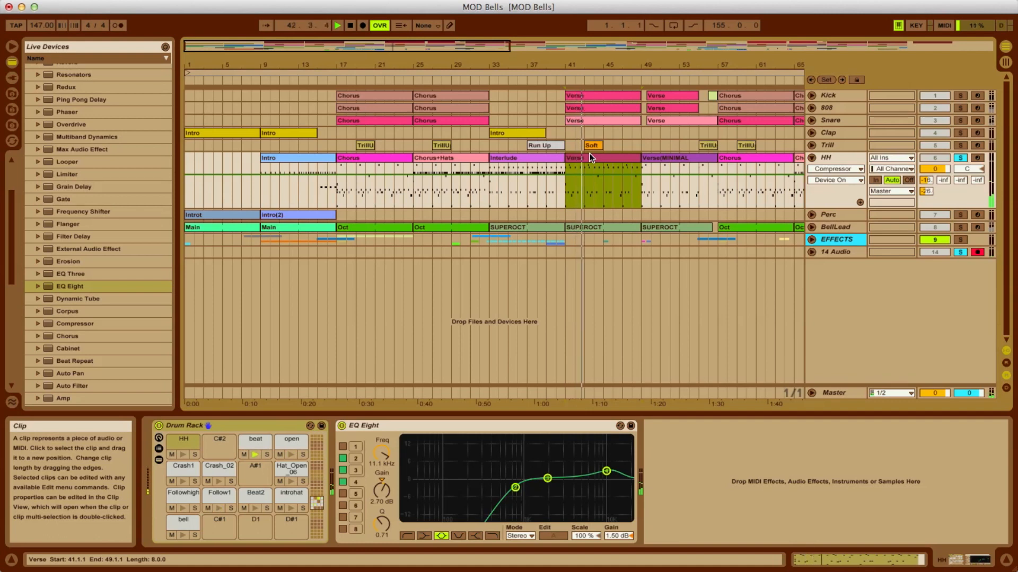
{"action": "key", "text": "Tab"}
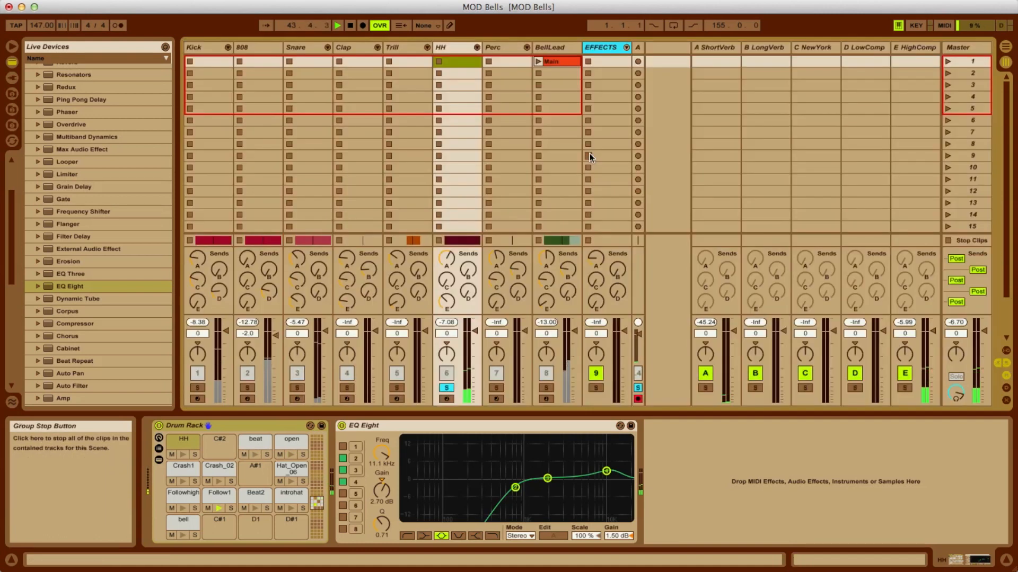
{"action": "key", "text": "Tab"}
{"action": "left_click", "coordinate": [660, 159]}
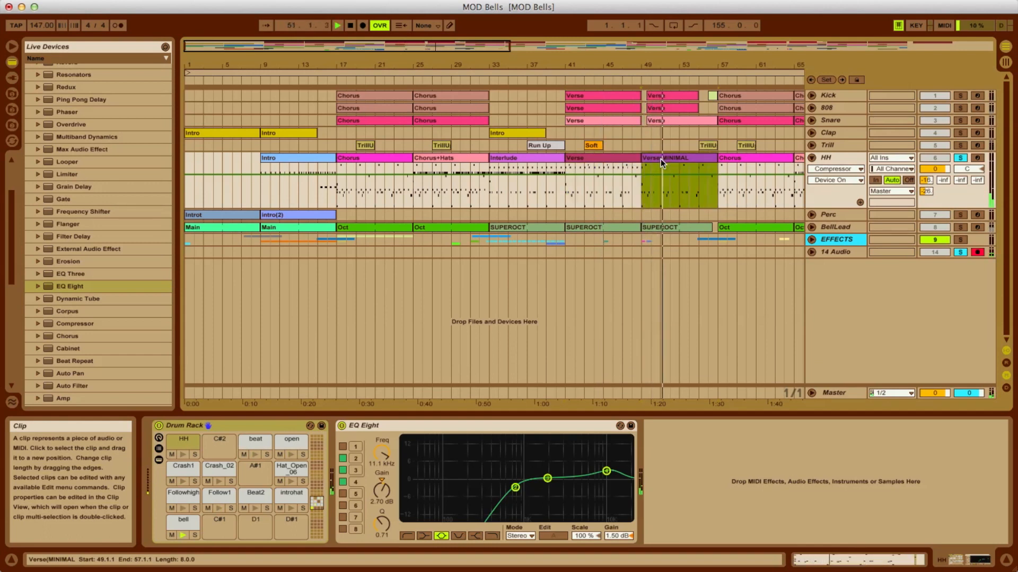
{"action": "left_click", "coordinate": [962, 158]}
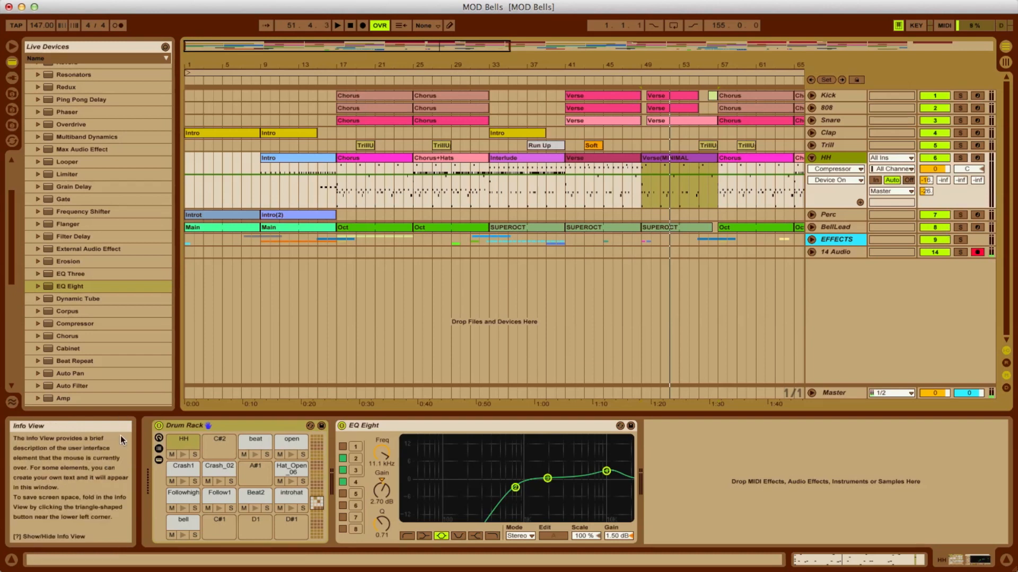
Step: Show the HH track's Drum Rack with its device chains and preview the HH pad's sample
{"action": "left_click", "coordinate": [215, 428]}
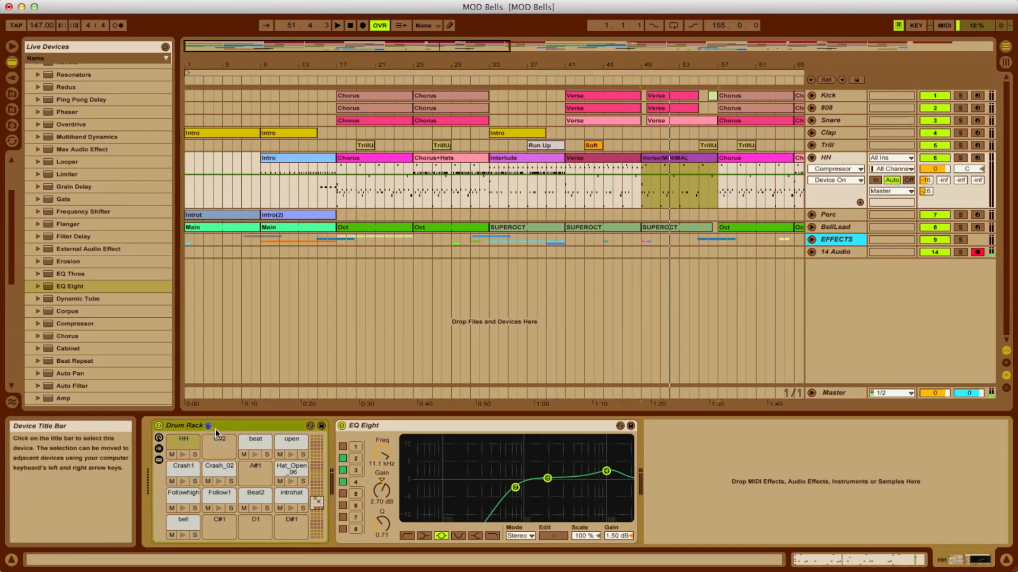
{"action": "left_click", "coordinate": [846, 154]}
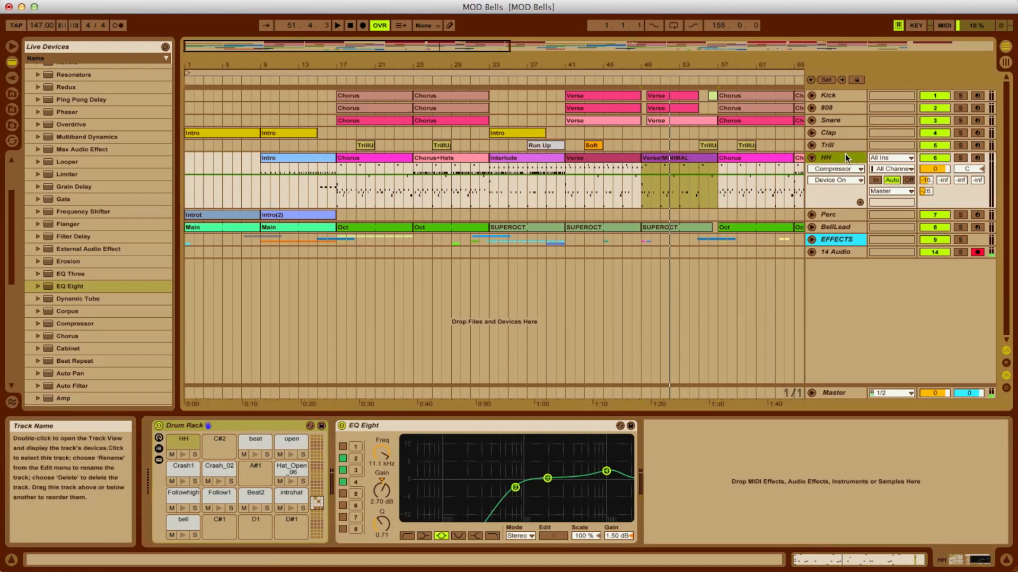
{"action": "double_click", "coordinate": [195, 427]}
{"action": "double_click", "coordinate": [159, 478]}
{"action": "left_click", "coordinate": [183, 454]}
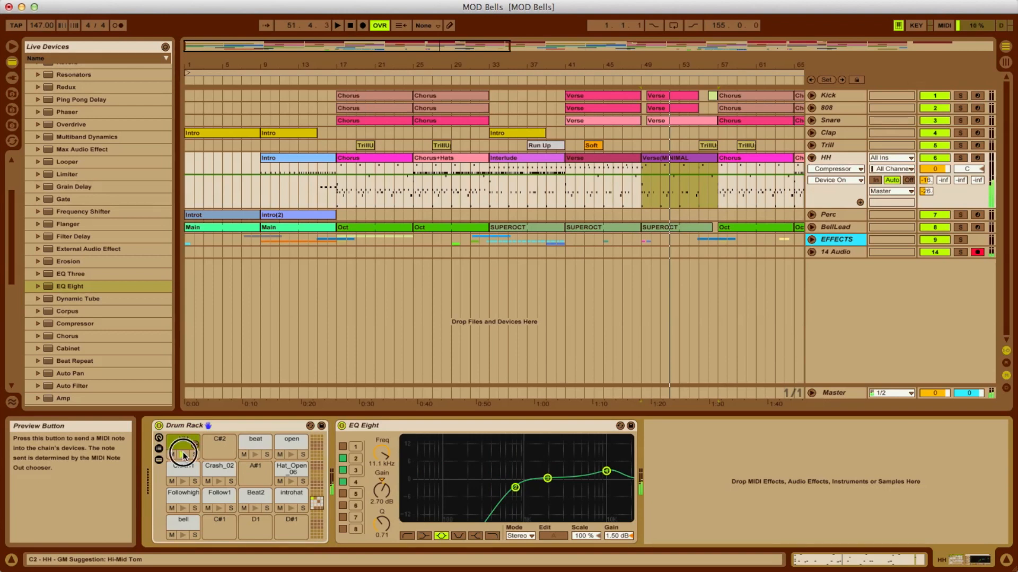
{"action": "left_click", "coordinate": [183, 449]}
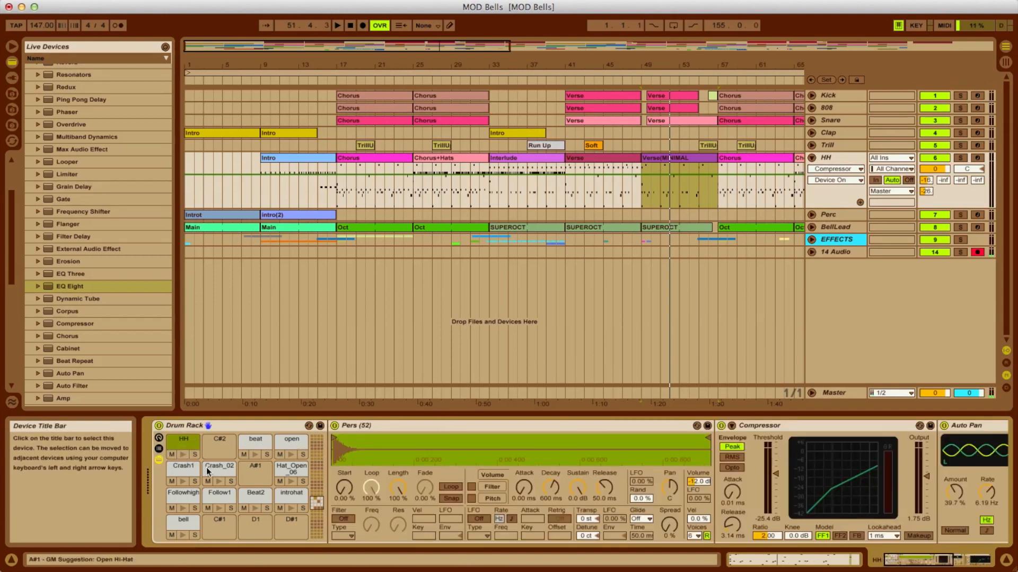
Step: Preview the beat and open pads of the Drum Rack, showing each pad's sample
{"action": "left_click", "coordinate": [254, 442]}
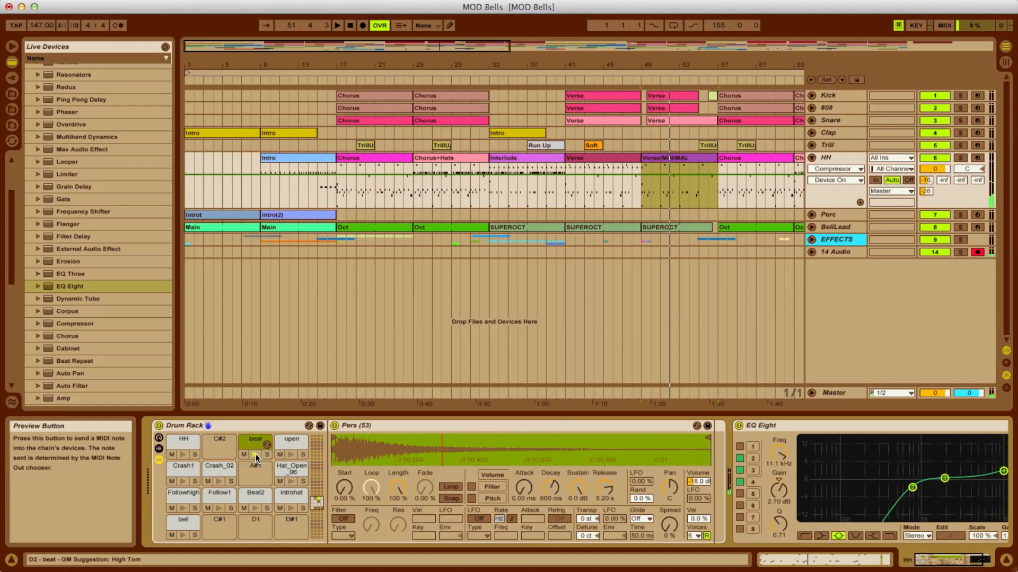
{"action": "left_click", "coordinate": [291, 448]}
{"action": "left_click", "coordinate": [291, 455]}
{"action": "left_click", "coordinate": [292, 456]}
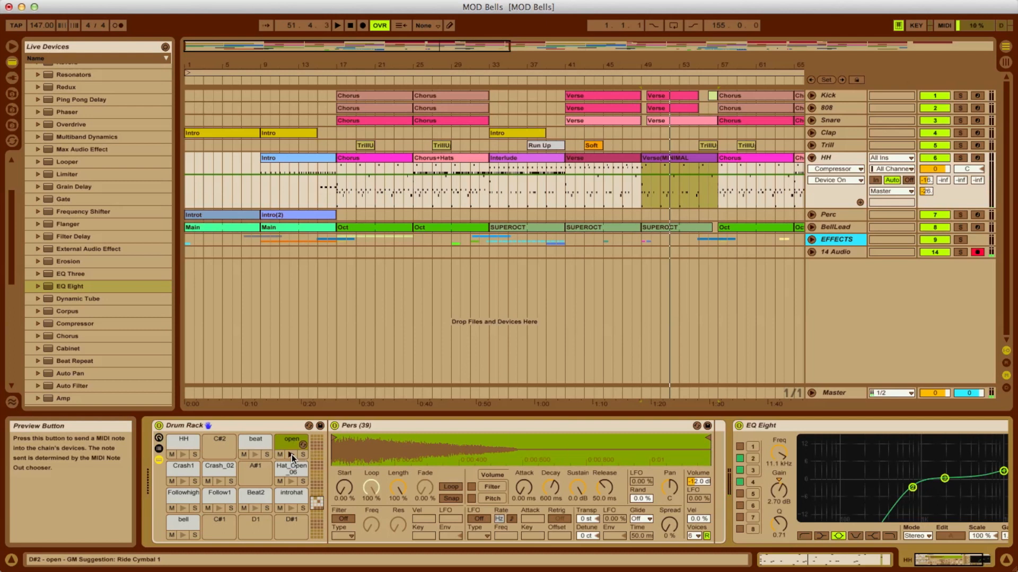
Step: Preview the Crash1, Crash_02 and Hat_Open_06 pads, comparing them with the beat and open pads
{"action": "left_click", "coordinate": [184, 482]}
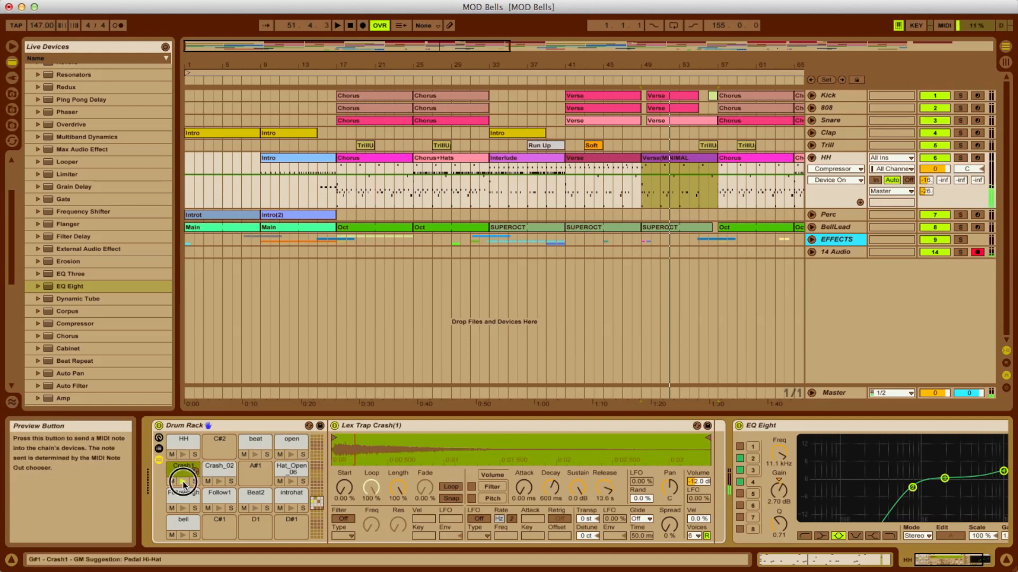
{"action": "left_click", "coordinate": [213, 469]}
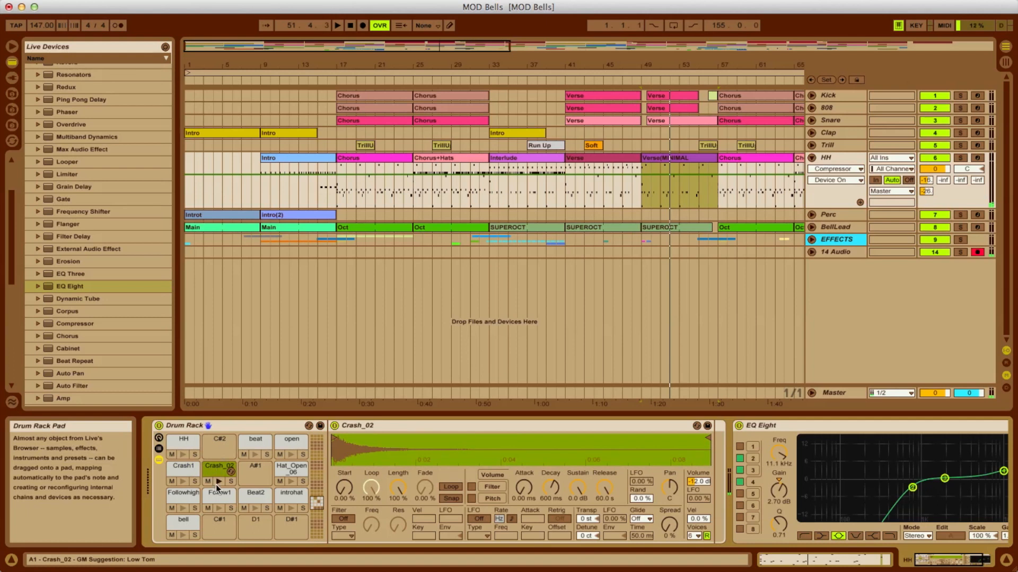
{"action": "left_click", "coordinate": [219, 481]}
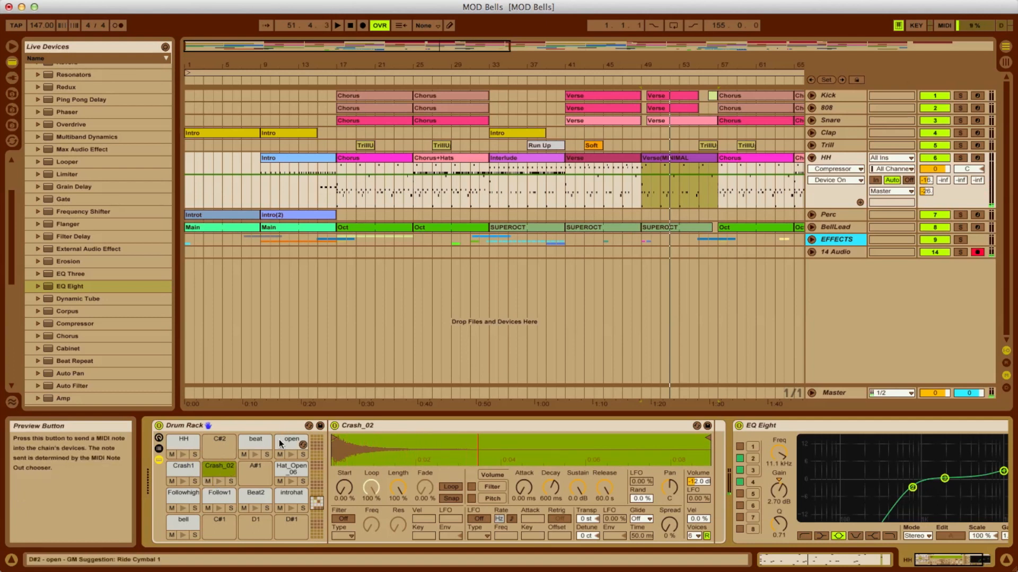
{"action": "left_click", "coordinate": [256, 455]}
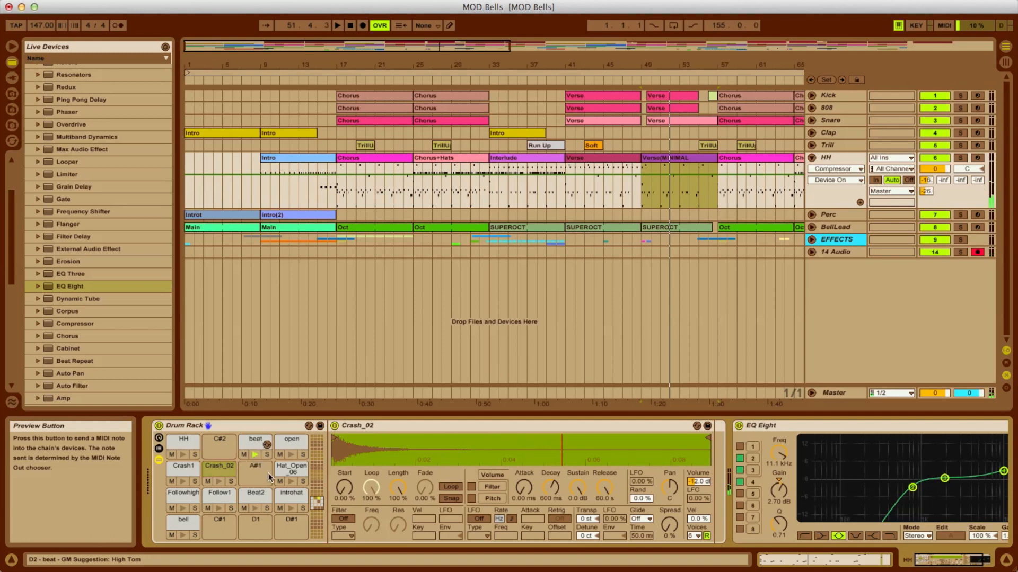
{"action": "left_click", "coordinate": [291, 475]}
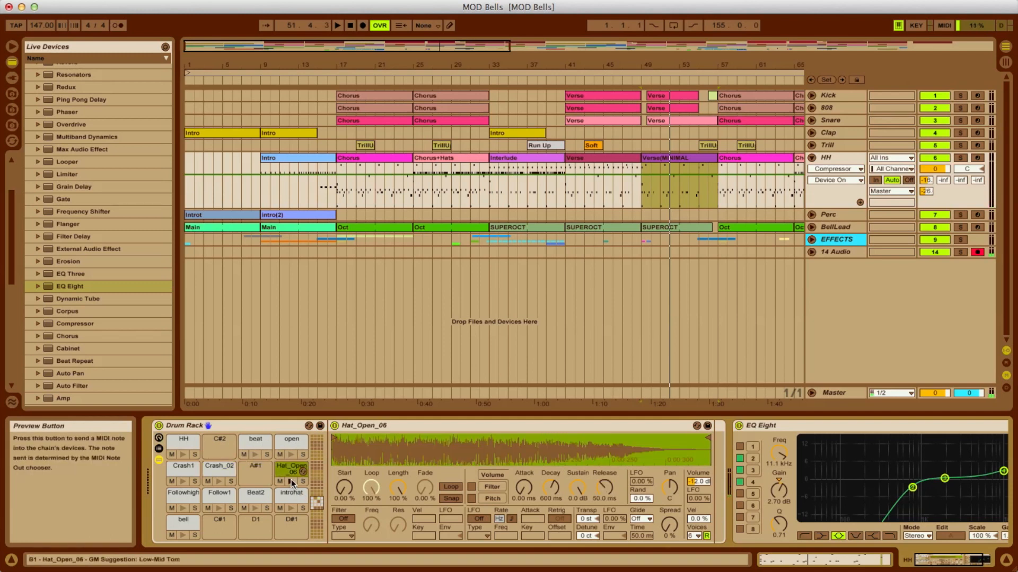
{"action": "left_click", "coordinate": [288, 443]}
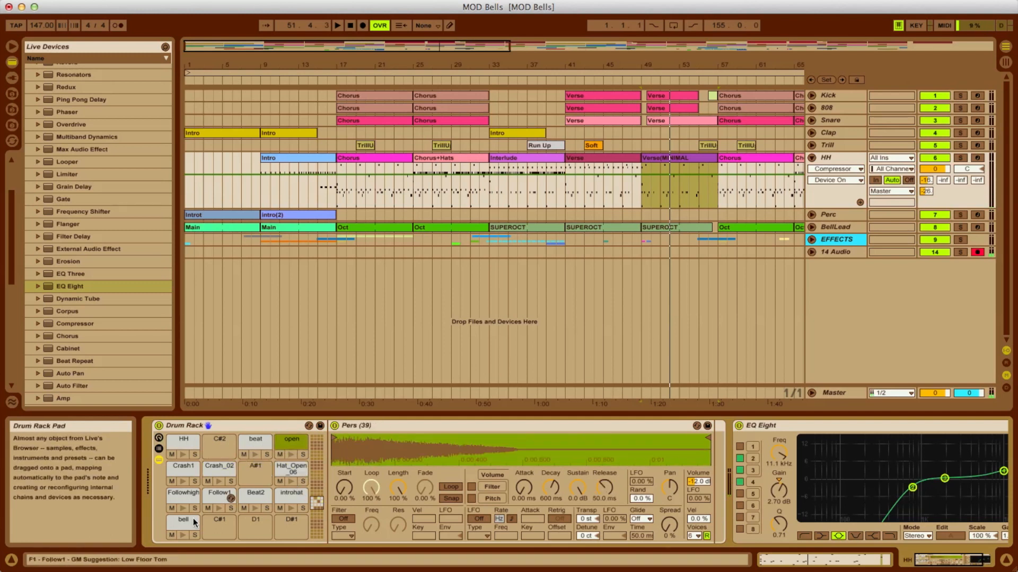
Step: Preview the Followhigh, Follow1, Beat2, introhat and bell pads and show their samples
{"action": "left_click", "coordinate": [183, 497]}
{"action": "left_click", "coordinate": [216, 498]}
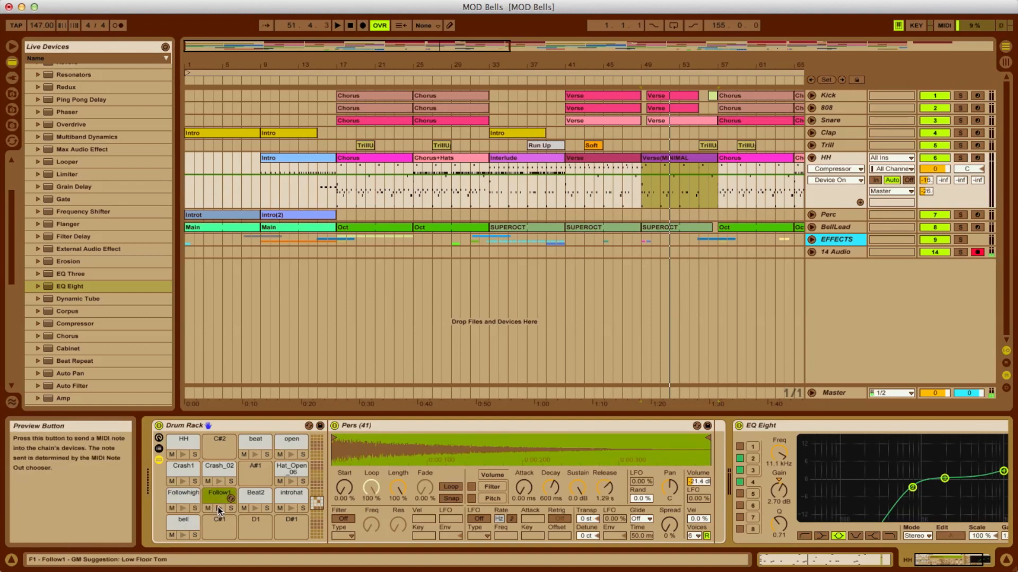
{"action": "left_click", "coordinate": [181, 500]}
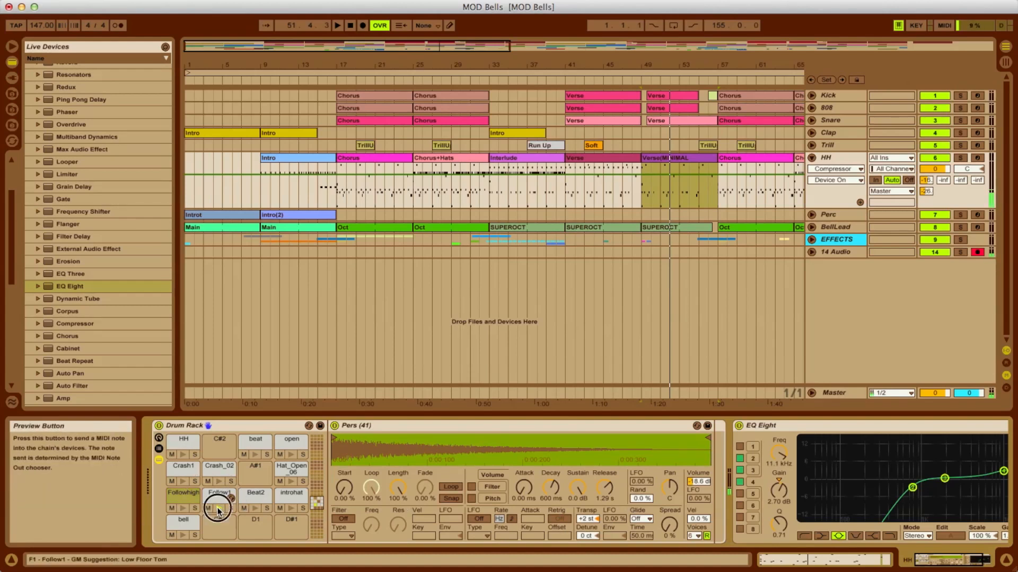
{"action": "left_click", "coordinate": [254, 494]}
{"action": "left_click", "coordinate": [253, 511]}
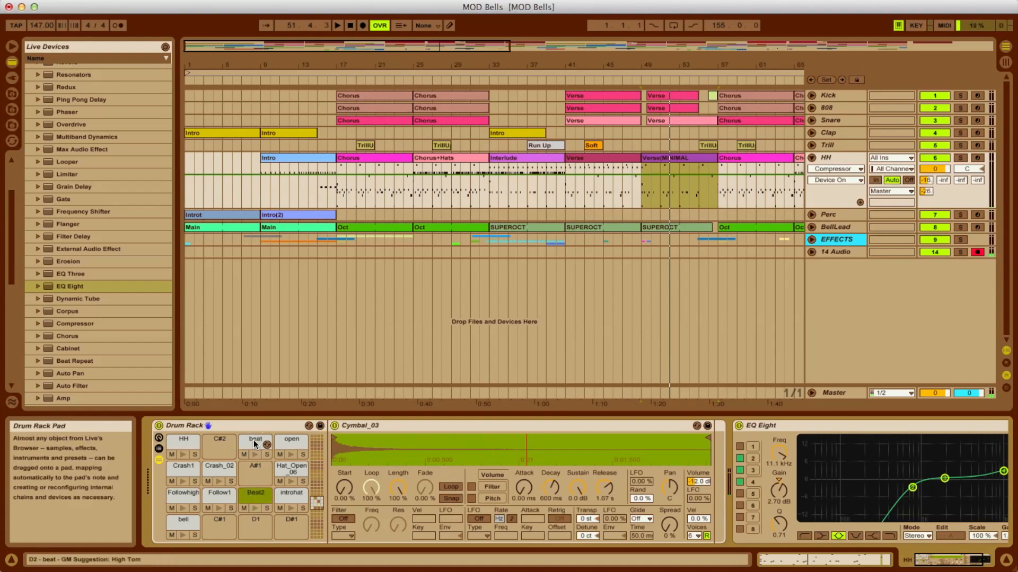
{"action": "left_click", "coordinate": [286, 497]}
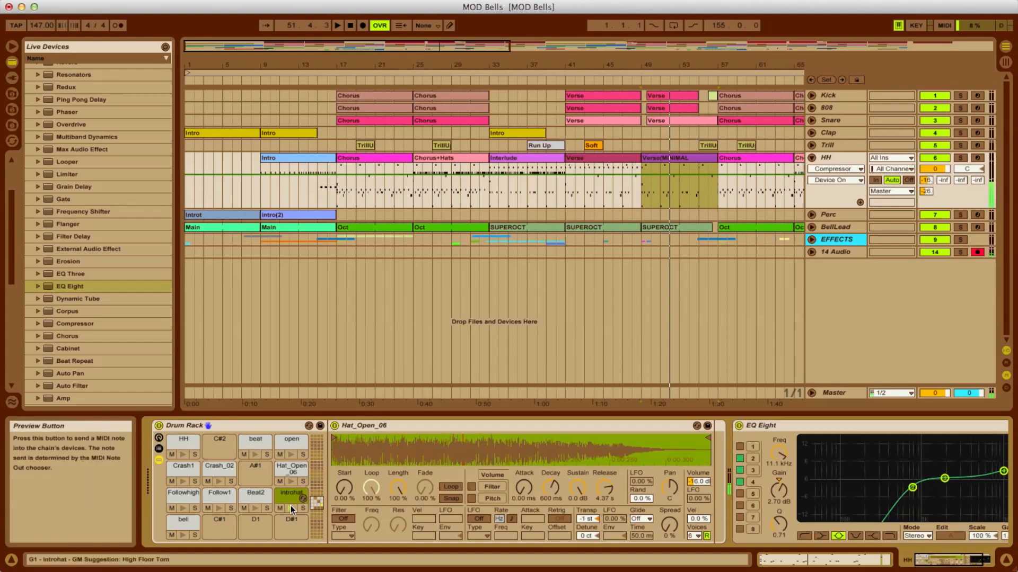
{"action": "left_click", "coordinate": [179, 524]}
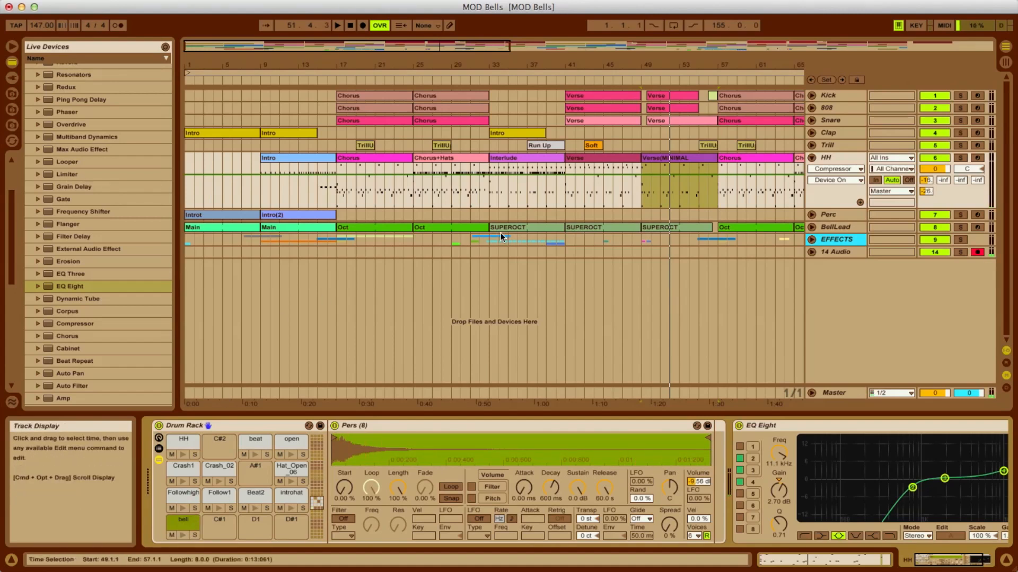
Step: Solo the HH track, play it from the first Chorus clip at bar 17, and open that clip's notes for editing
{"action": "left_click", "coordinate": [364, 157]}
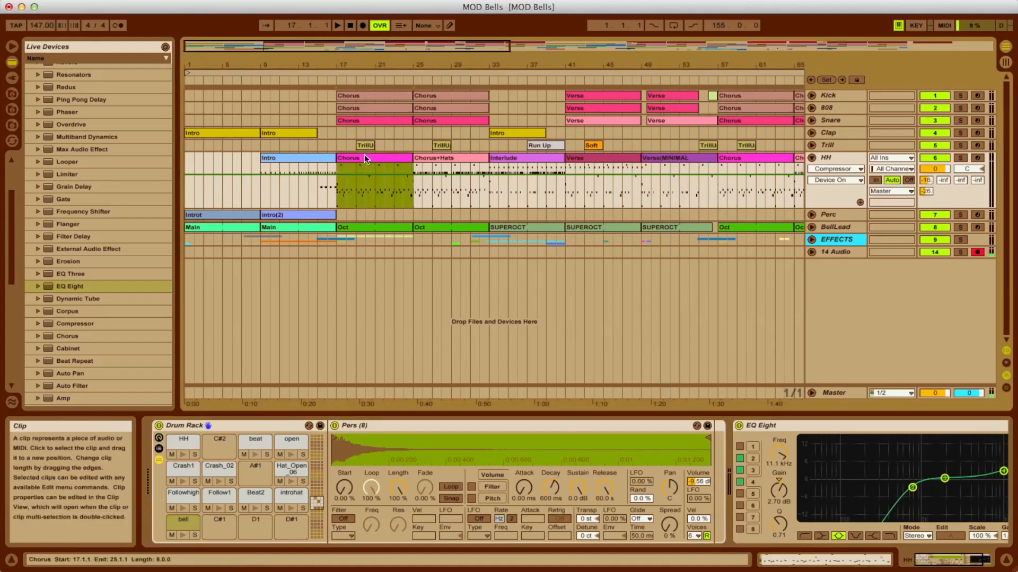
{"action": "left_click", "coordinate": [959, 157]}
{"action": "key", "text": "space"}
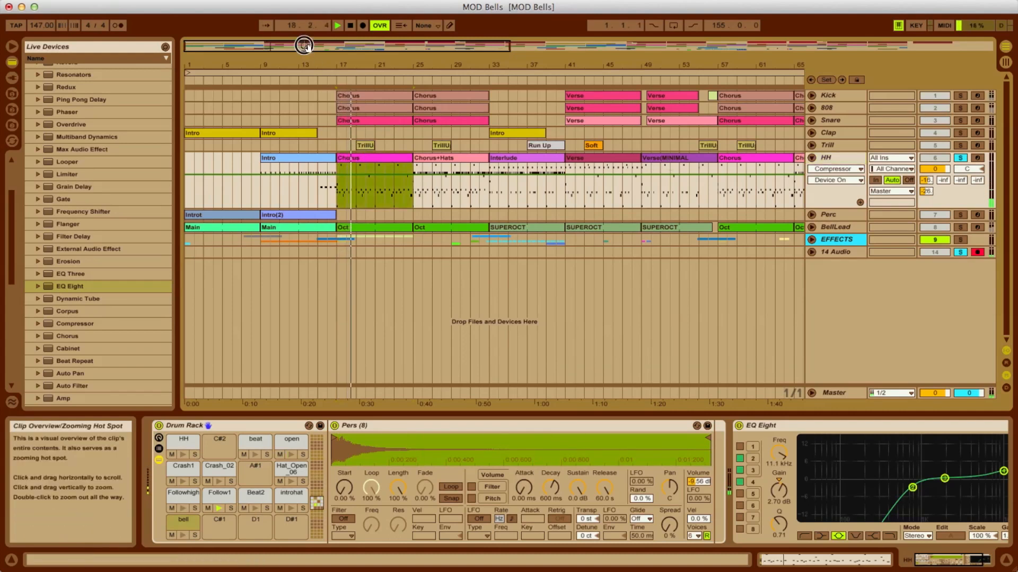
{"action": "left_click_drag", "start_coordinate": [303, 46], "coordinate": [304, 77]}
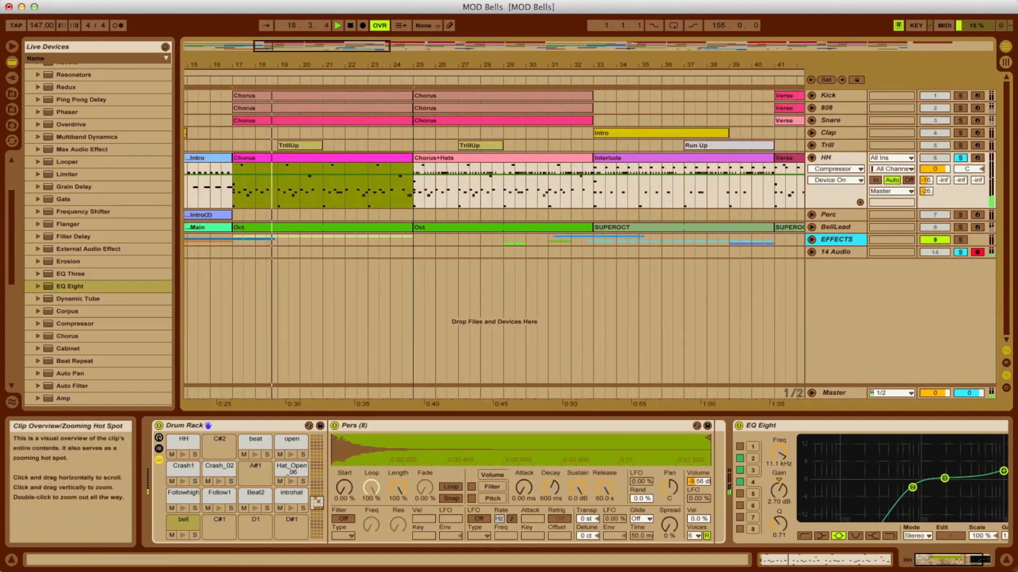
{"action": "double_click", "coordinate": [272, 157]}
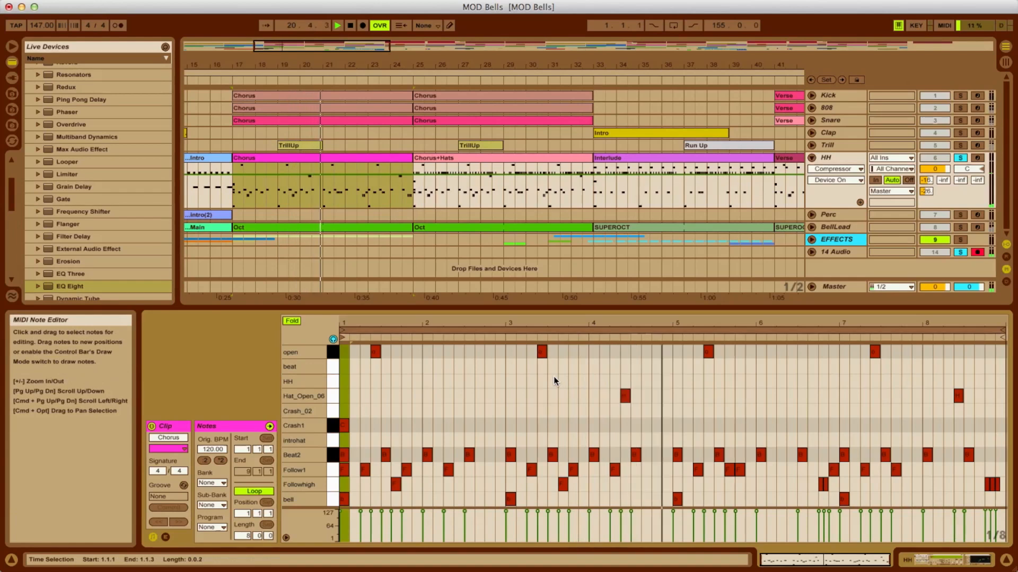
Step: Select all Beat2 notes in the Chorus clip and examine their rhythm across the bars
{"action": "left_click", "coordinate": [328, 455]}
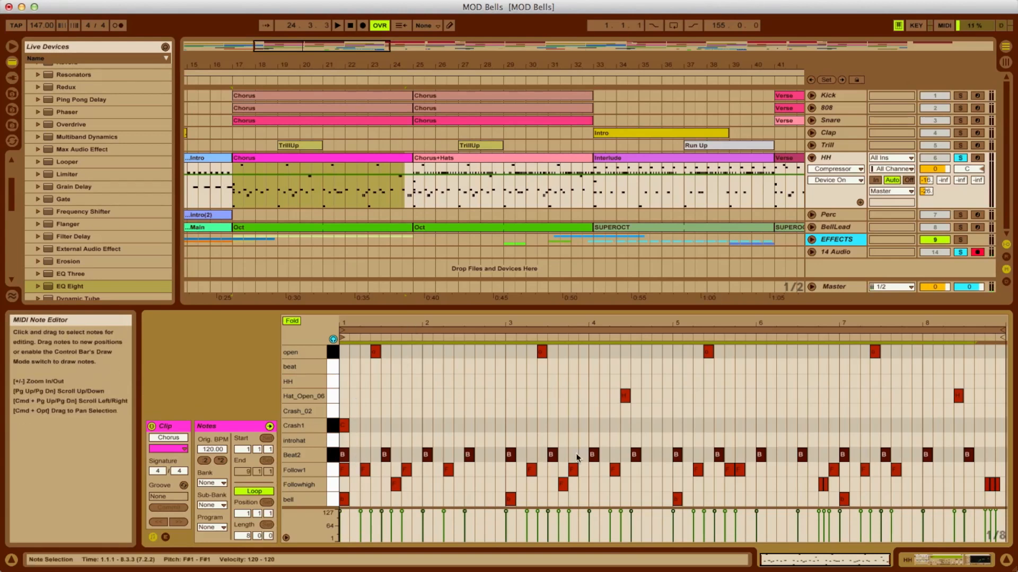
{"action": "left_click_drag", "start_coordinate": [348, 321], "coordinate": [350, 341]}
{"action": "scroll", "coordinate": [406, 399], "scroll_direction": "left", "scroll_amount": 1}
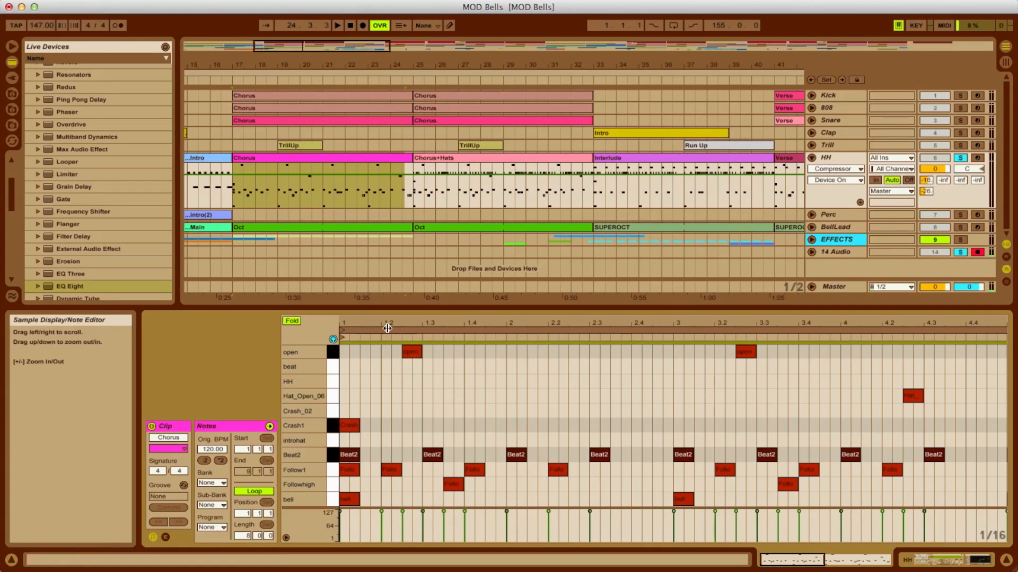
{"action": "left_click_drag", "start_coordinate": [383, 323], "coordinate": [383, 310]}
Step: Delete all Beat2 notes from the Chorus clip and play the pattern without them
{"action": "left_click", "coordinate": [333, 455]}
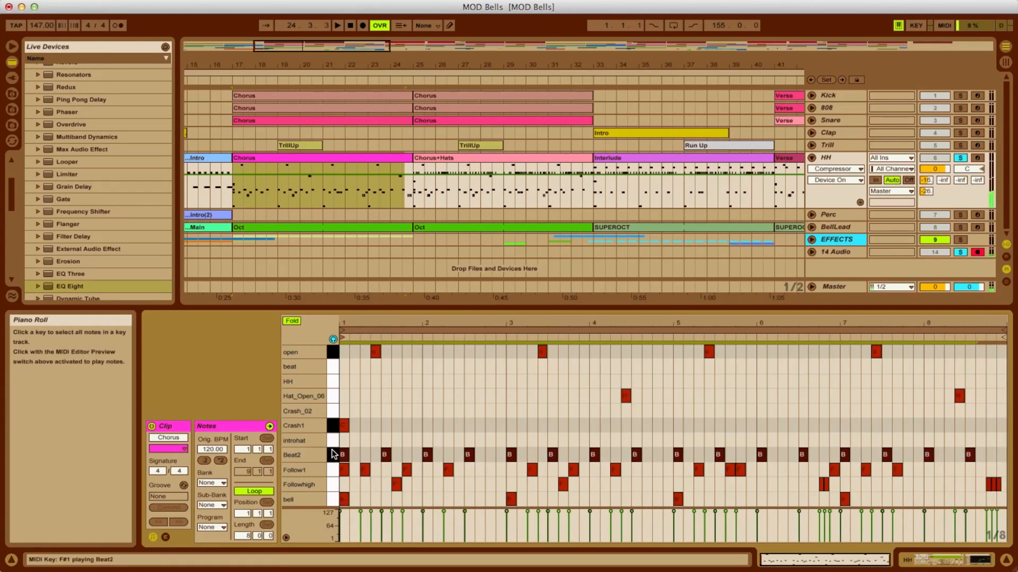
{"action": "key", "text": "Delete"}
{"action": "key", "text": "space"}
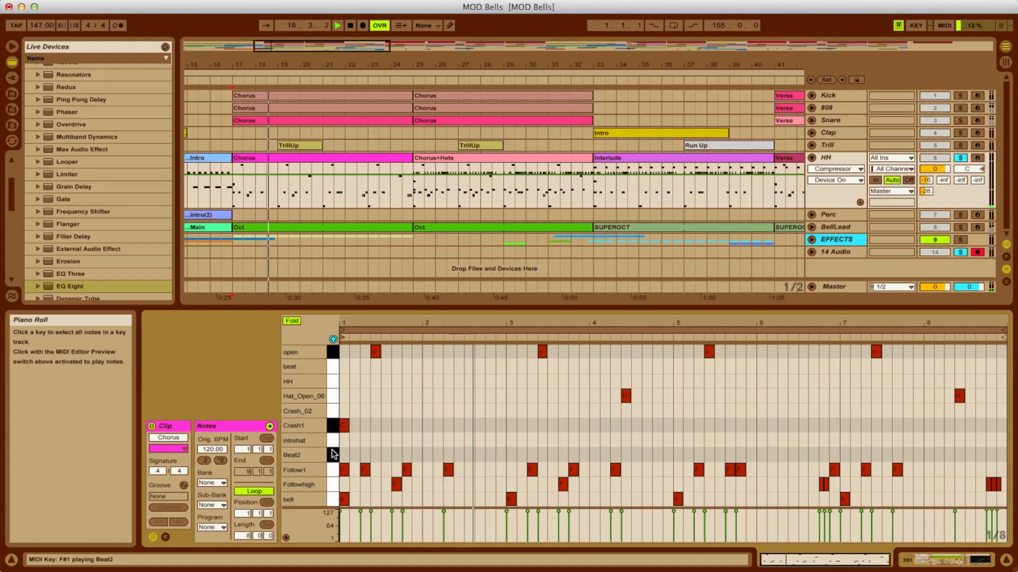
{"action": "key", "text": "space"}
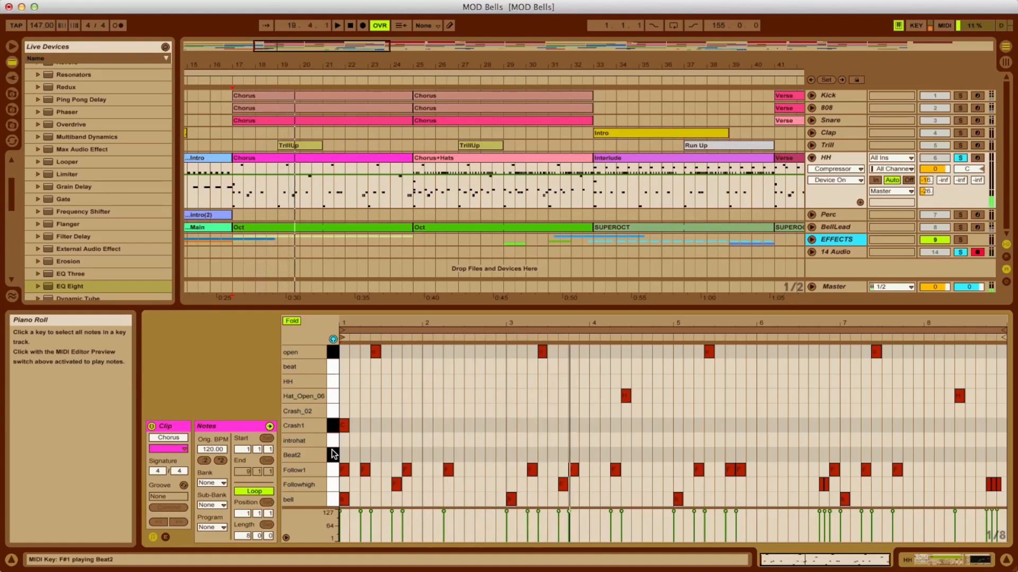
Step: Undo the deletion of the Beat2 notes and briefly play the full pattern again
{"action": "key", "text": "ctrl+z"}
{"action": "key", "text": "space"}
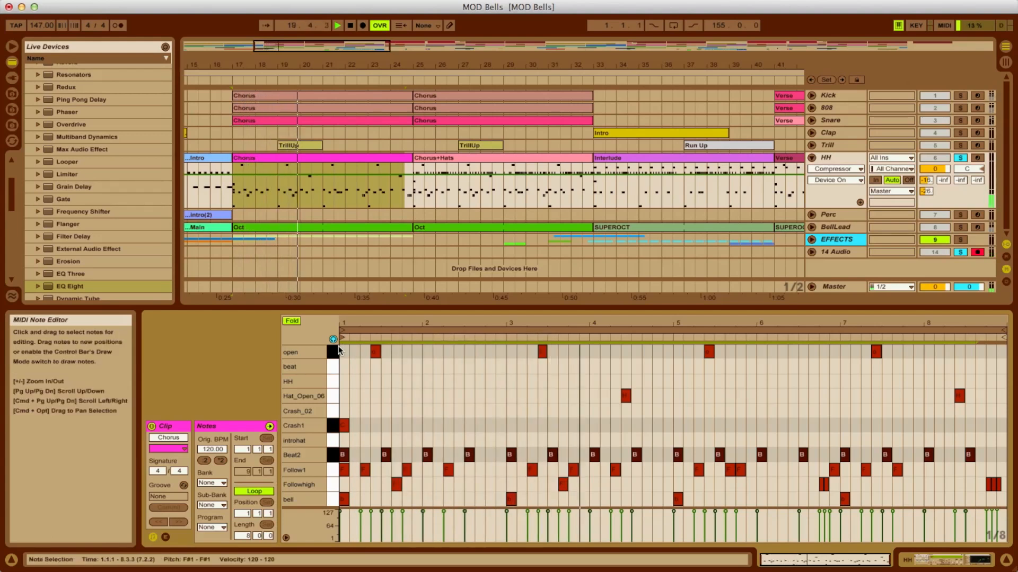
{"action": "key", "text": "space"}
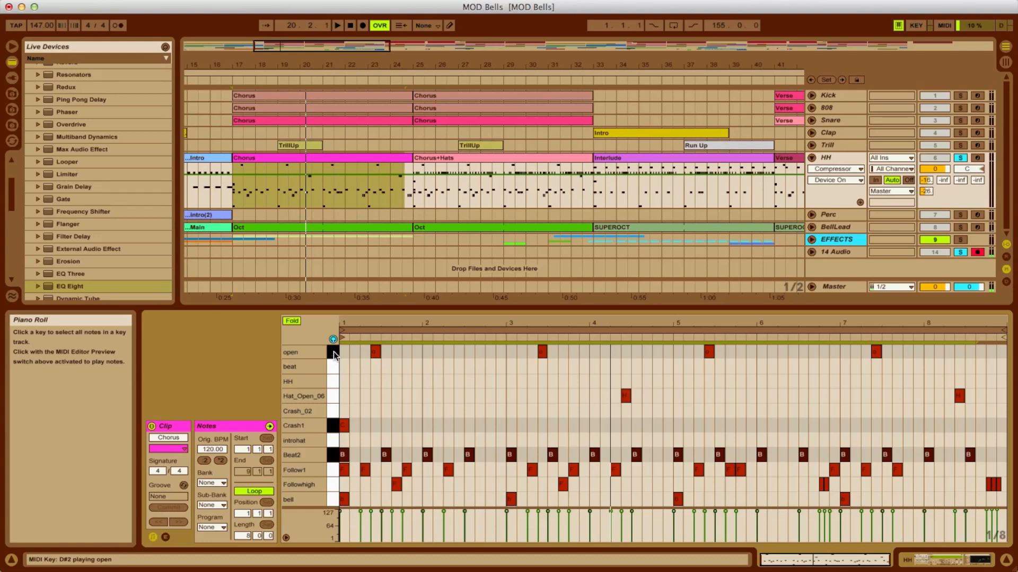
Step: Examine the timing of the open notes across the first bars of the Chorus clip
{"action": "left_click_drag", "start_coordinate": [380, 336], "coordinate": [380, 371]}
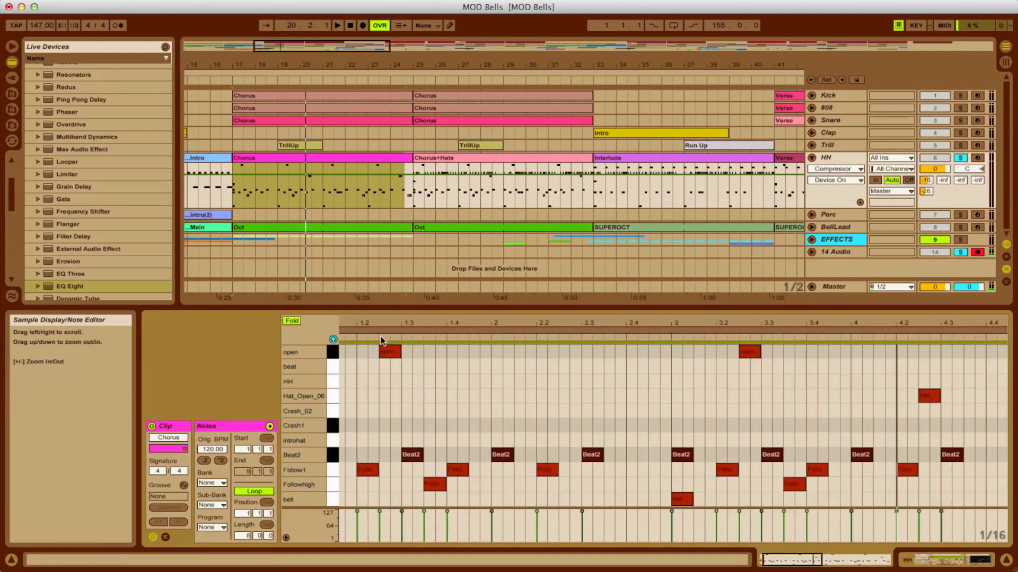
{"action": "scroll", "coordinate": [411, 382], "scroll_direction": "left", "scroll_amount": 2}
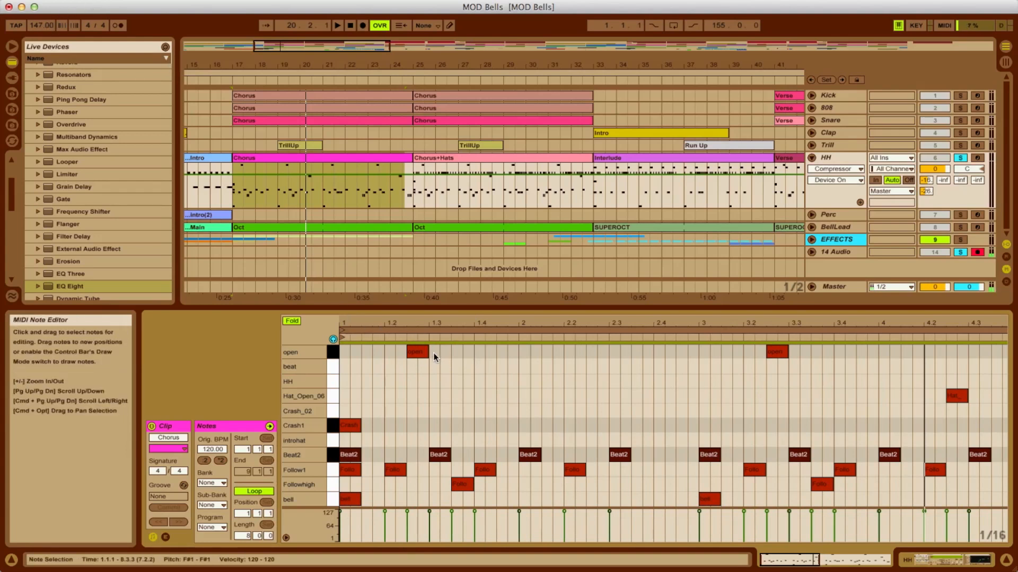
{"action": "left_click_drag", "start_coordinate": [433, 326], "coordinate": [434, 302]}
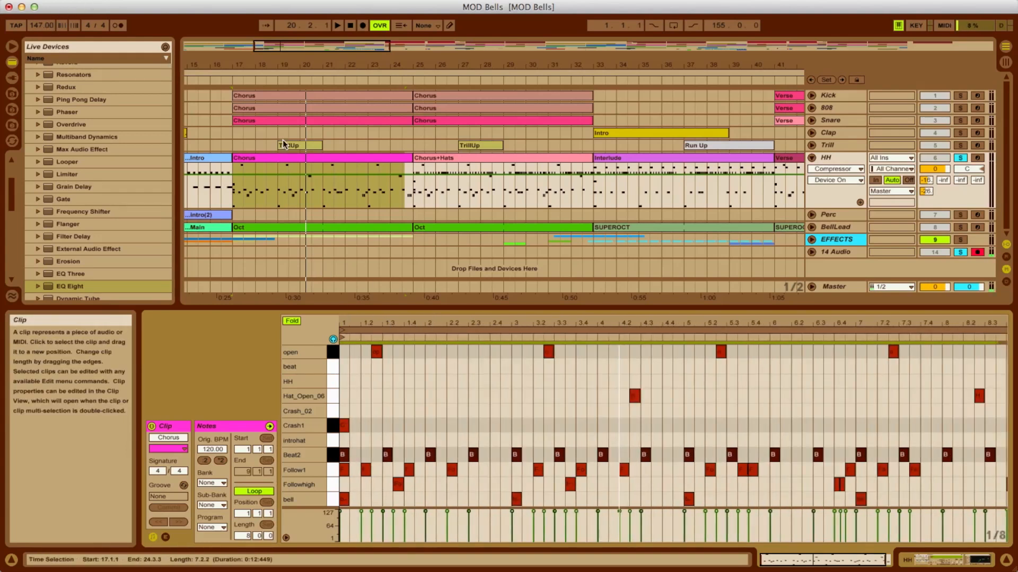
Step: Solo the Snare track and the HH Drum Rack's open and Hat_Open_06 pads, and play the Chorus clip from bar 17
{"action": "left_click", "coordinate": [959, 119]}
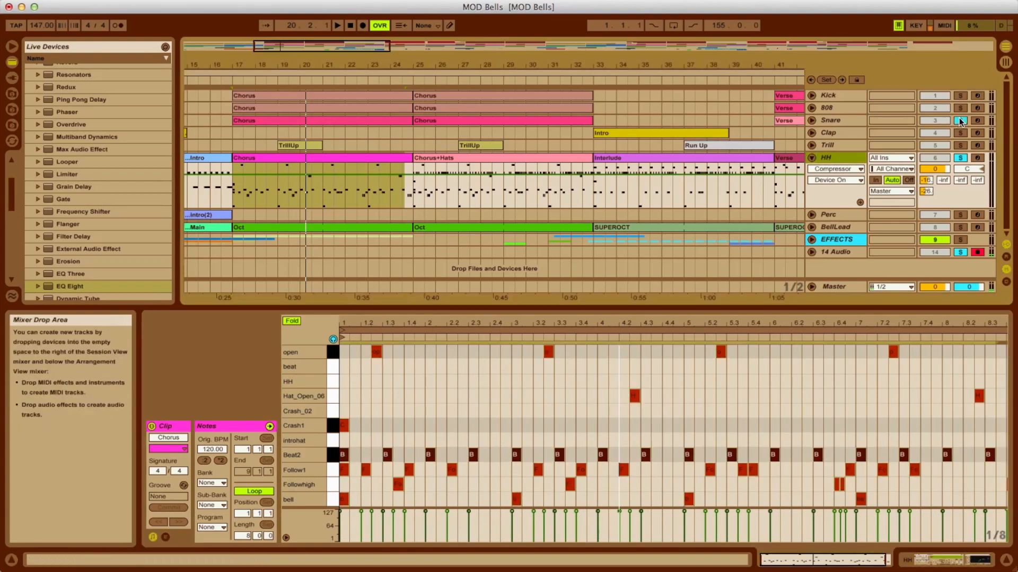
{"action": "double_click", "coordinate": [841, 155]}
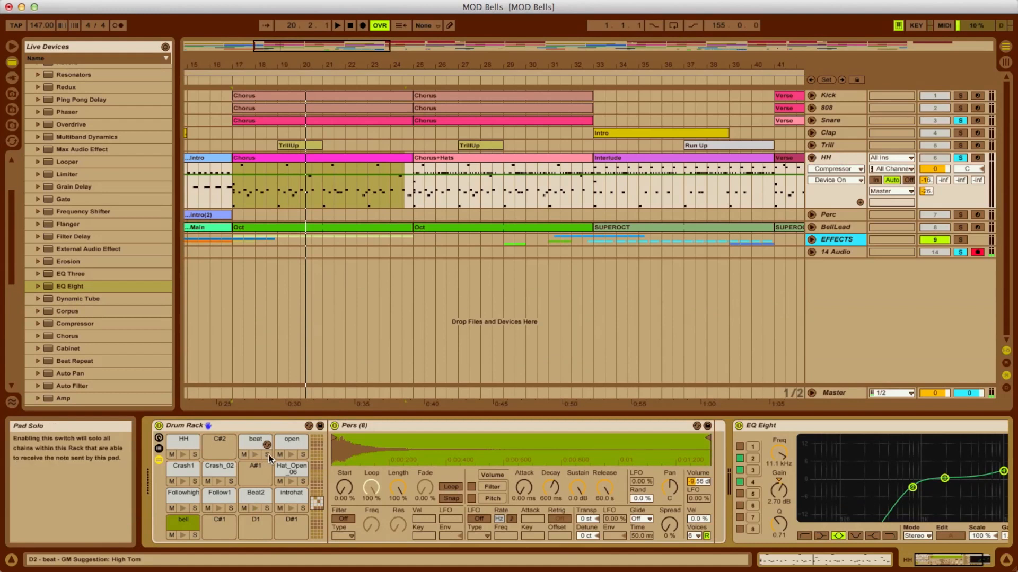
{"action": "left_click", "coordinate": [302, 454]}
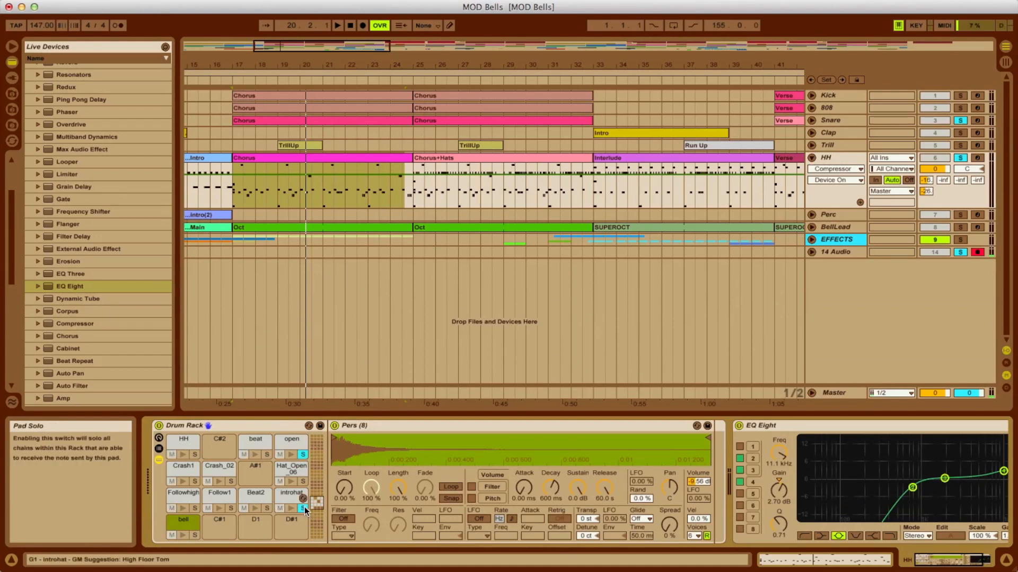
{"action": "left_click", "coordinate": [303, 483]}
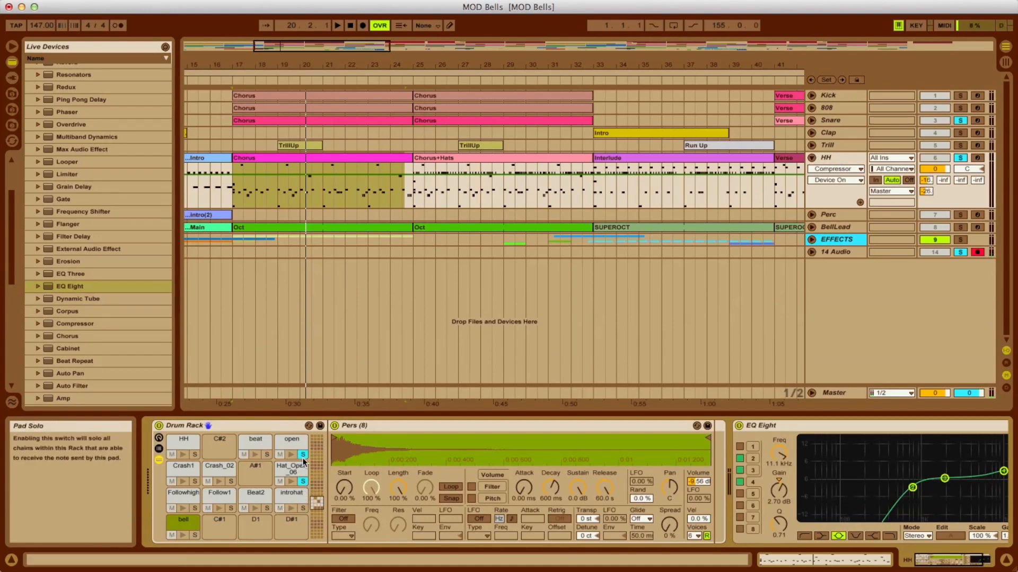
{"action": "left_click", "coordinate": [298, 156]}
{"action": "double_click", "coordinate": [298, 156]}
{"action": "key", "text": "space"}
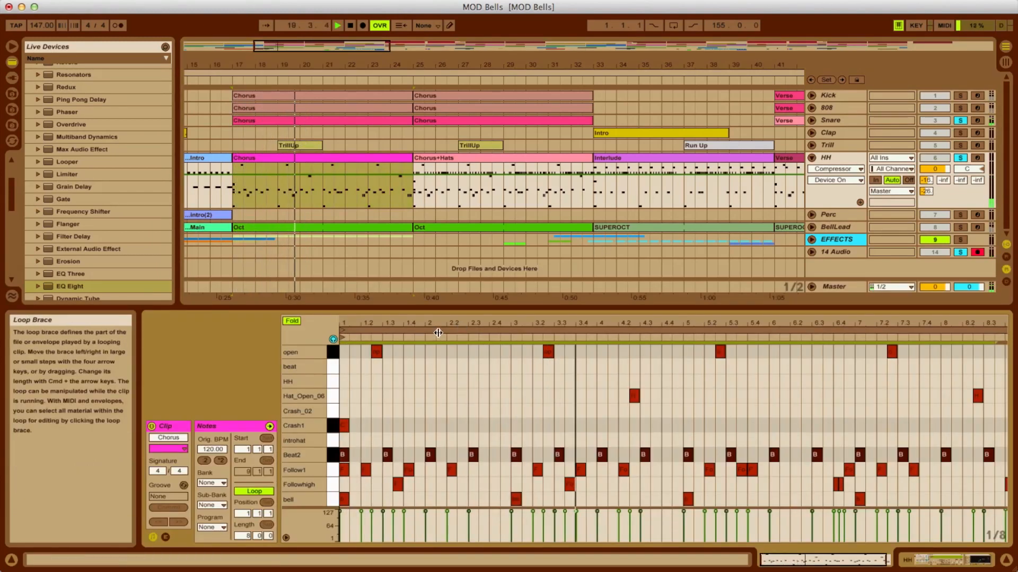
Step: Play the Chorus clip with all its open notes deleted, and undo the deletion
{"action": "left_click", "coordinate": [330, 352]}
{"action": "key", "text": "Delete"}
{"action": "key", "text": "space"}
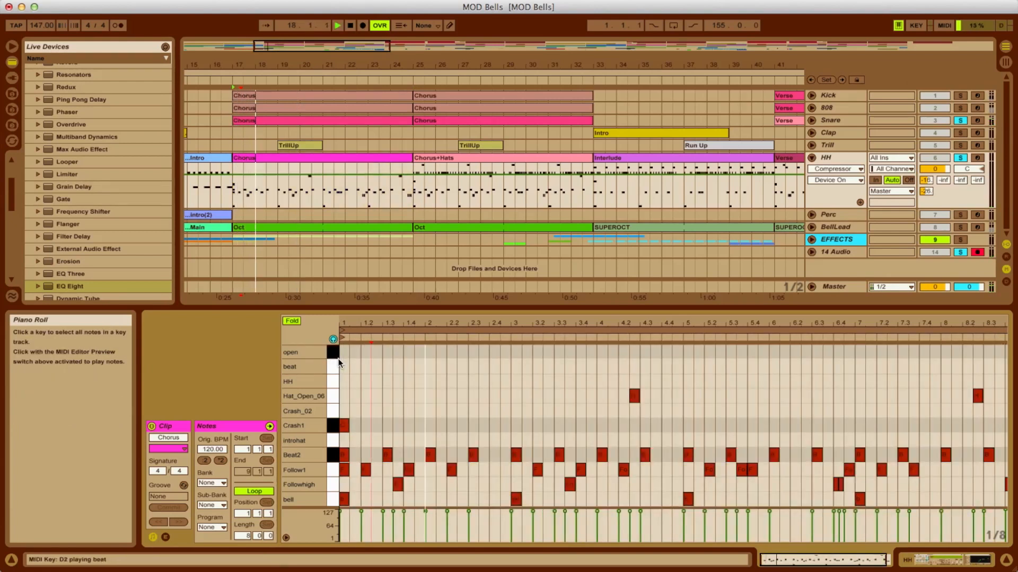
{"action": "key", "text": "super+z"}
{"action": "key", "text": "space"}
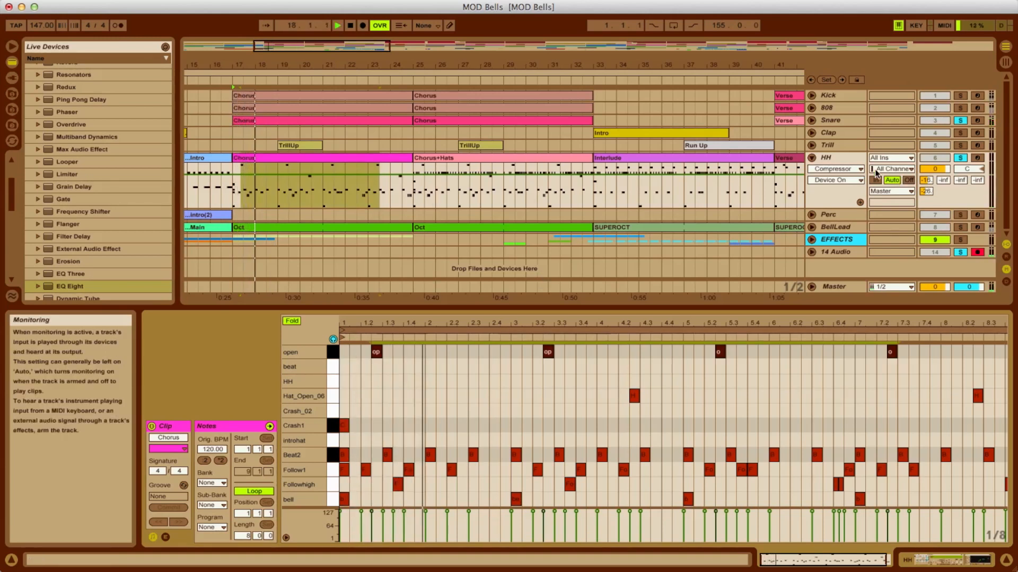
Step: Unsolo the open and Hat_Open_06 pads in the HH Drum Rack and replay the Chorus clip
{"action": "double_click", "coordinate": [838, 155]}
{"action": "left_click", "coordinate": [303, 455]}
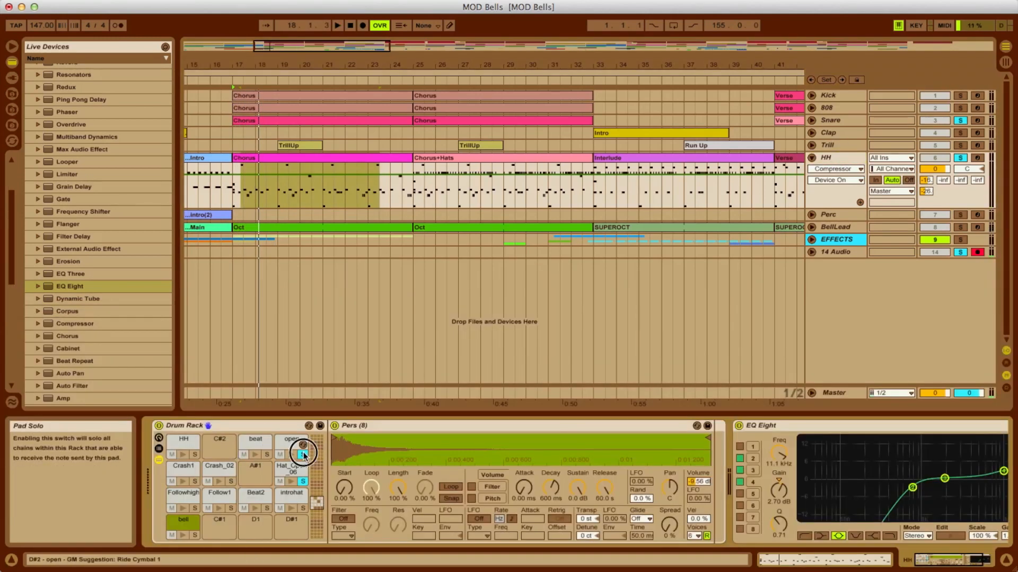
{"action": "left_click", "coordinate": [303, 481]}
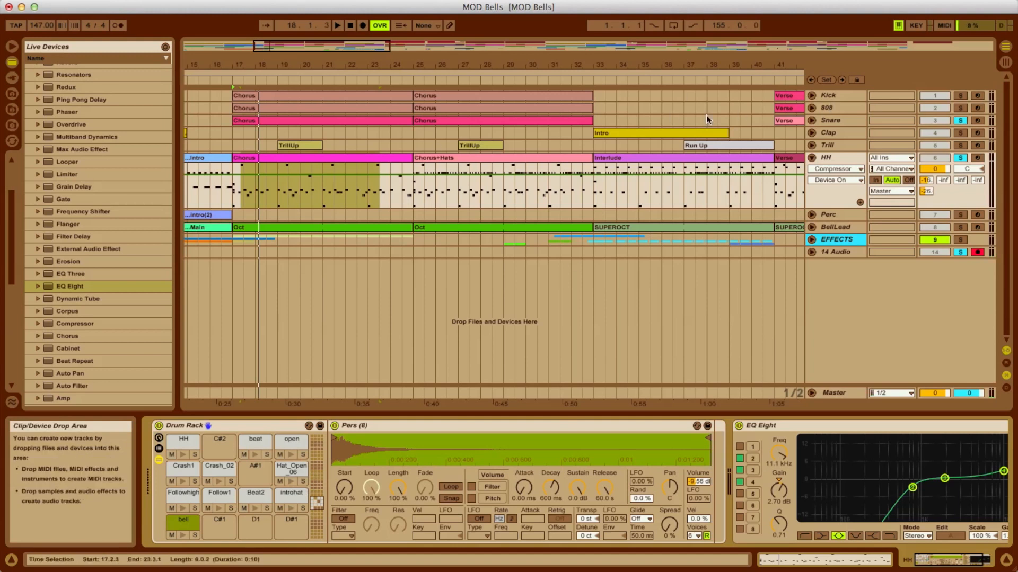
{"action": "double_click", "coordinate": [302, 157]}
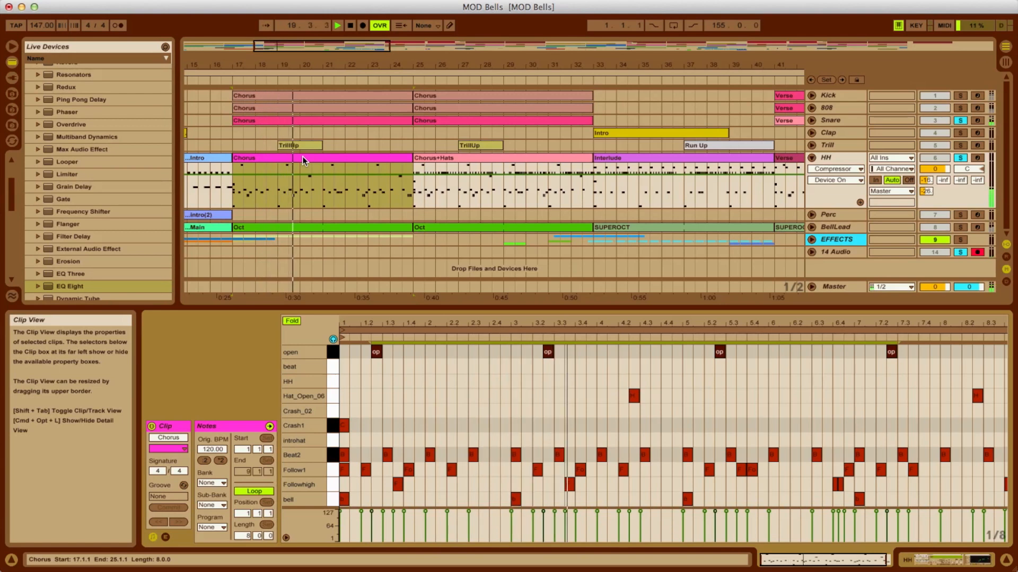
Step: Solo the Kick track, and audition the Follow1 and Followhigh sounds while comparing their notes in the Chorus clip
{"action": "left_click", "coordinate": [960, 96]}
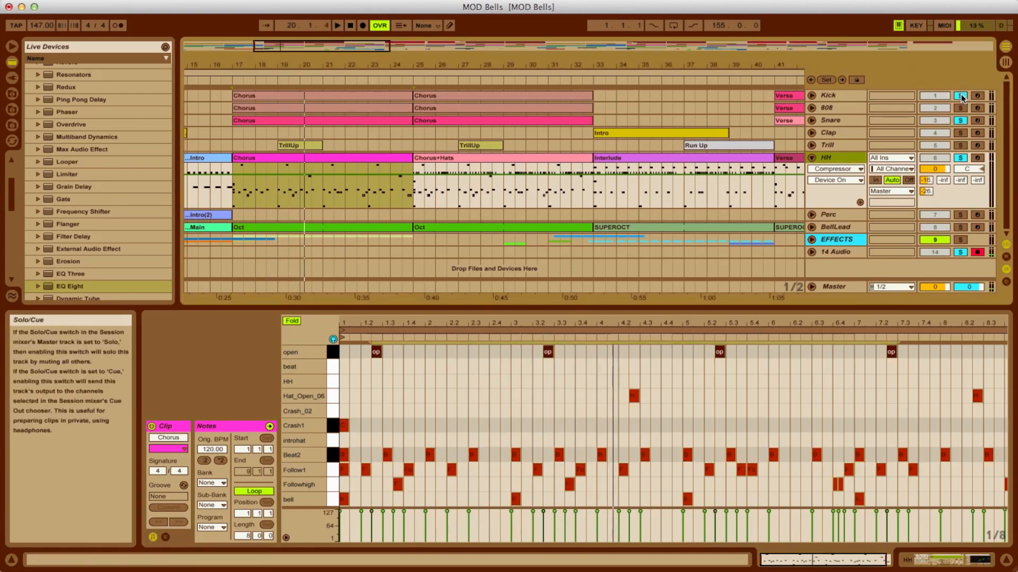
{"action": "left_click", "coordinate": [332, 471]}
{"action": "left_click", "coordinate": [332, 484]}
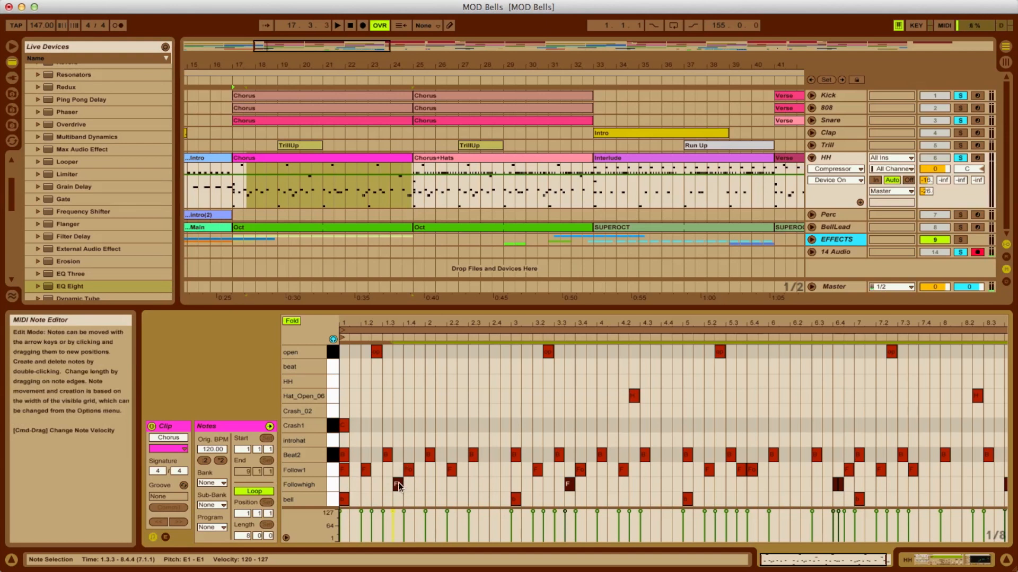
{"action": "left_click", "coordinate": [325, 488]}
{"action": "left_click", "coordinate": [330, 470]}
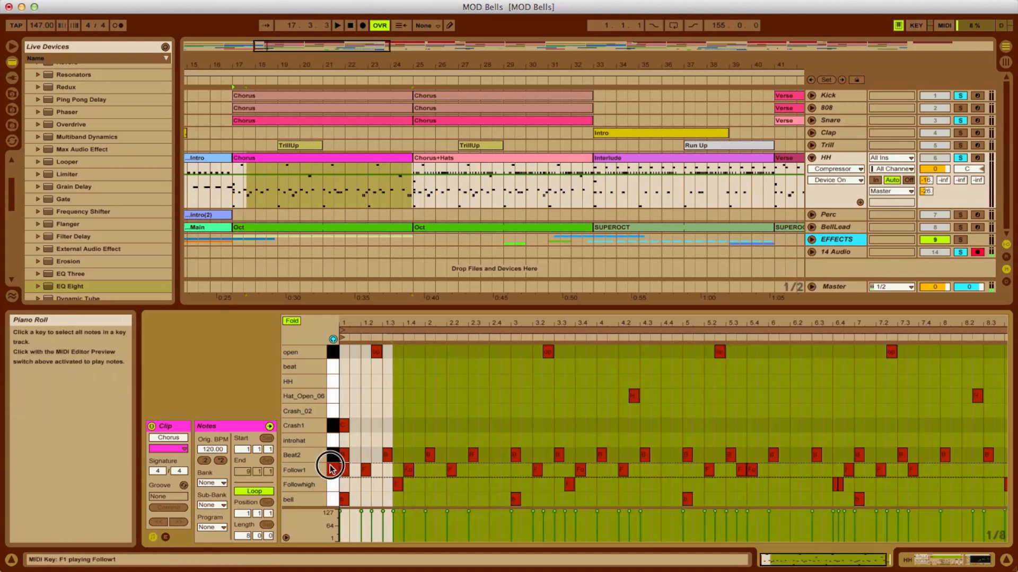
{"action": "left_click", "coordinate": [330, 472]}
{"action": "left_click", "coordinate": [330, 473]}
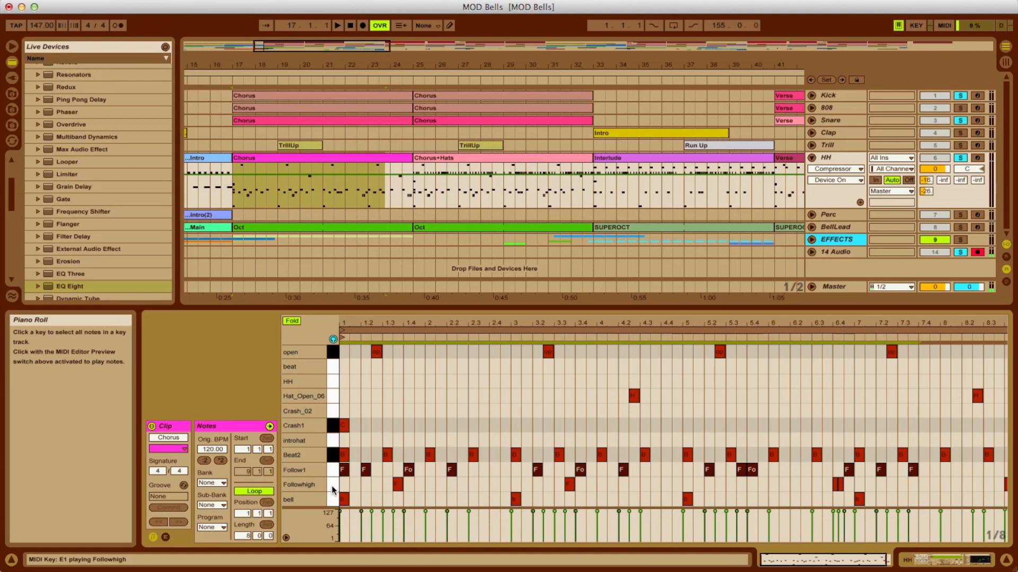
{"action": "left_click", "coordinate": [333, 489]}
{"action": "left_click", "coordinate": [330, 473]}
{"action": "left_click", "coordinate": [330, 482]}
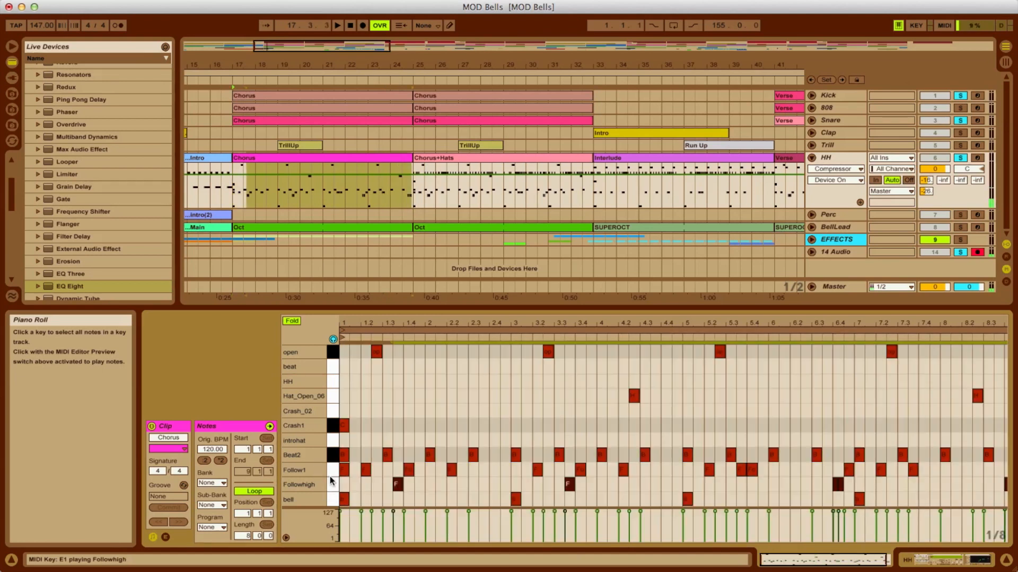
Step: Unsolo the Snare track and play the Chorus clip with all Follow1 and Followhigh notes deleted
{"action": "left_click", "coordinate": [961, 120]}
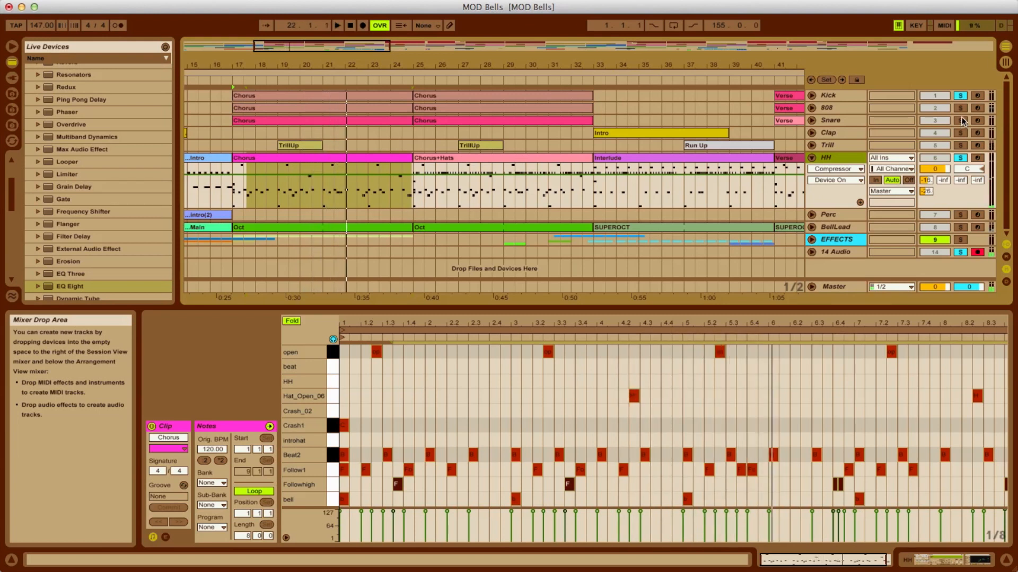
{"action": "left_click", "coordinate": [334, 471]}
{"action": "key", "text": "Delete"}
{"action": "left_click", "coordinate": [334, 484]}
{"action": "key", "text": "Delete"}
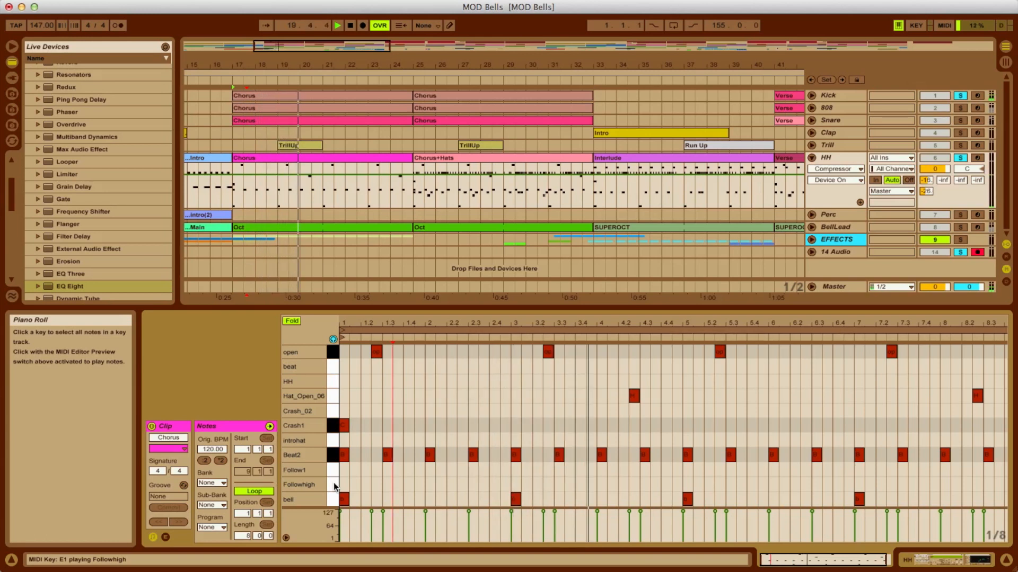
Step: Stop playback and undo the deletion of the Follow1 and Followhigh notes
{"action": "key", "text": "space"}
{"action": "key", "text": "super+z"}
{"action": "key", "text": "super+z"}
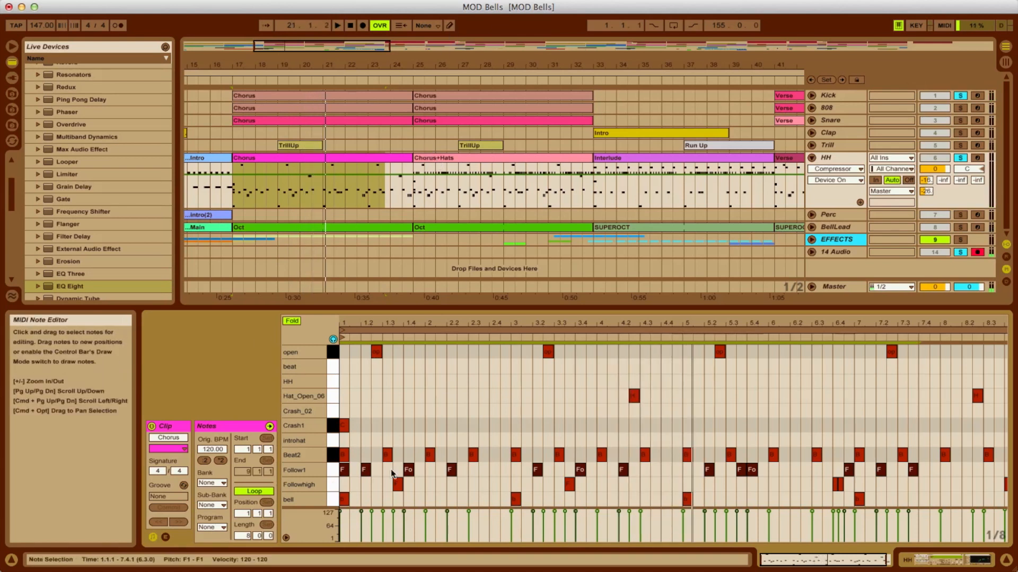
Step: Open the Chorus+Hats clip on the HH track and look over its added HH notes through bar 7
{"action": "left_click", "coordinate": [439, 157]}
{"action": "left_click_drag", "start_coordinate": [355, 324], "coordinate": [355, 383]}
{"action": "scroll", "coordinate": [440, 412], "scroll_direction": "left", "scroll_amount": 2}
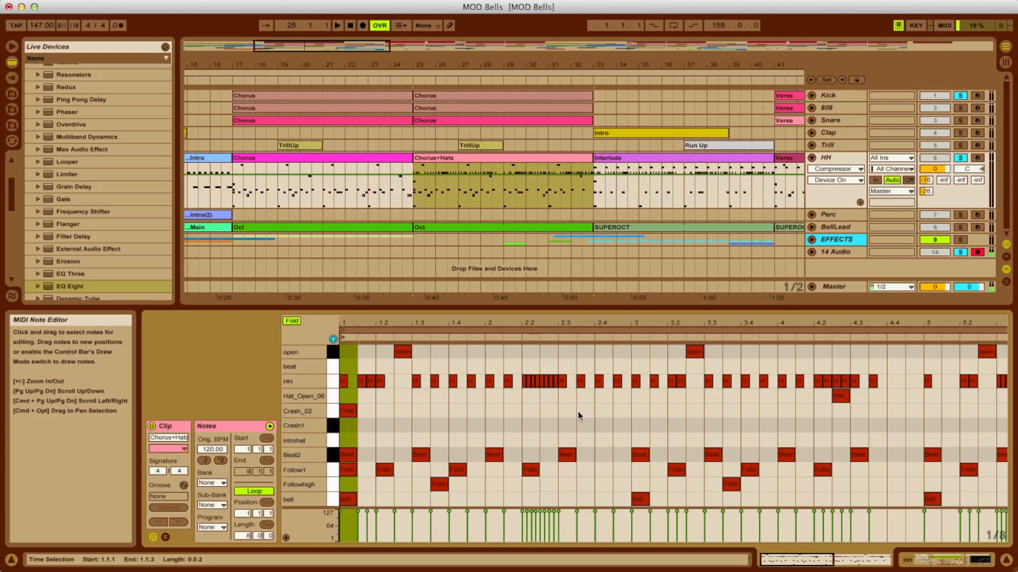
{"action": "scroll", "coordinate": [583, 399], "scroll_direction": "right", "scroll_amount": 5}
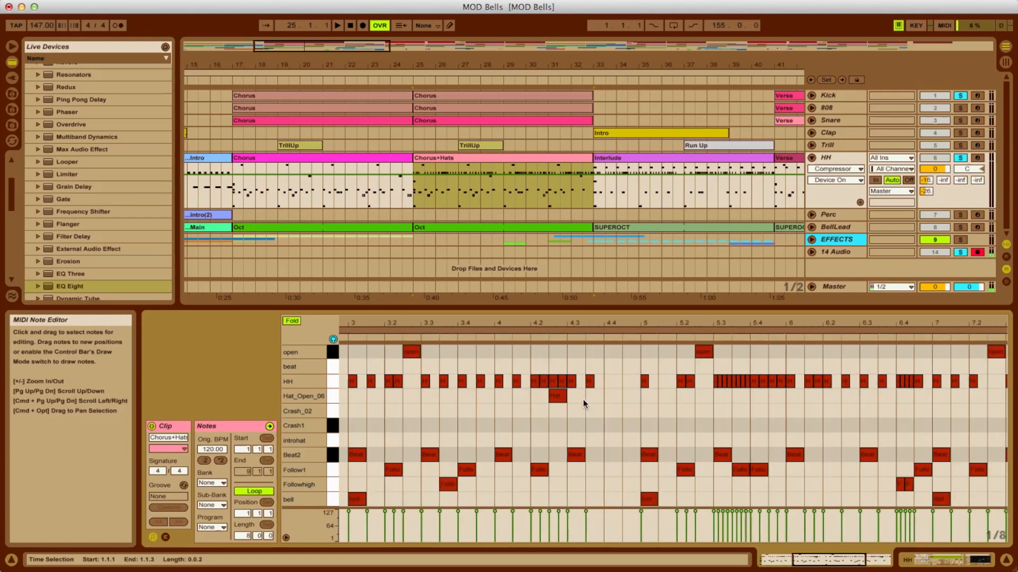
{"action": "scroll", "coordinate": [583, 399], "scroll_direction": "right", "scroll_amount": 1}
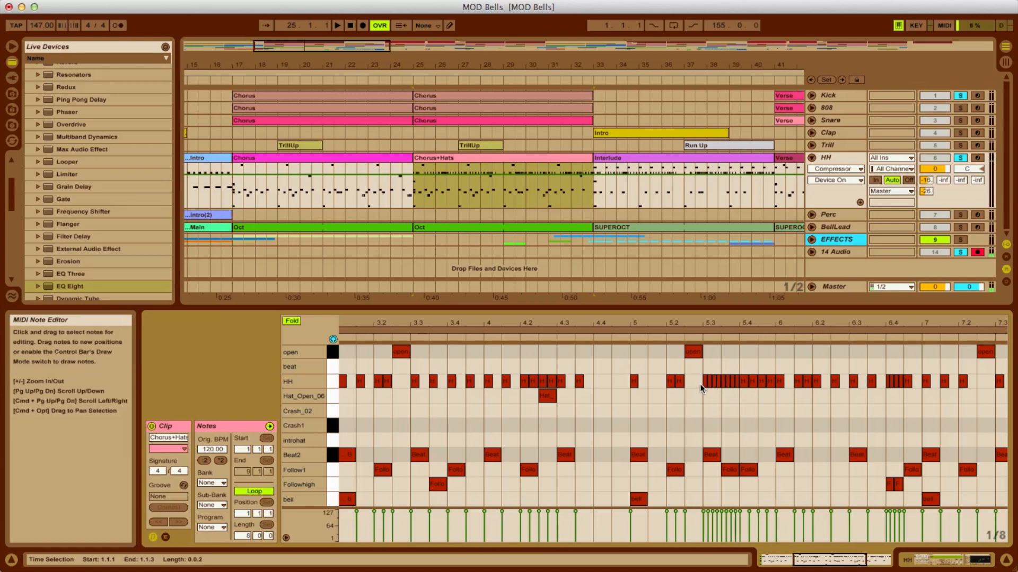
Step: Examine closely the fast HH rolls in bars 5 to 7 of the Chorus+Hats clip
{"action": "left_click_drag", "start_coordinate": [732, 327], "coordinate": [653, 382]}
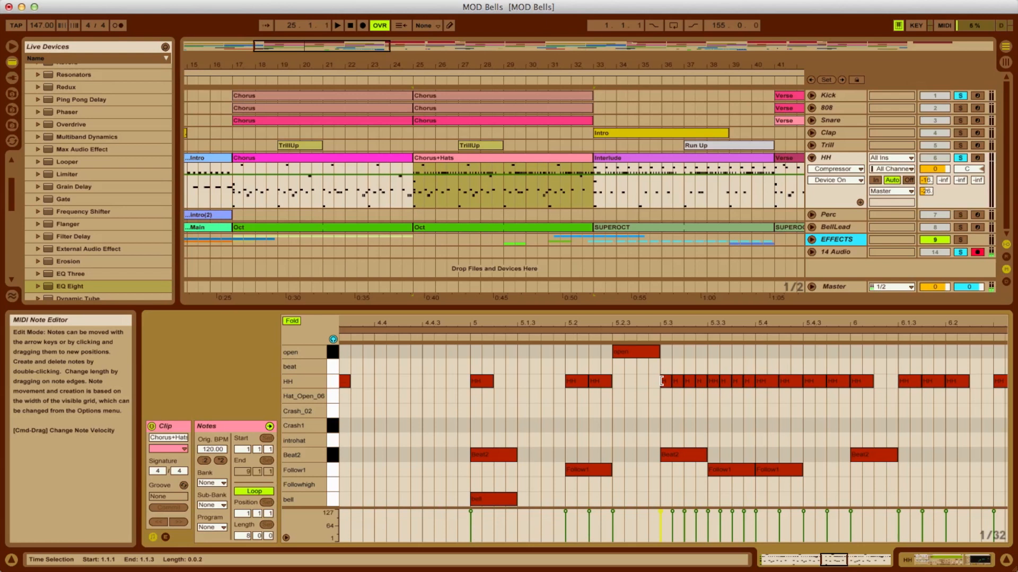
{"action": "scroll", "coordinate": [689, 409], "scroll_direction": "right", "scroll_amount": 5}
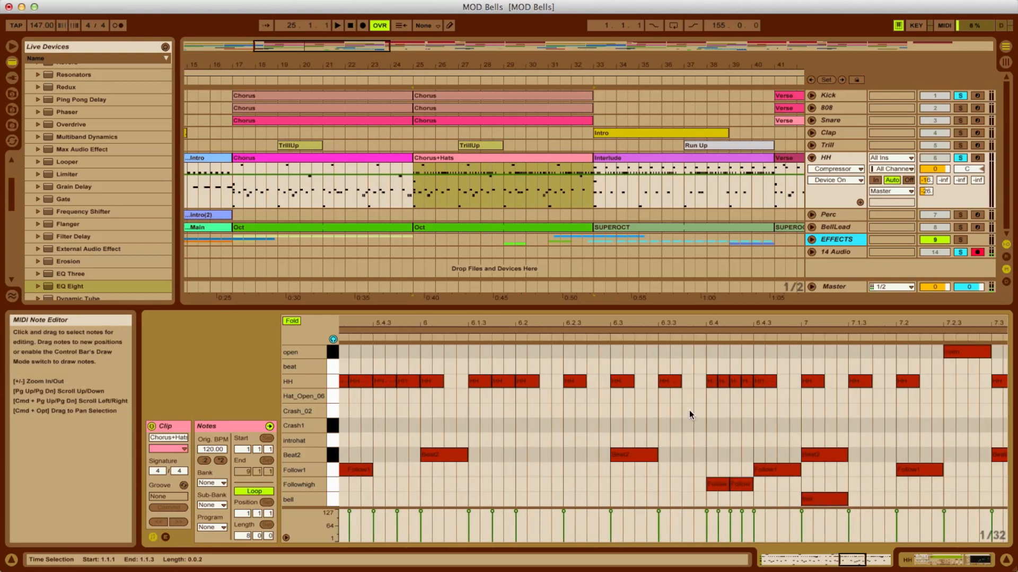
{"action": "mouse_move", "coordinate": [734, 325]}
{"action": "left_mouse_down"}
{"action": "mouse_move", "coordinate": [671, 309]}
{"action": "mouse_move", "coordinate": [732, 314]}
{"action": "left_mouse_up"}
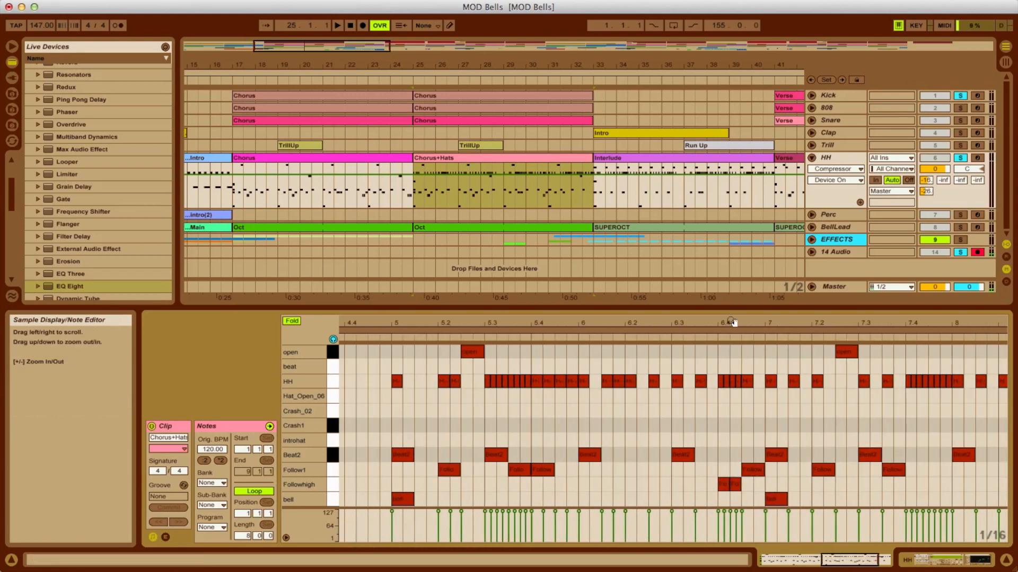
{"action": "scroll", "coordinate": [853, 384], "scroll_direction": "left", "scroll_amount": 10}
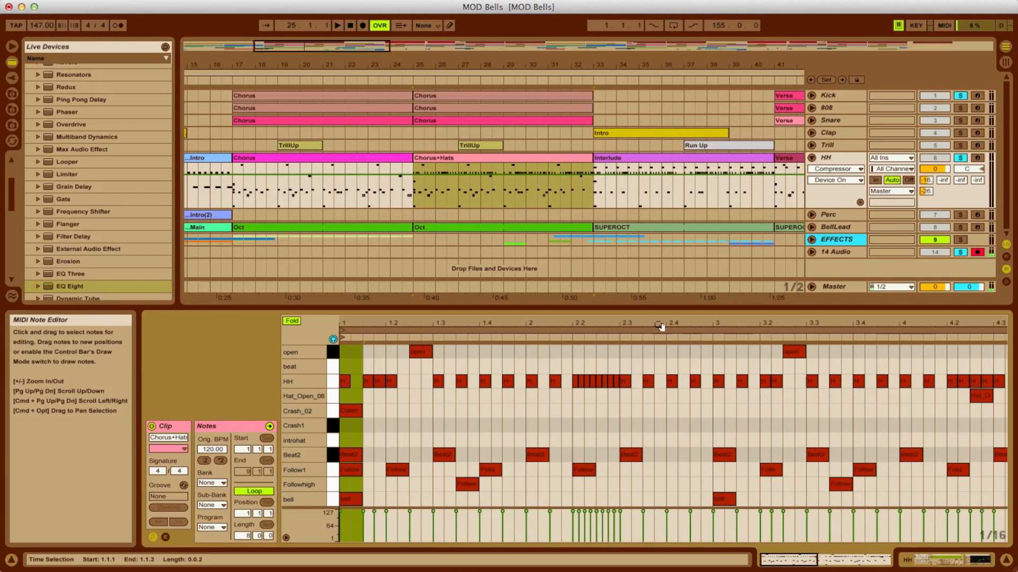
Step: Examine the HH roll in bar 2 of the Chorus+Hats clip, and review the pattern across the whole clip
{"action": "left_click_drag", "start_coordinate": [622, 322], "coordinate": [622, 344]}
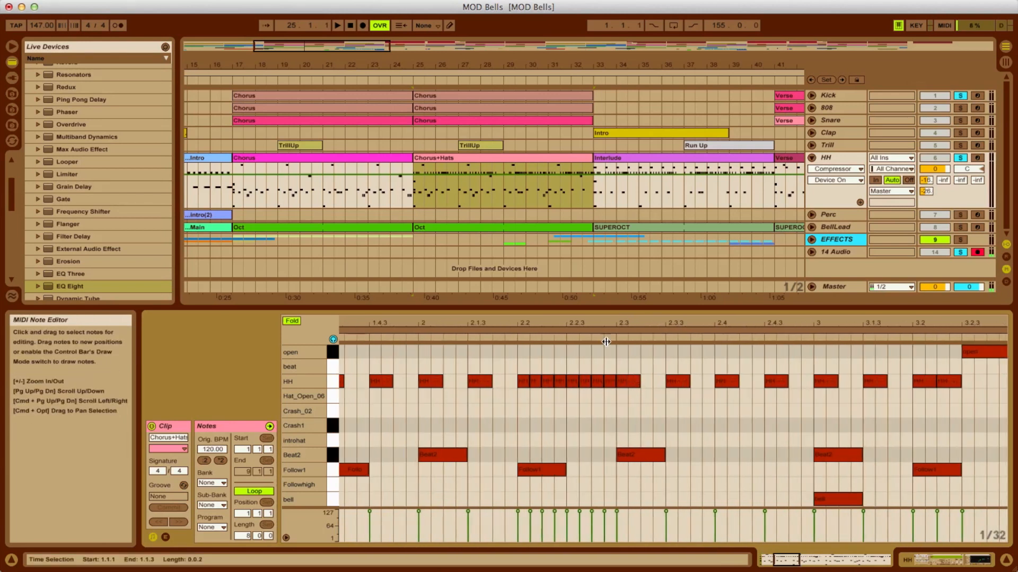
{"action": "left_click_drag", "start_coordinate": [609, 323], "coordinate": [613, 296]}
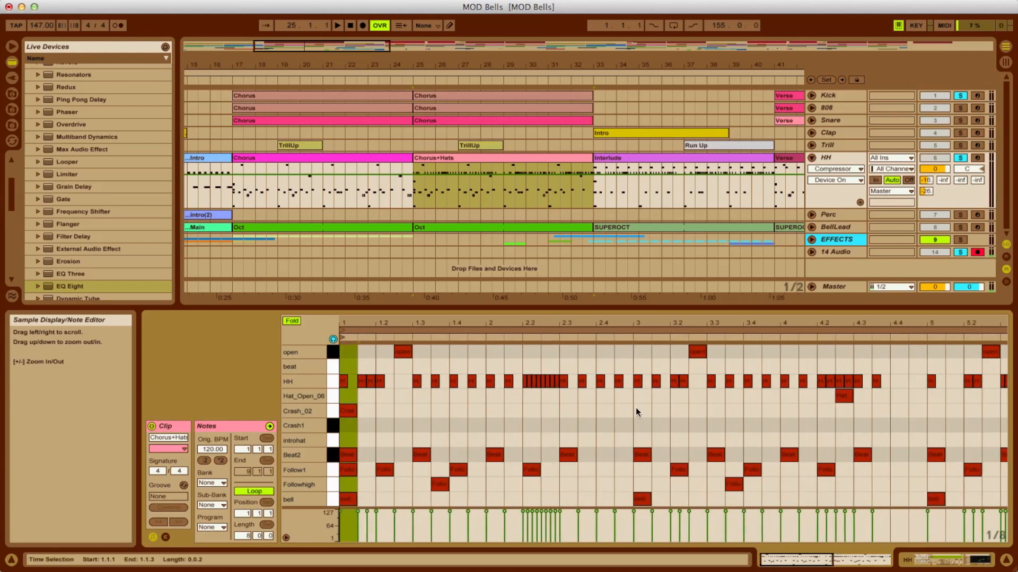
{"action": "scroll", "coordinate": [636, 409], "scroll_direction": "right", "scroll_amount": 5}
{"action": "left_click_drag", "start_coordinate": [850, 326], "coordinate": [917, 325]}
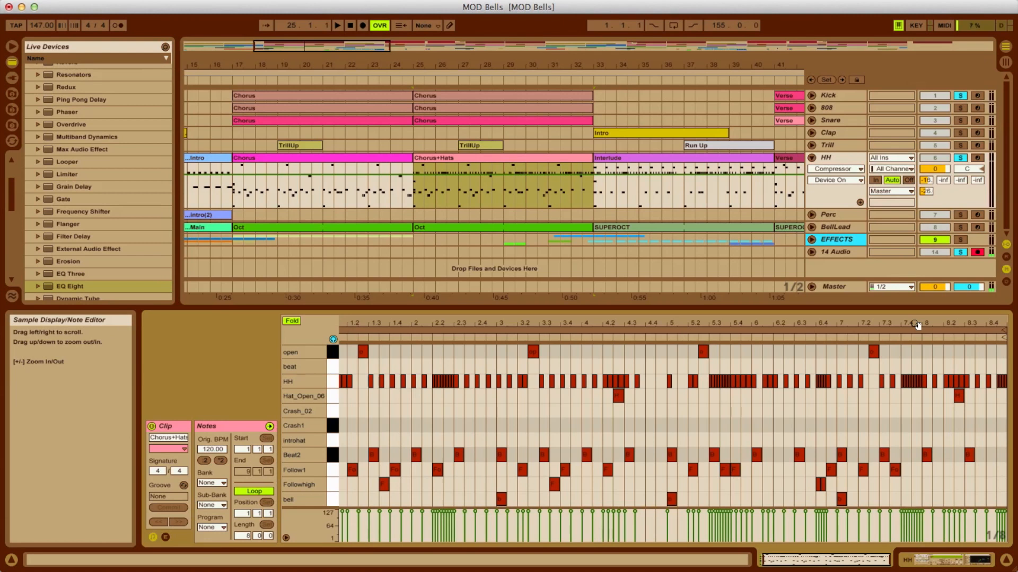
{"action": "left_click_drag", "start_coordinate": [386, 323], "coordinate": [387, 333]}
{"action": "scroll", "coordinate": [473, 383], "scroll_direction": "left", "scroll_amount": 3}
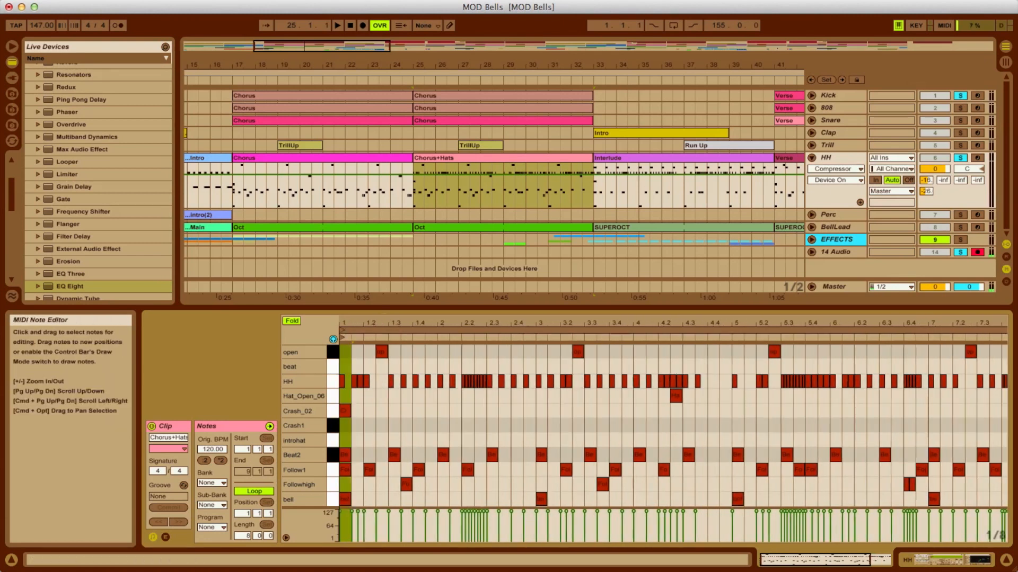
Step: Solo the Snare track instead of the Kick and play the Chorus+Hats clip from bar 25
{"action": "left_click", "coordinate": [959, 121]}
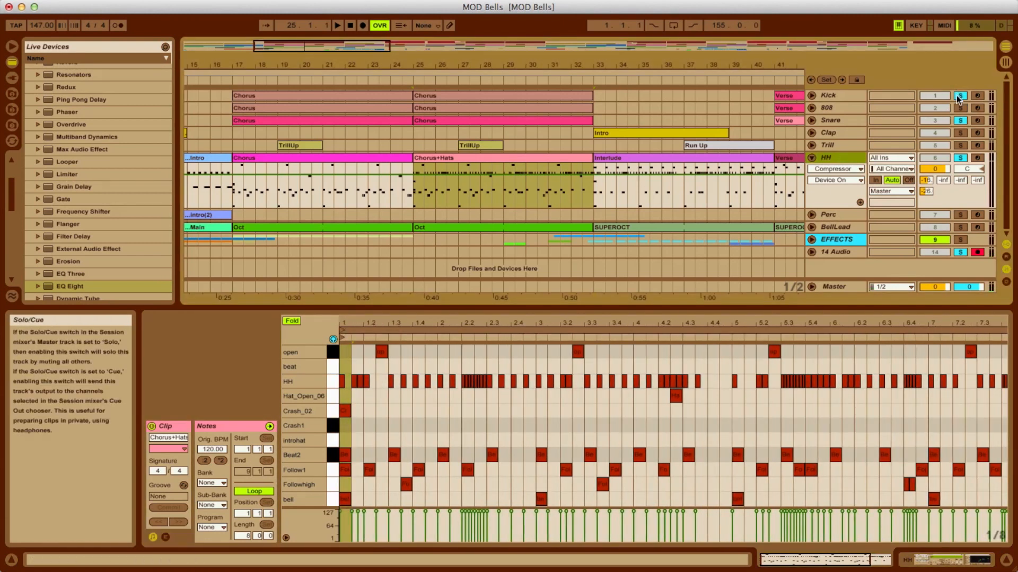
{"action": "key", "text": "space"}
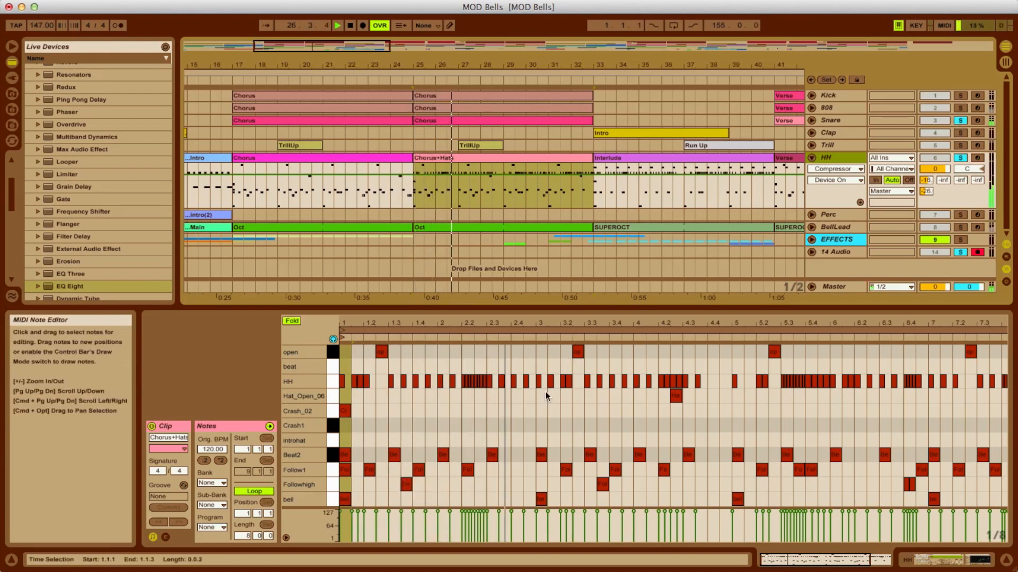
{"action": "left_click", "coordinate": [426, 338]}
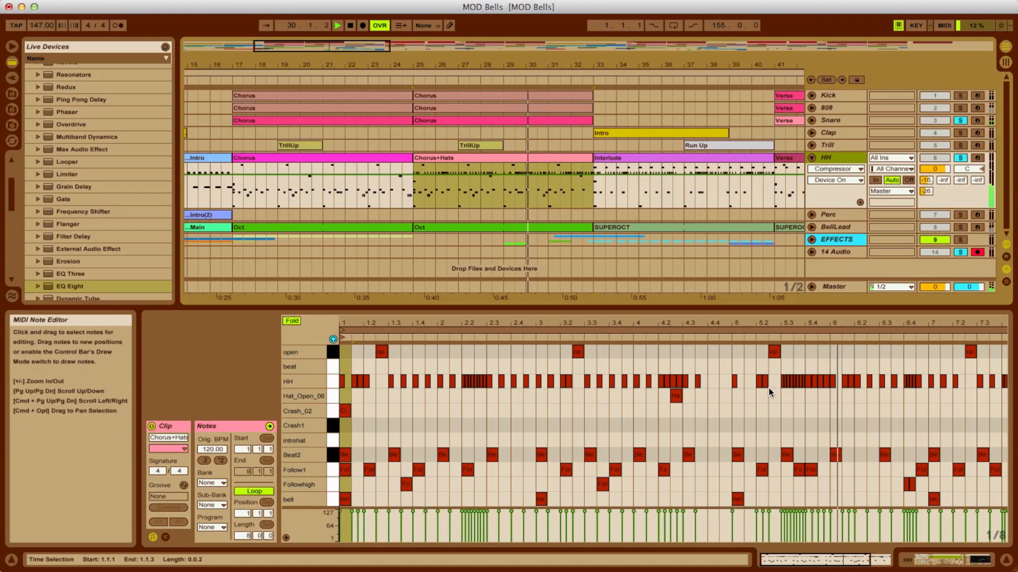
Step: Replay the Chorus+Hats clip from several points in its pattern, and stop with the clip selected
{"action": "left_click", "coordinate": [698, 338]}
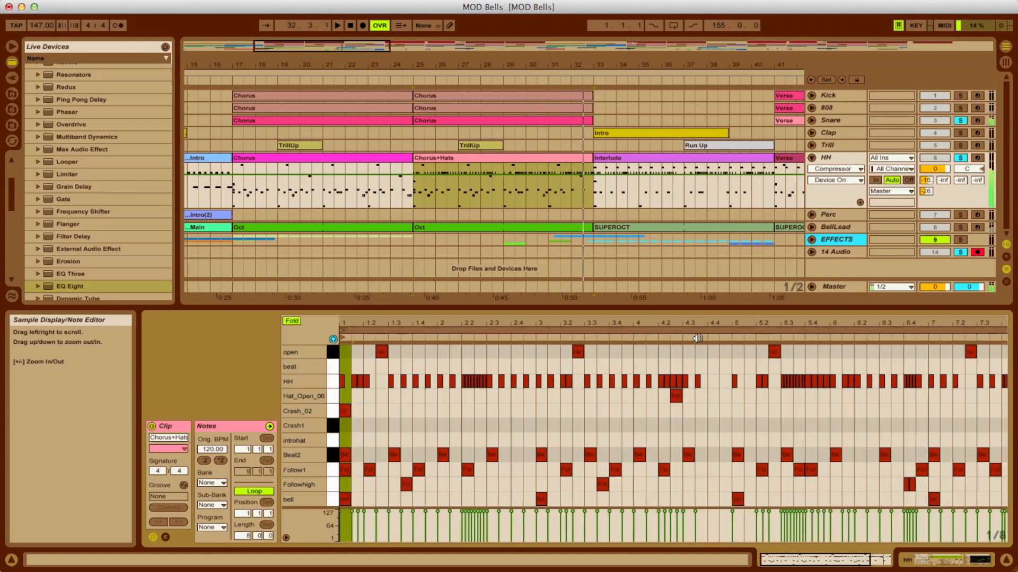
{"action": "left_click", "coordinate": [424, 340]}
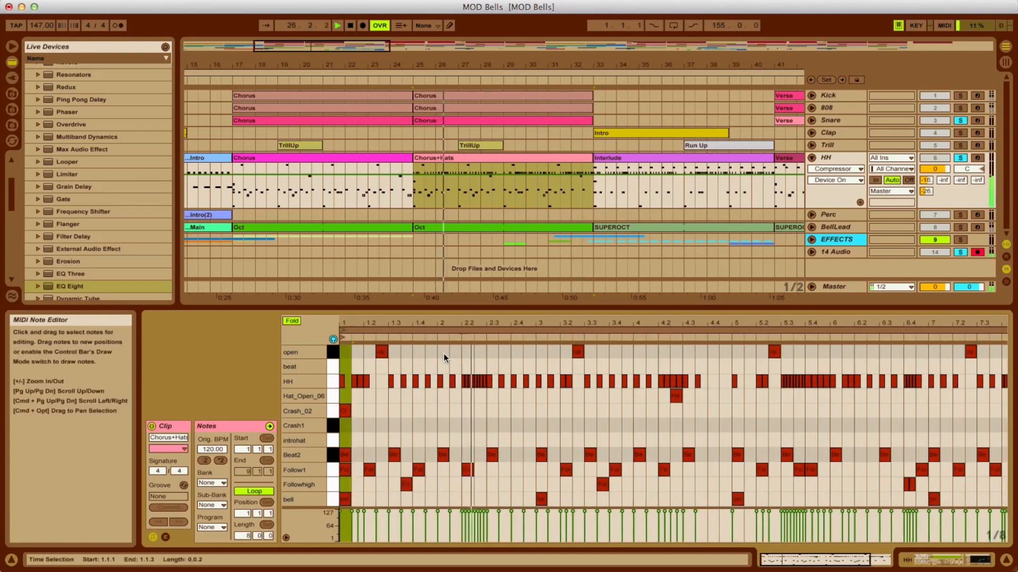
{"action": "left_click", "coordinate": [476, 187]}
{"action": "left_click", "coordinate": [464, 157]}
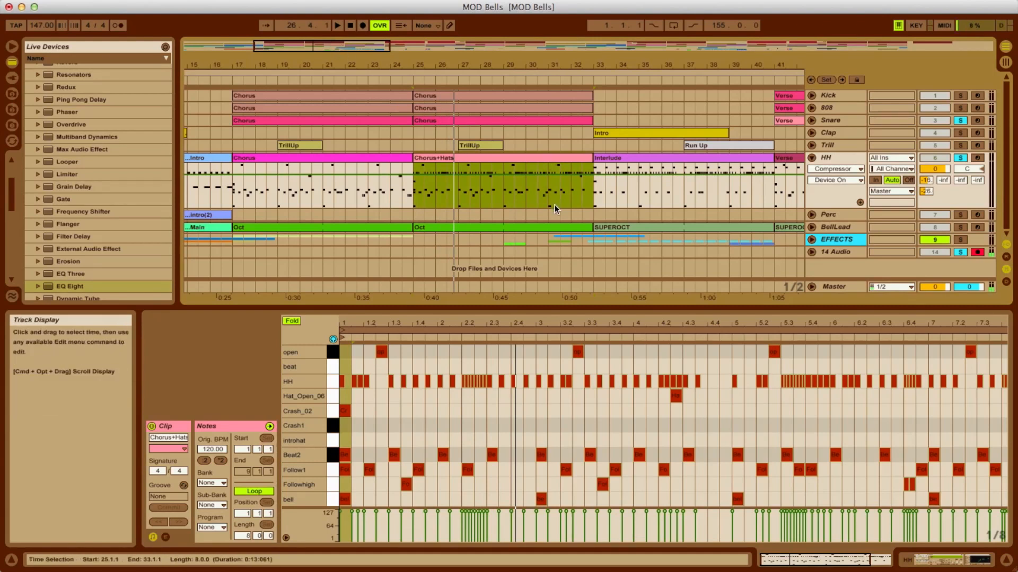
Step: Examine the HH rolls in bars 2 and 5 of the Chorus+Hats clip up close and against the whole pattern
{"action": "scroll", "coordinate": [554, 204], "scroll_direction": "right", "scroll_amount": 3}
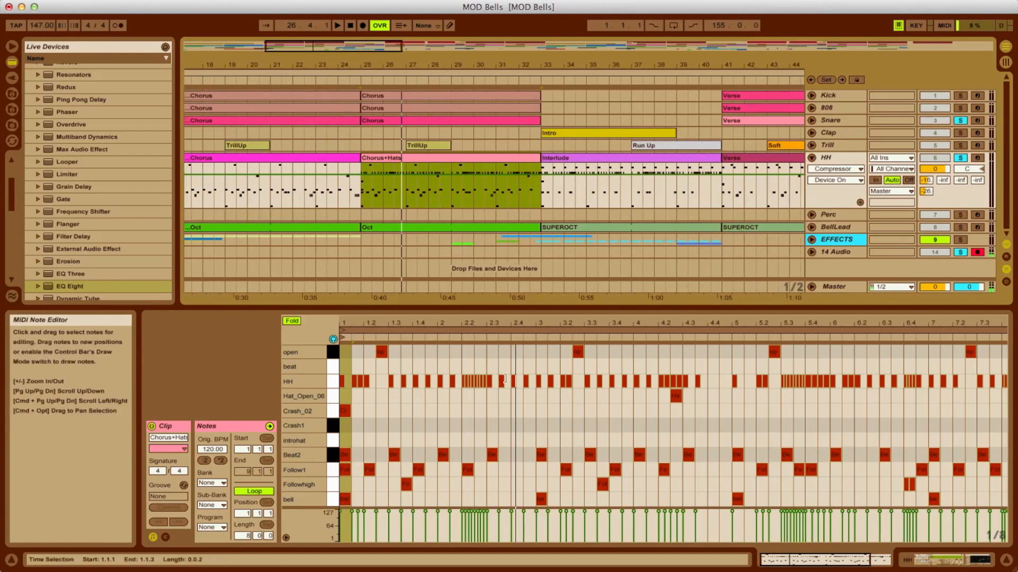
{"action": "left_click_drag", "start_coordinate": [471, 322], "coordinate": [469, 342]}
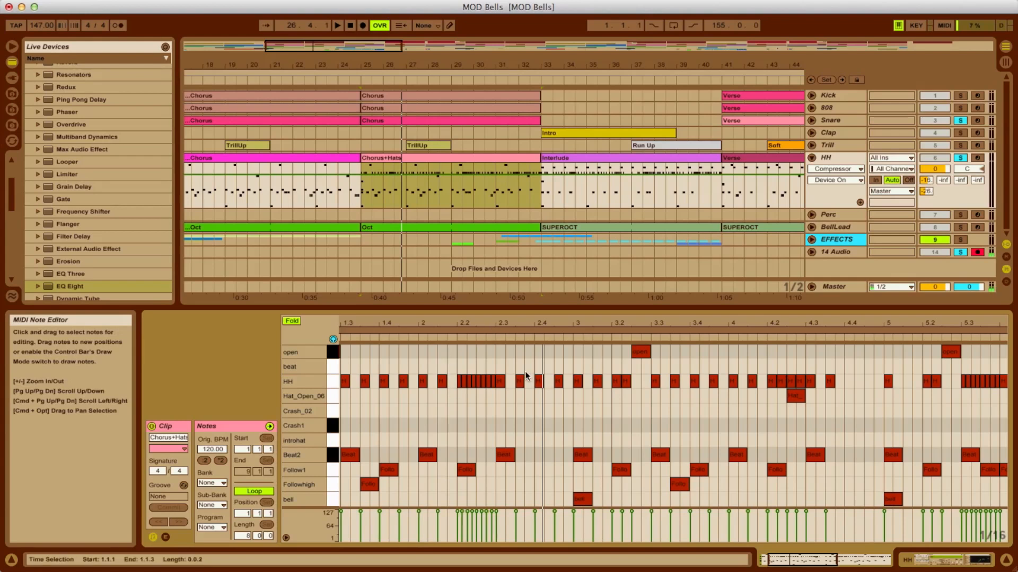
{"action": "mouse_move", "coordinate": [495, 324]}
{"action": "left_mouse_down"}
{"action": "mouse_move", "coordinate": [494, 302]}
{"action": "mouse_move", "coordinate": [497, 323]}
{"action": "left_mouse_up"}
{"action": "scroll", "coordinate": [495, 370], "scroll_direction": "right", "scroll_amount": 5}
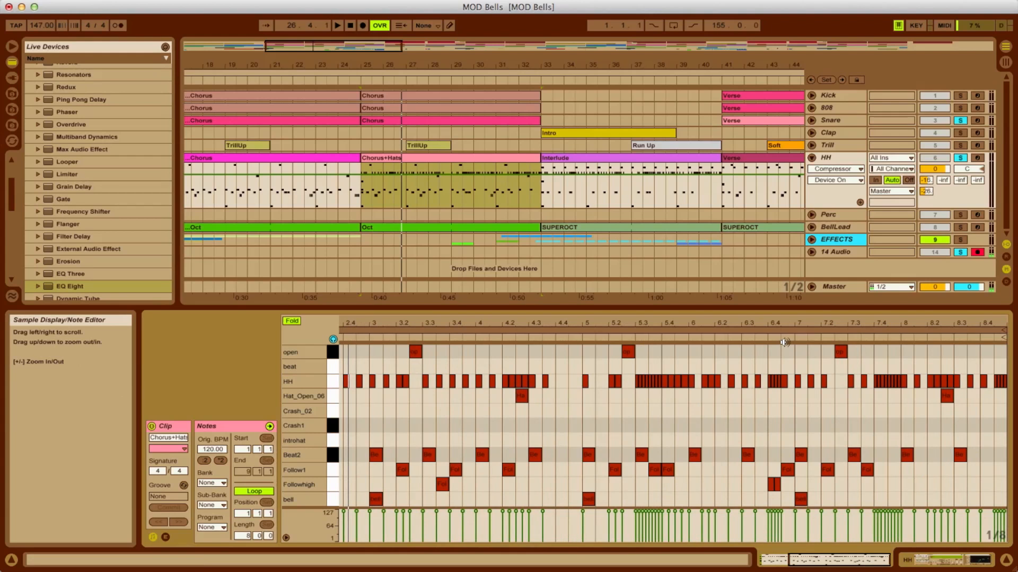
{"action": "left_click_drag", "start_coordinate": [647, 324], "coordinate": [629, 358]}
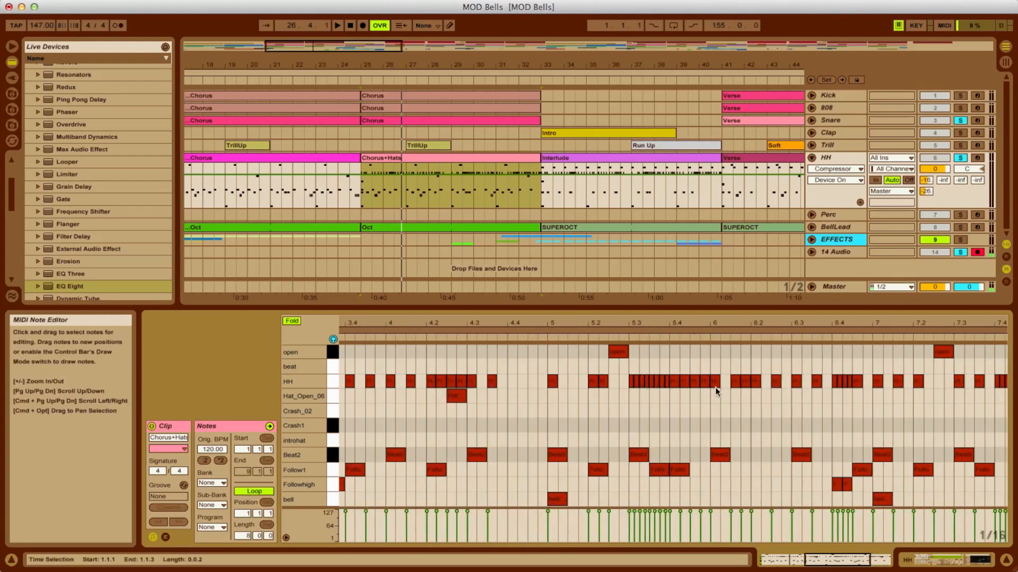
{"action": "left_click_drag", "start_coordinate": [638, 323], "coordinate": [638, 300]}
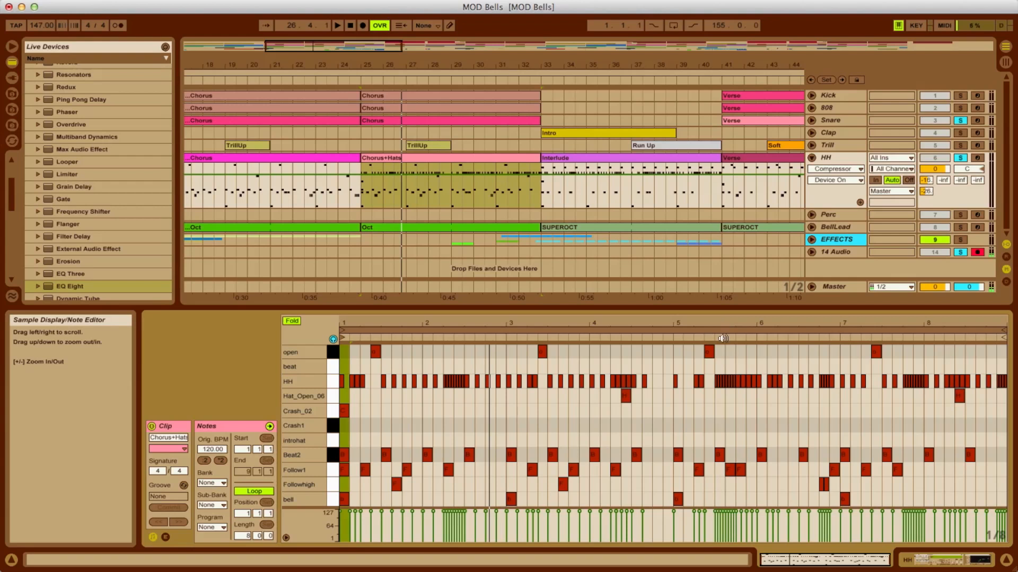
{"action": "left_click_drag", "start_coordinate": [698, 320], "coordinate": [709, 343]}
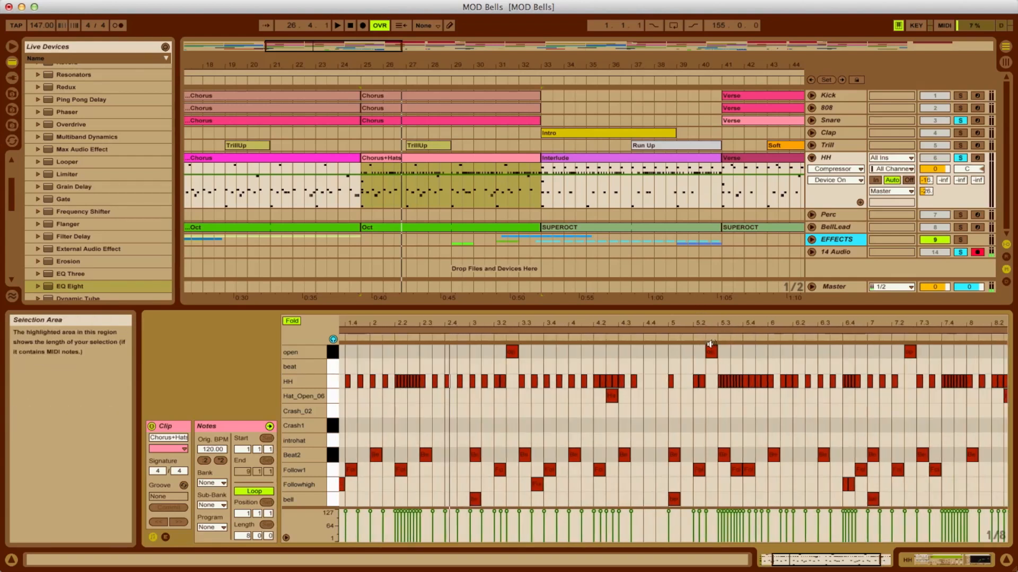
{"action": "scroll", "coordinate": [699, 319], "scroll_direction": "left", "scroll_amount": 5}
Step: Clear the track solos and play the HH track's Interlude clip from bar 33 in the full mix
{"action": "left_click", "coordinate": [575, 157]}
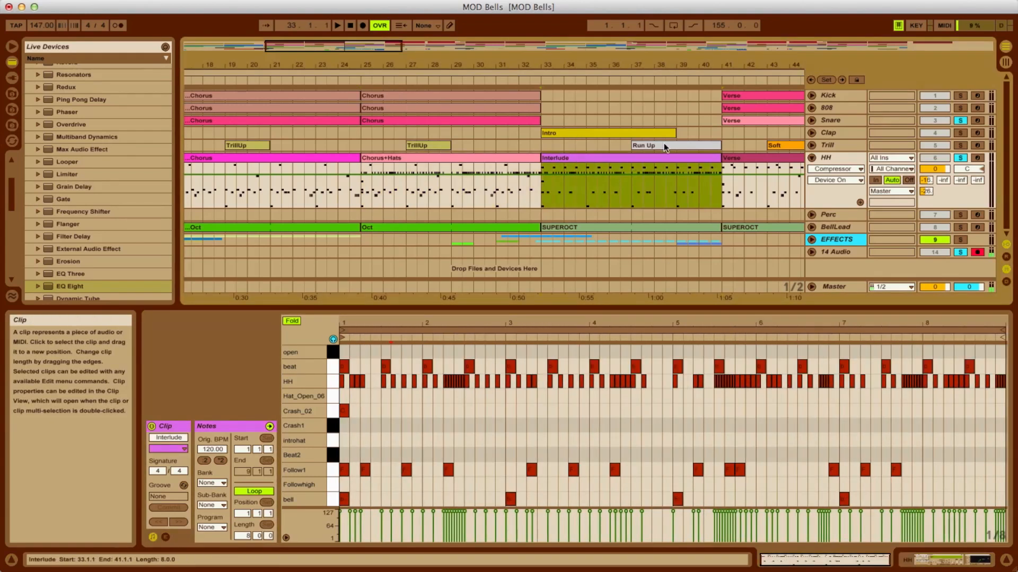
{"action": "left_click", "coordinate": [960, 158]}
{"action": "key", "text": "space"}
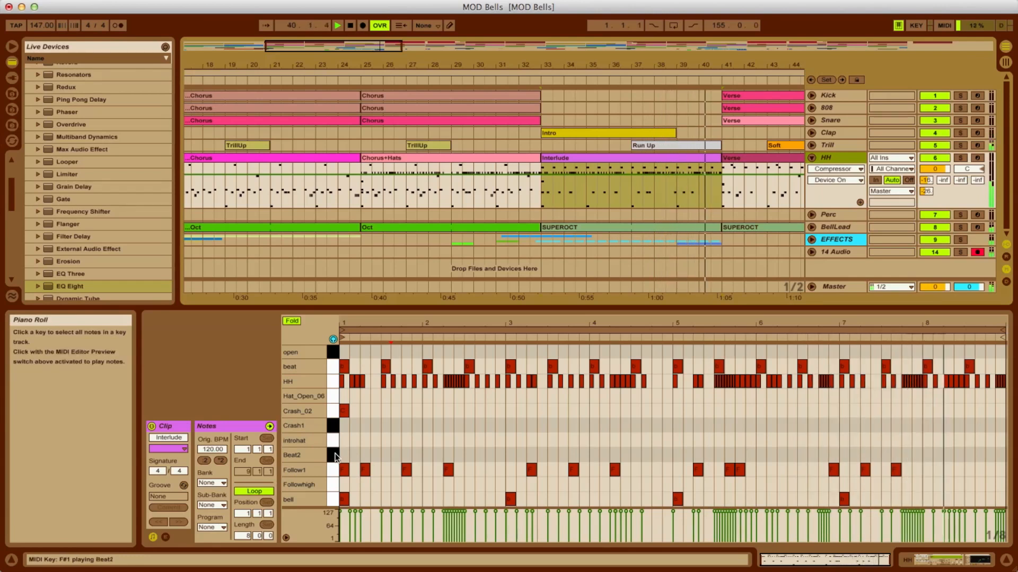
{"action": "key", "text": "space"}
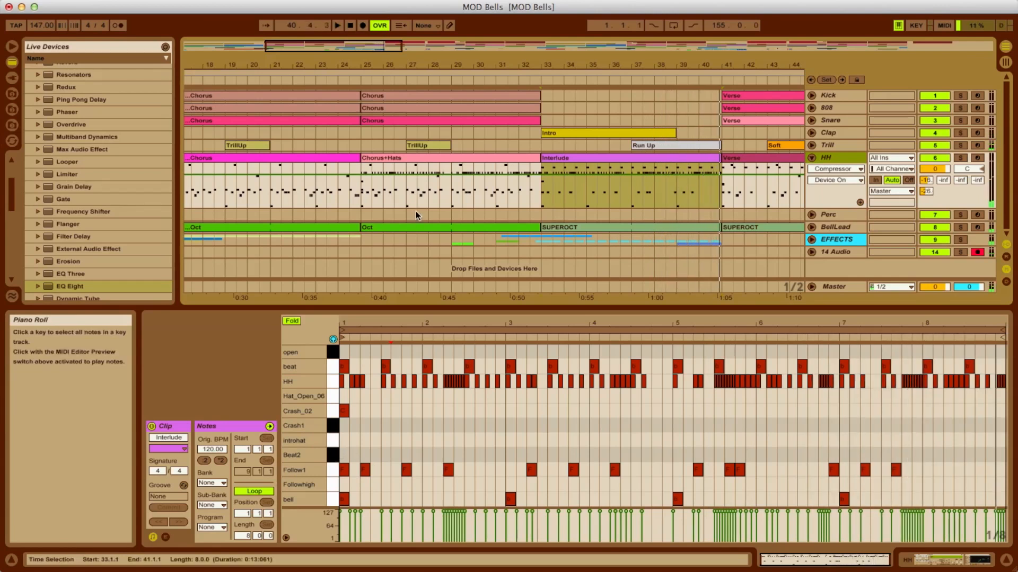
Step: Audition the Beat2 and Follow1 sounds in the Chorus+Hats clip against the beat sound in the Interlude clip
{"action": "left_click", "coordinate": [466, 159]}
{"action": "left_click", "coordinate": [331, 453]}
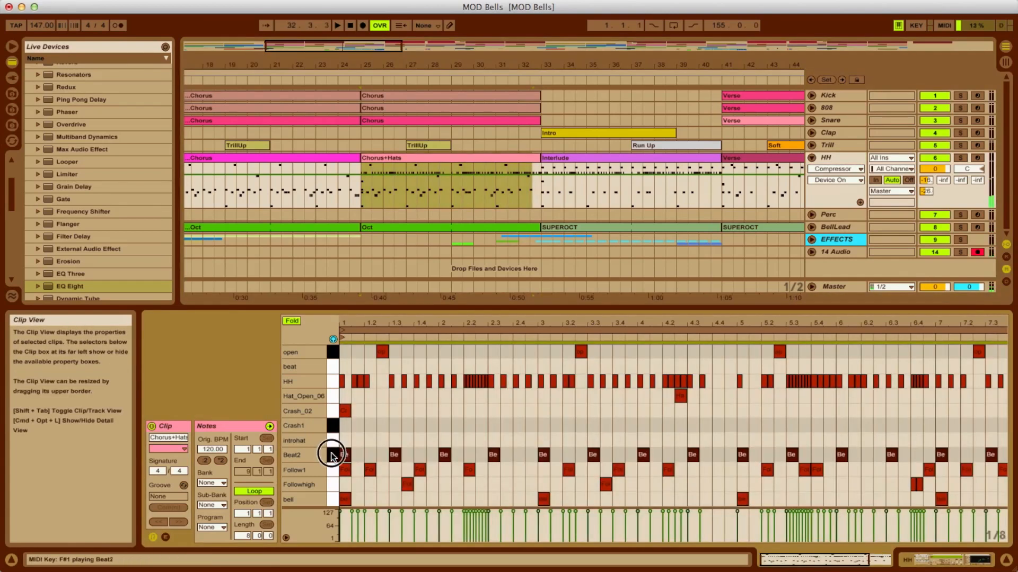
{"action": "left_click", "coordinate": [562, 158]}
{"action": "left_click", "coordinate": [333, 366]}
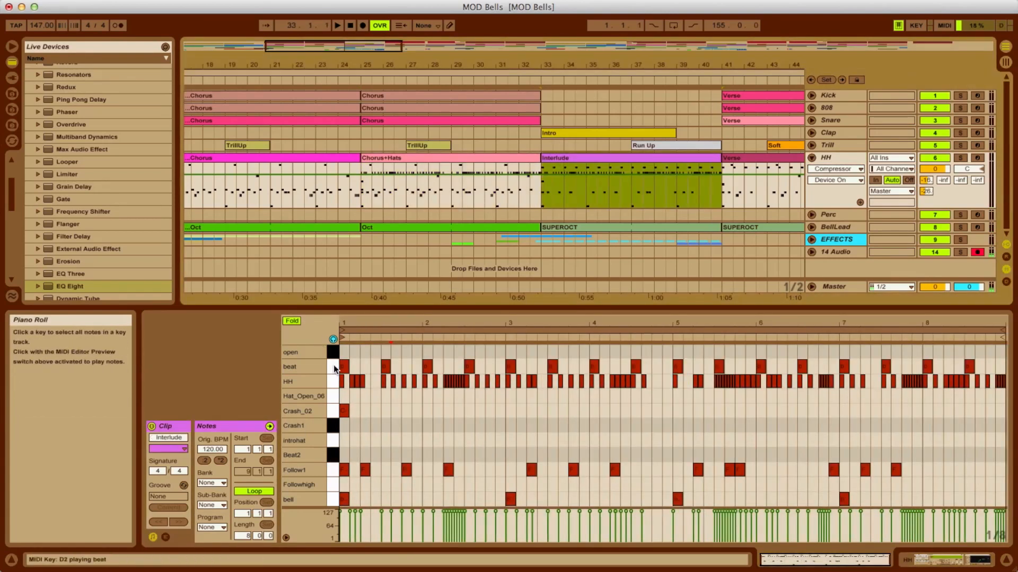
{"action": "left_click", "coordinate": [332, 366]}
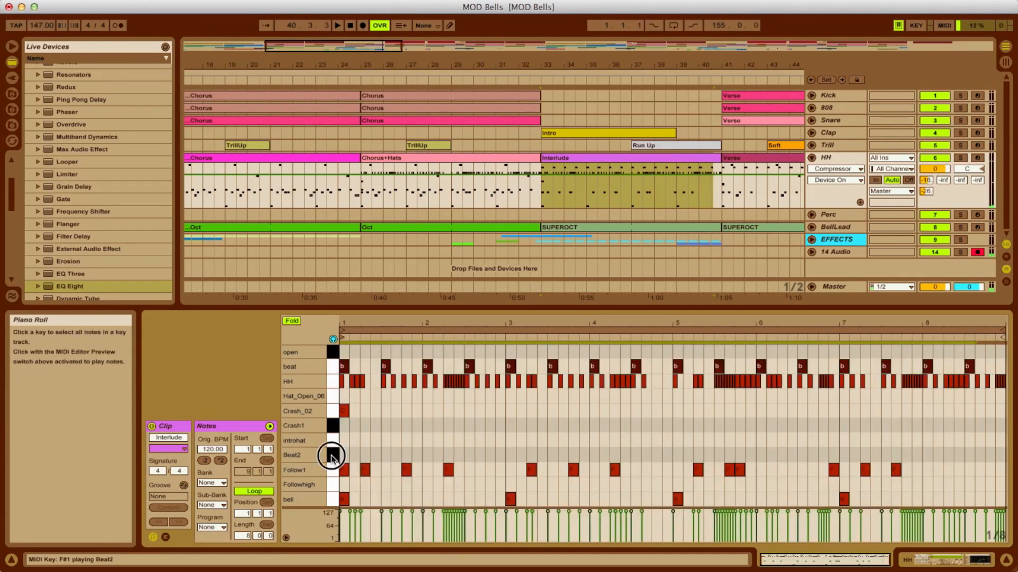
{"action": "left_click", "coordinate": [332, 456]}
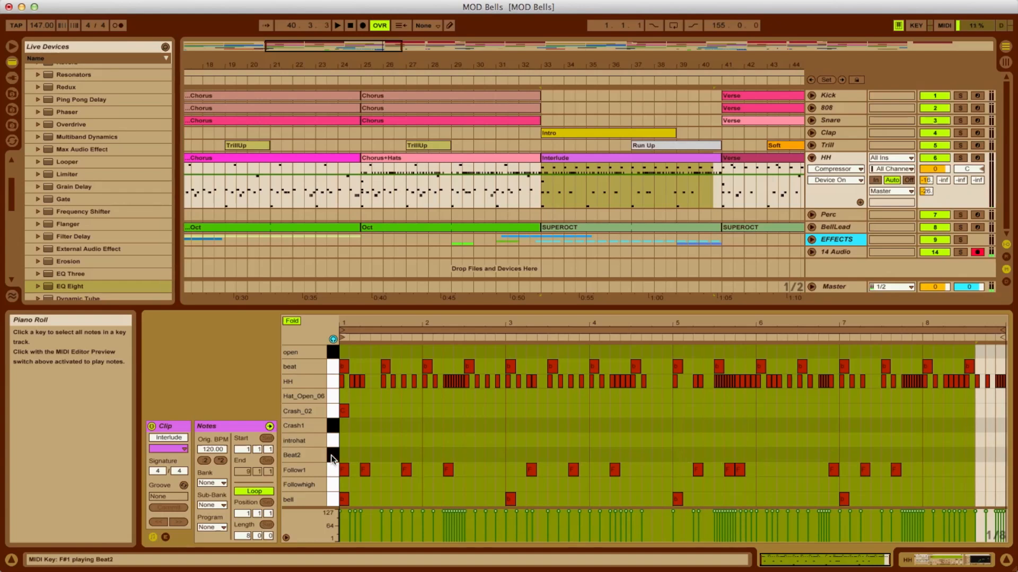
{"action": "scroll", "coordinate": [640, 185], "scroll_direction": "right", "scroll_amount": 3}
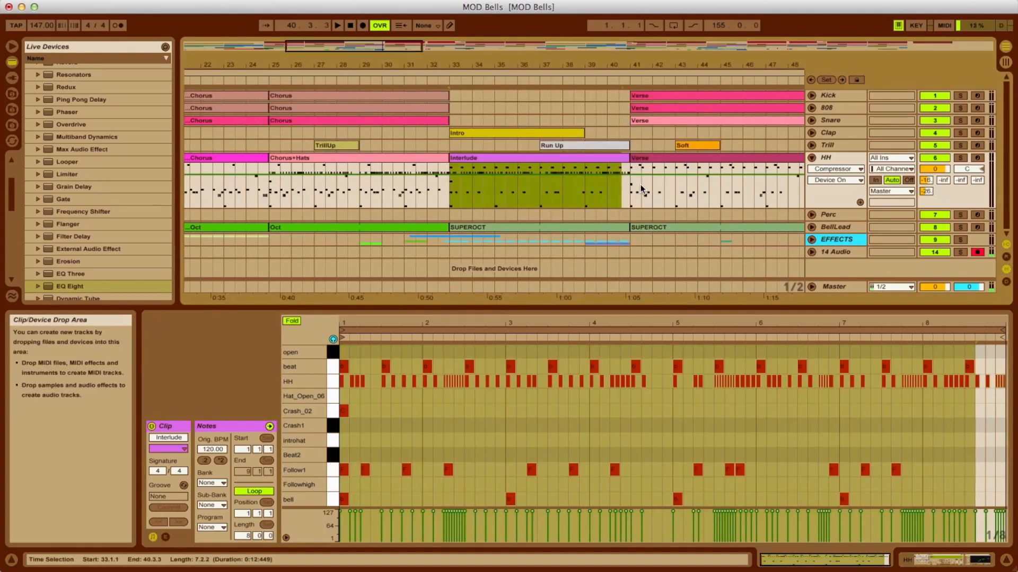
{"action": "left_click", "coordinate": [405, 157]}
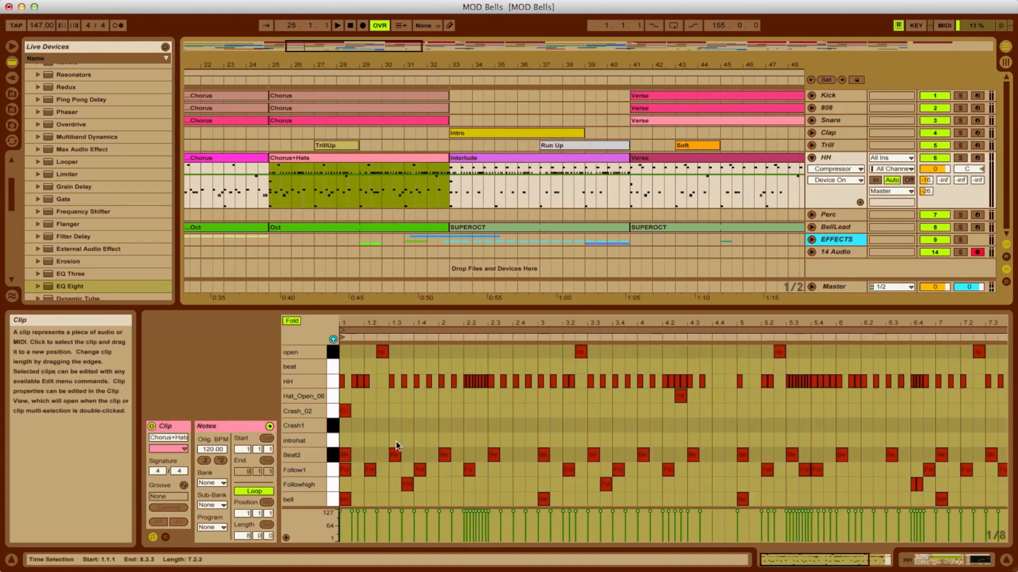
{"action": "left_click", "coordinate": [330, 471]}
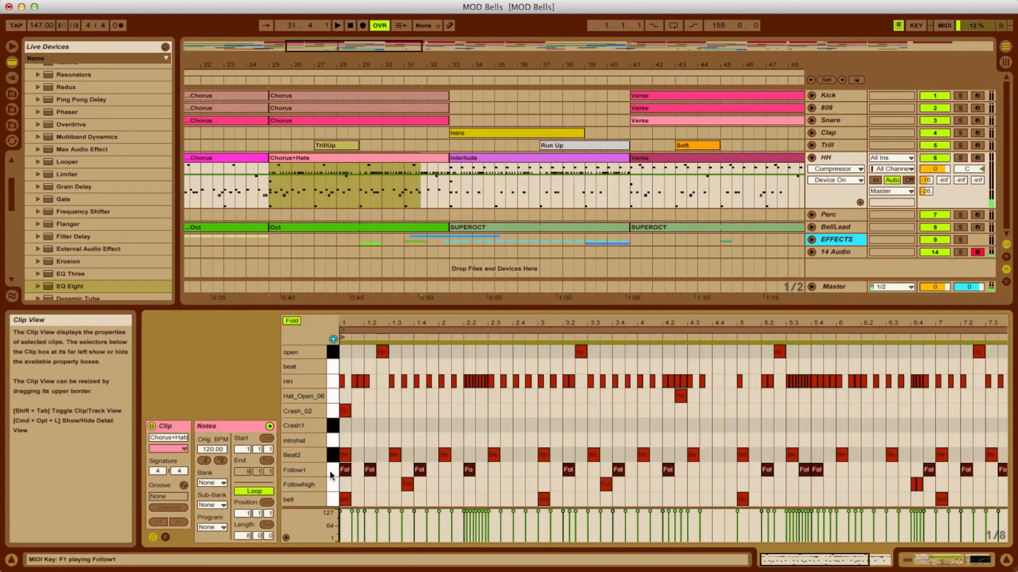
Step: Play the Interlude clip from bar 33 through into the verse at bar 41
{"action": "left_click", "coordinate": [514, 157]}
{"action": "key", "text": "space"}
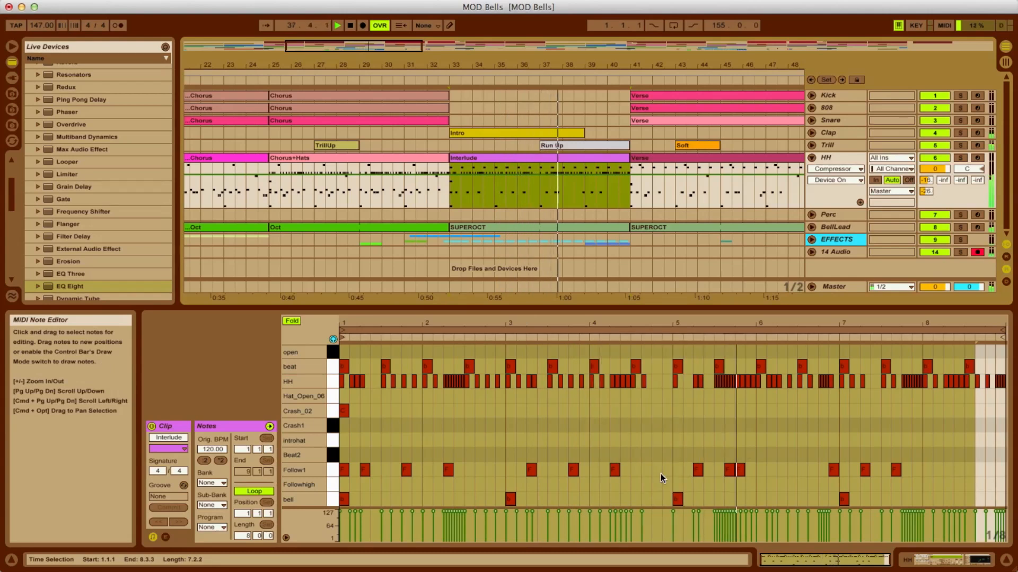
{"action": "left_click", "coordinate": [729, 448]}
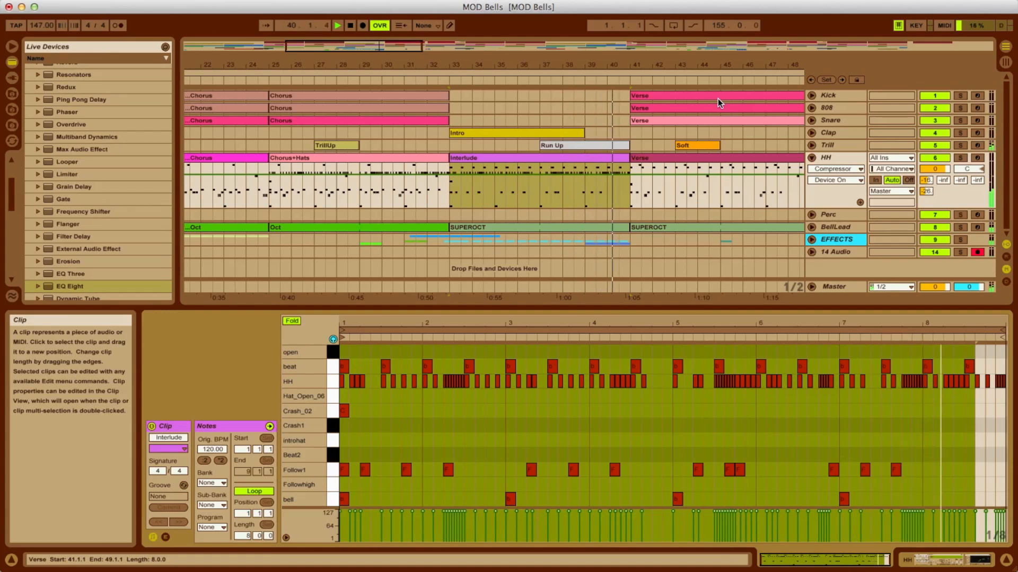
{"action": "scroll", "coordinate": [672, 164], "scroll_direction": "right", "scroll_amount": 4}
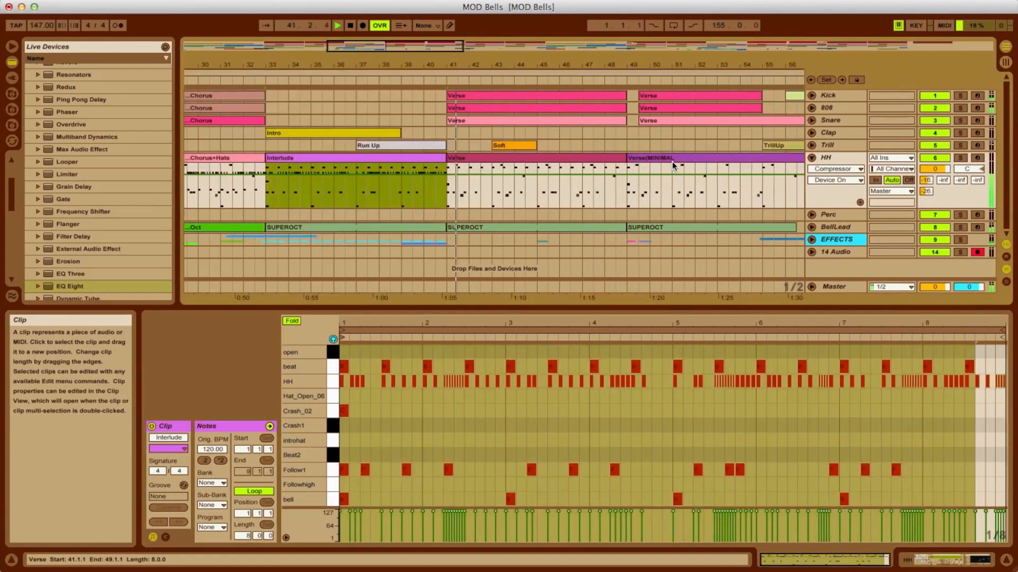
Step: Compare the HH row of the Verse clip with that of the Interlude clip, and audition the HH sound
{"action": "scroll", "coordinate": [672, 164], "scroll_direction": "right", "scroll_amount": 4}
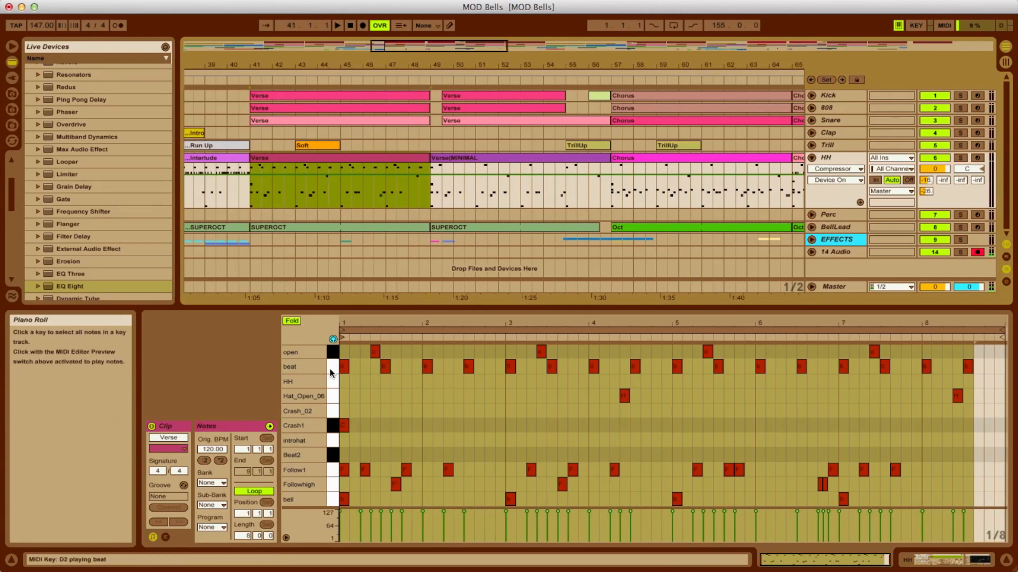
{"action": "left_click", "coordinate": [334, 383]}
{"action": "left_click_drag", "start_coordinate": [367, 185], "coordinate": [510, 259]}
{"action": "left_click", "coordinate": [333, 158]}
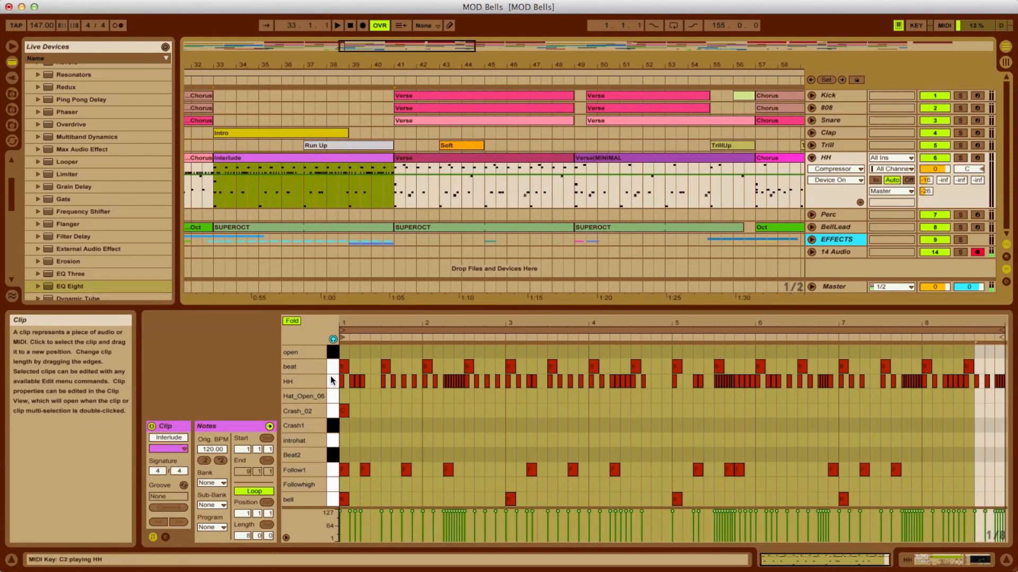
{"action": "left_click", "coordinate": [330, 380]}
Step: Open the HH track's Verse clip and play it briefly from bar 41
{"action": "left_click", "coordinate": [417, 158]}
{"action": "key", "text": "space"}
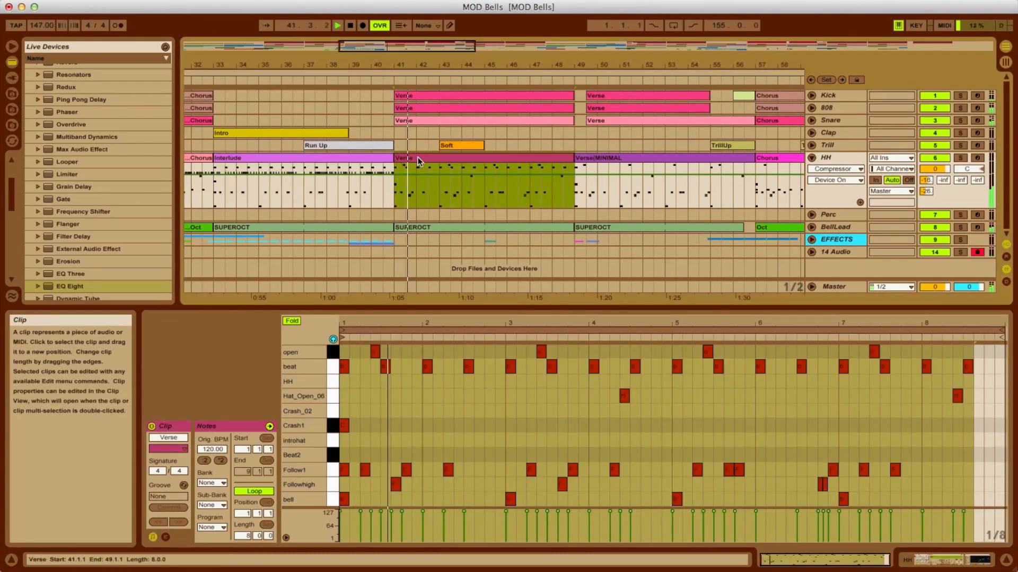
{"action": "key", "text": "space"}
Step: Compare the Verse(MINIMAL) clip's notes with the Verse clip's, and play Verse(MINIMAL) from bar 49
{"action": "left_click", "coordinate": [588, 157]}
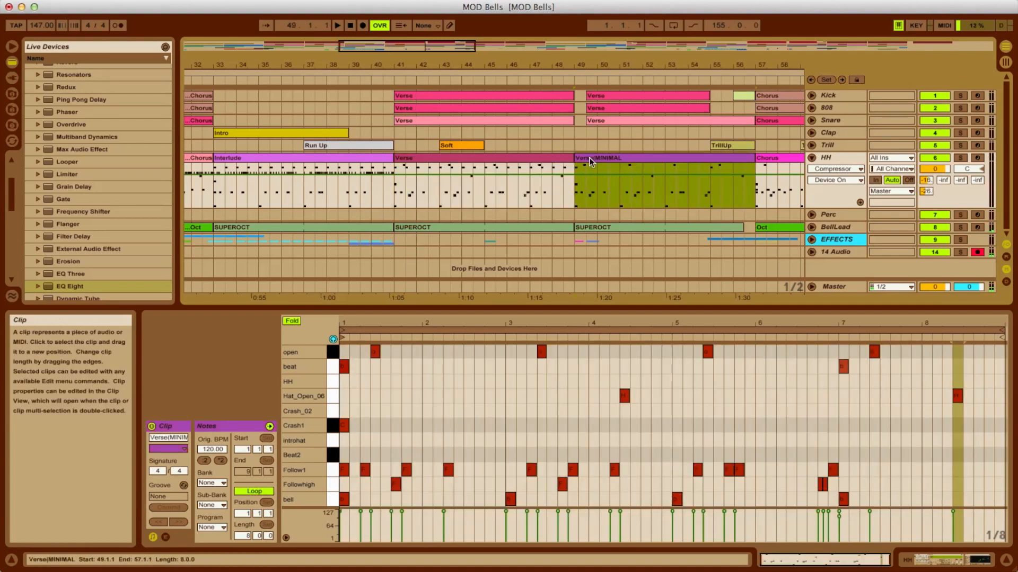
{"action": "left_click", "coordinate": [533, 156]}
{"action": "left_click", "coordinate": [621, 155]}
{"action": "key", "text": "space"}
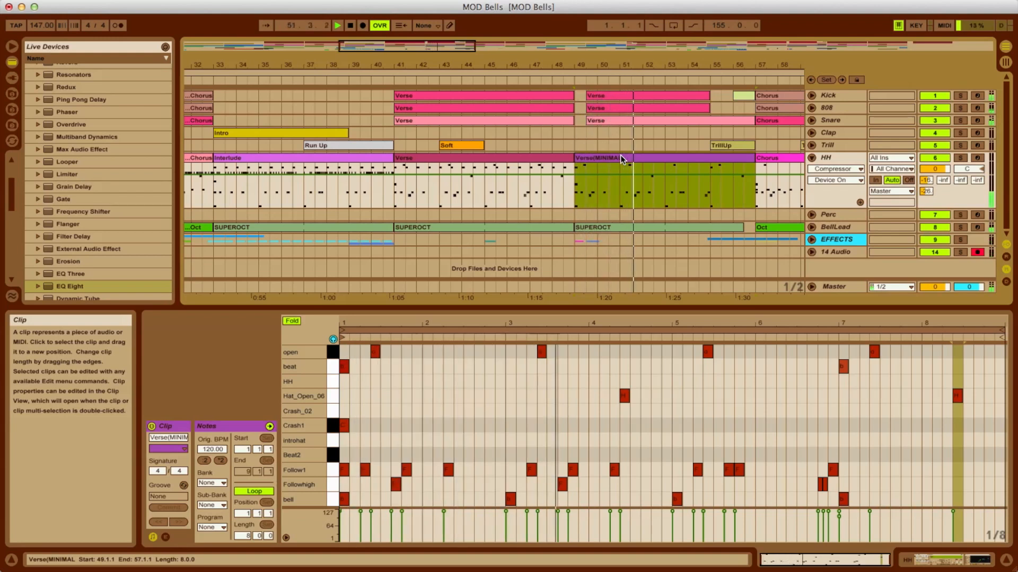
{"action": "key", "text": "space"}
Step: Play the arrangement from about bar 47 across the transition from Verse to Verse(MINIMAL)
{"action": "scroll", "coordinate": [619, 181], "scroll_direction": "right", "scroll_amount": 2}
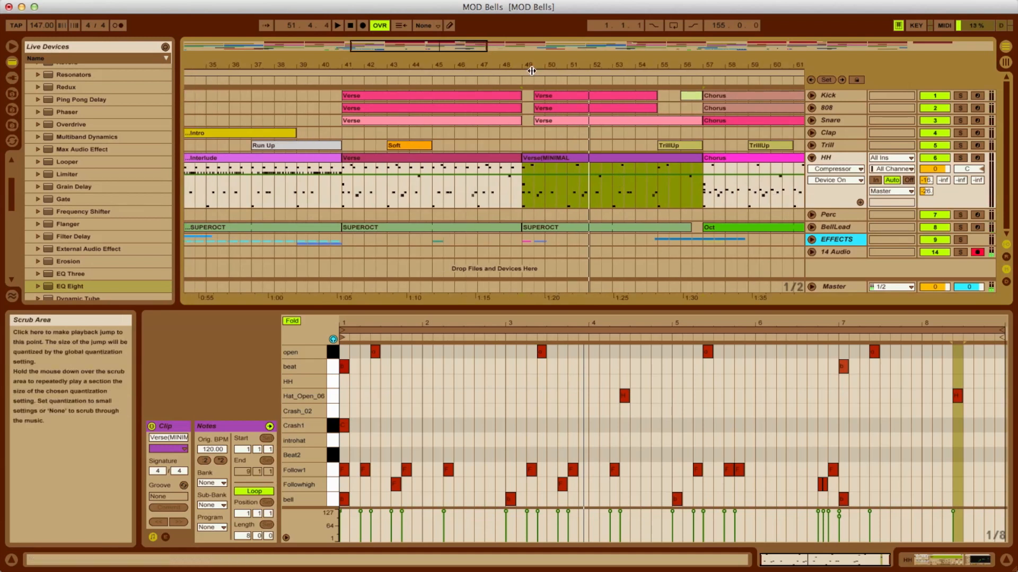
{"action": "left_click_drag", "start_coordinate": [450, 44], "coordinate": [451, 47]}
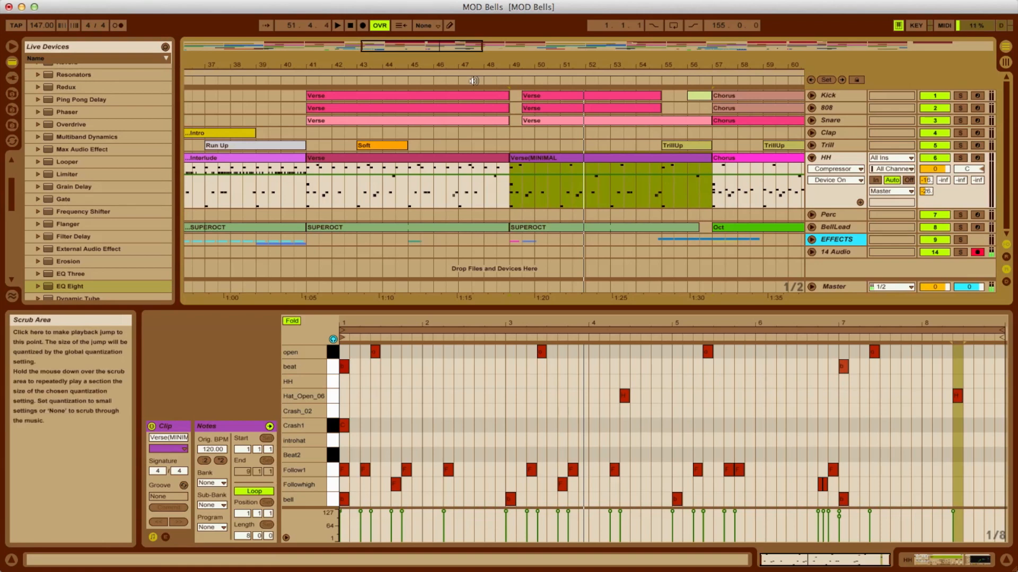
{"action": "left_click", "coordinate": [454, 80]}
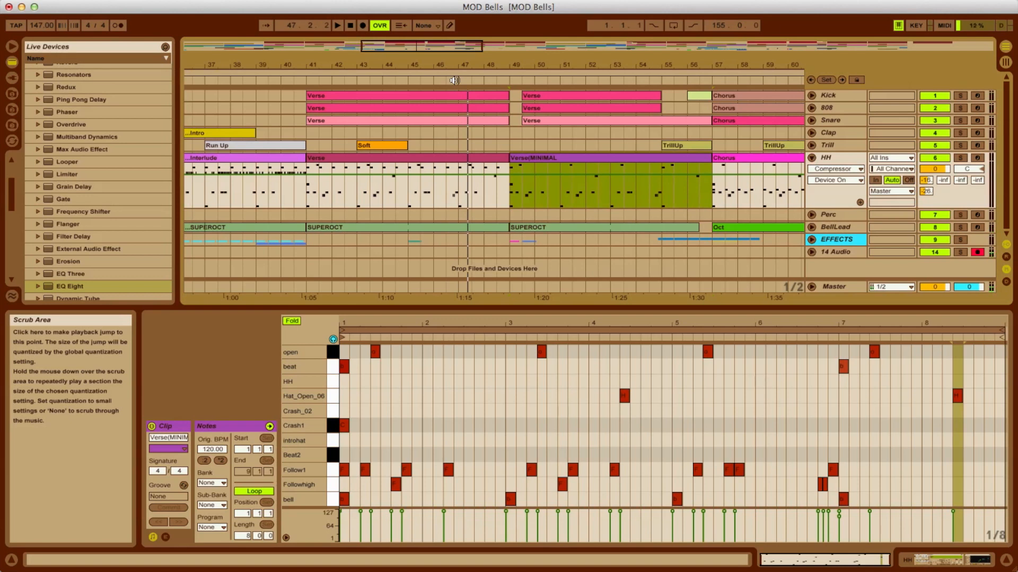
{"action": "left_click", "coordinate": [454, 80]}
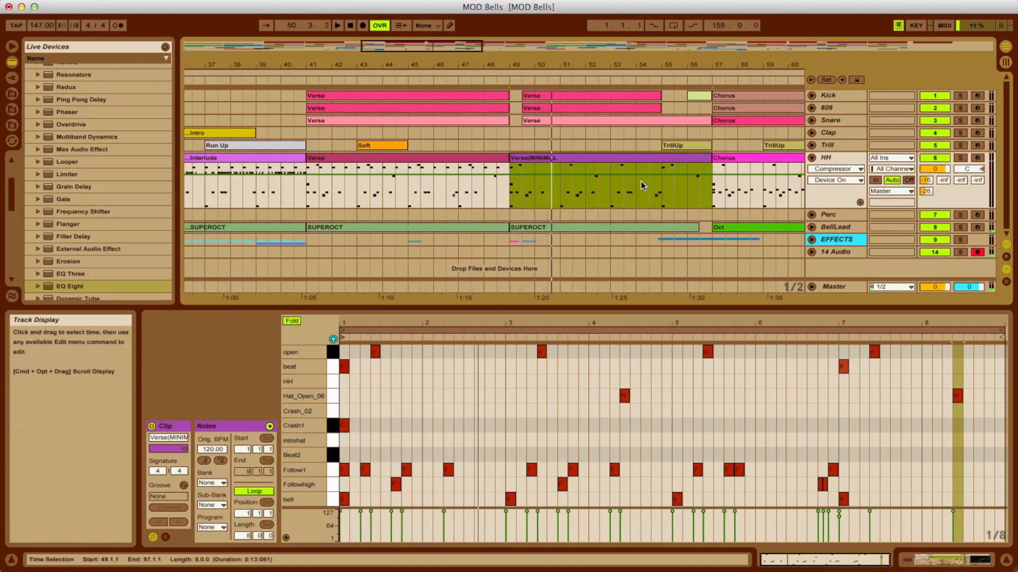
Step: Show the HH track's devices and inspect the samples and effects of the HH and beat pads in the Drum Rack
{"action": "scroll", "coordinate": [641, 186], "scroll_direction": "right", "scroll_amount": 3}
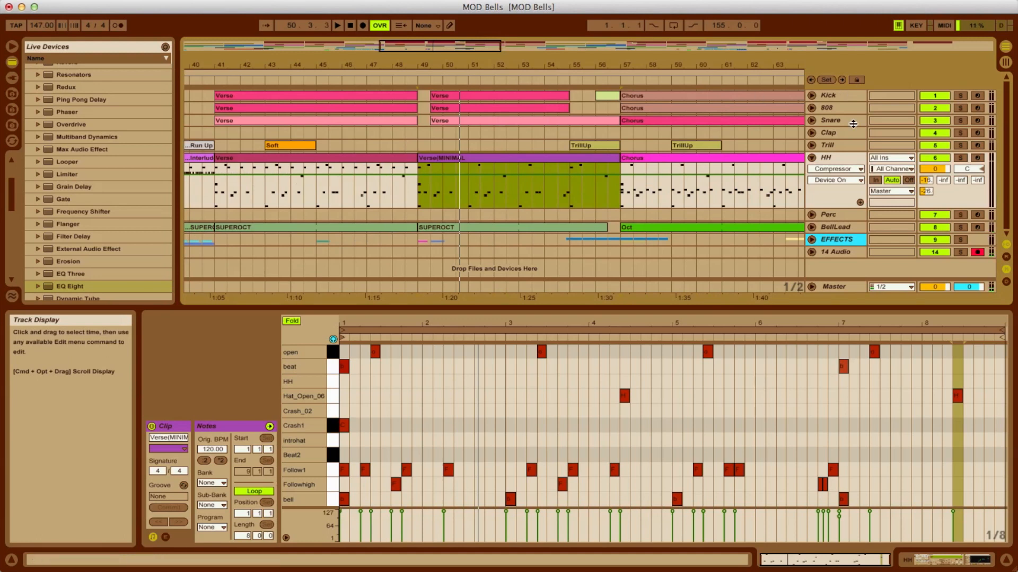
{"action": "left_click", "coordinate": [830, 158]}
{"action": "scroll", "coordinate": [583, 467], "scroll_direction": "left", "scroll_amount": 2}
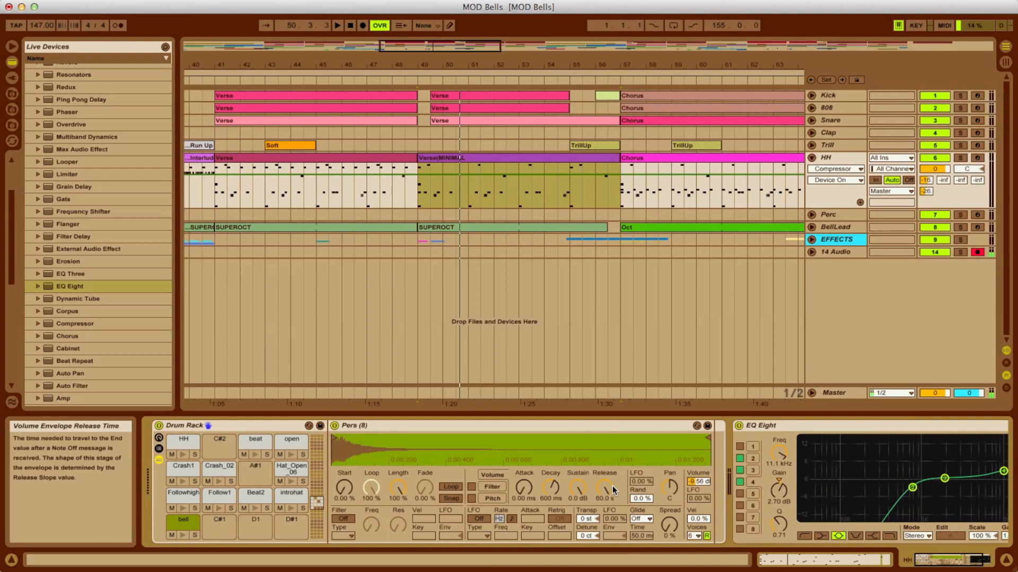
{"action": "left_click", "coordinate": [178, 444]}
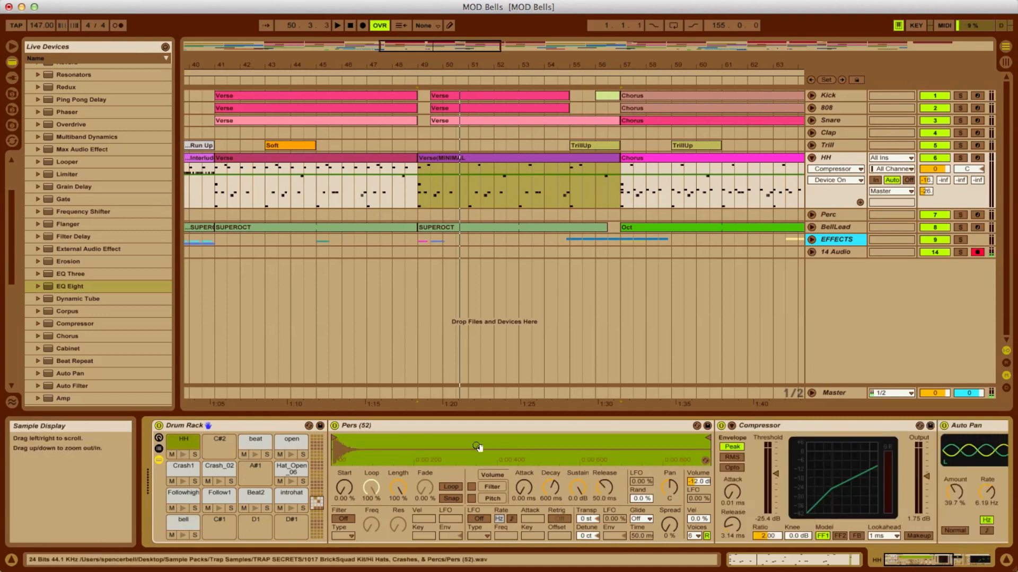
{"action": "left_click", "coordinate": [243, 434]}
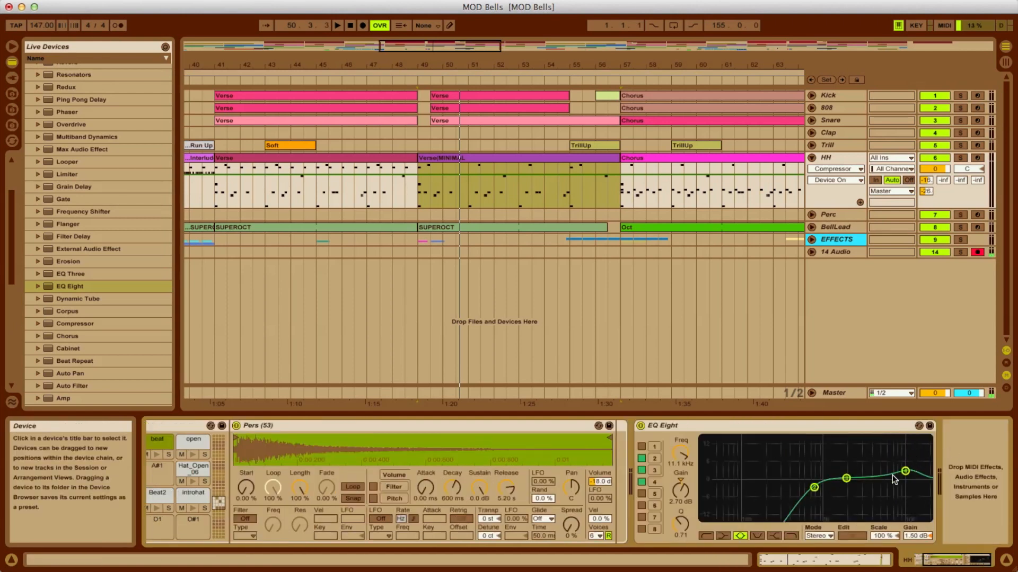
Step: Show the Session View mixer and inspect the Reverb on the A ShortVerb return alongside the HH track's devices
{"action": "scroll", "coordinate": [785, 423], "scroll_direction": "up", "scroll_amount": 2}
{"action": "key", "text": "Tab"}
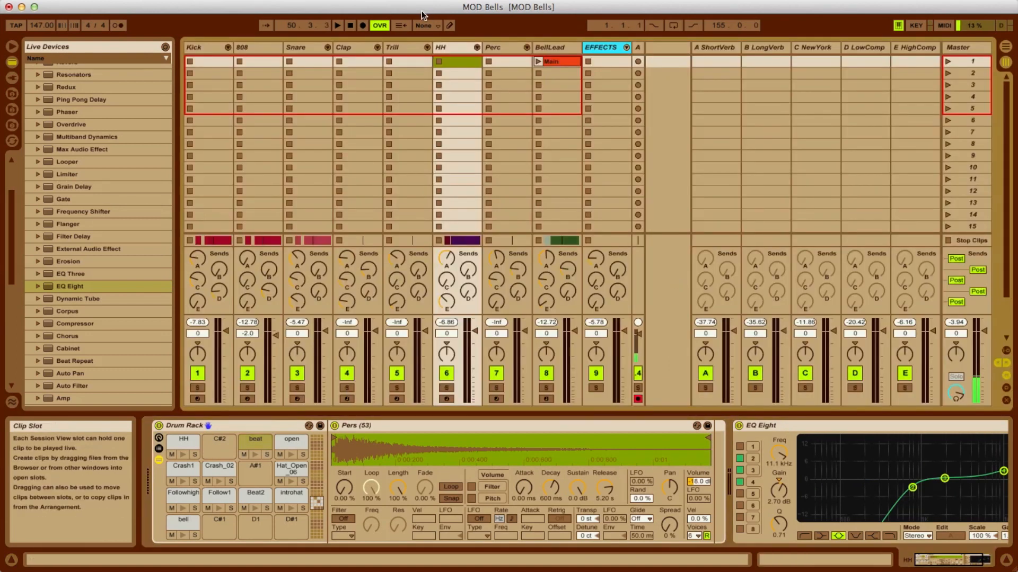
{"action": "left_click", "coordinate": [722, 48]}
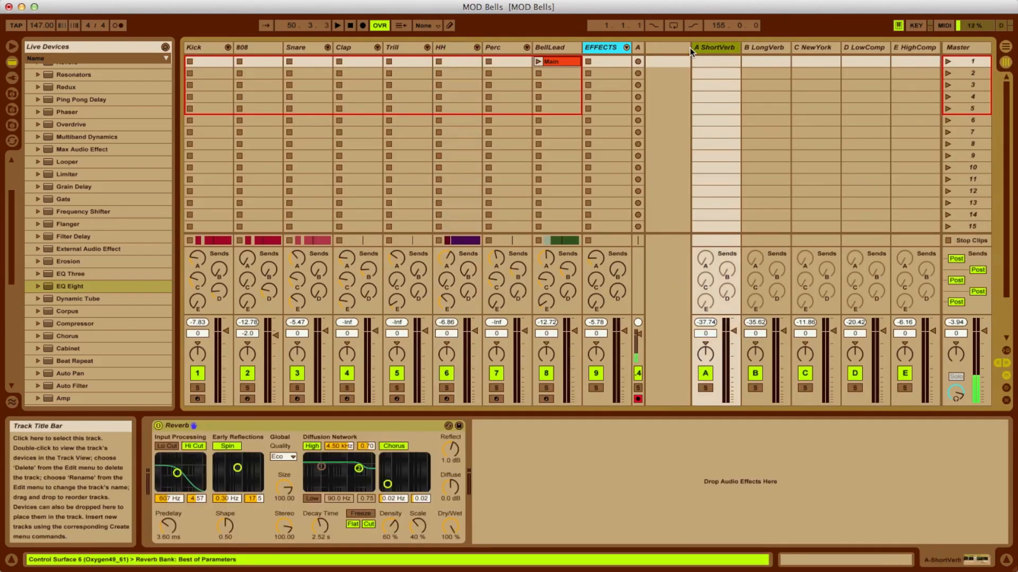
{"action": "left_click", "coordinate": [448, 49]}
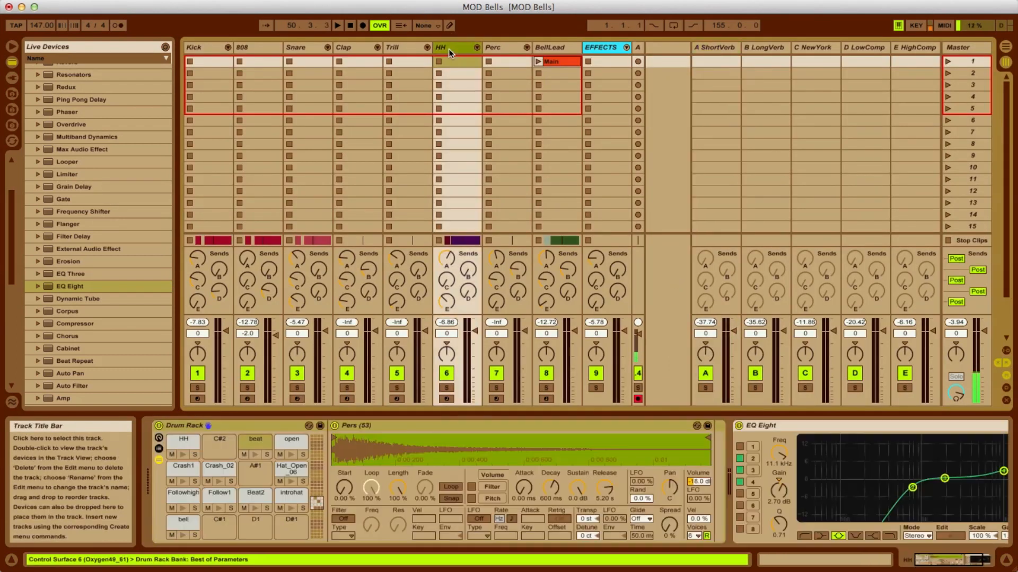
{"action": "left_click", "coordinate": [720, 49]}
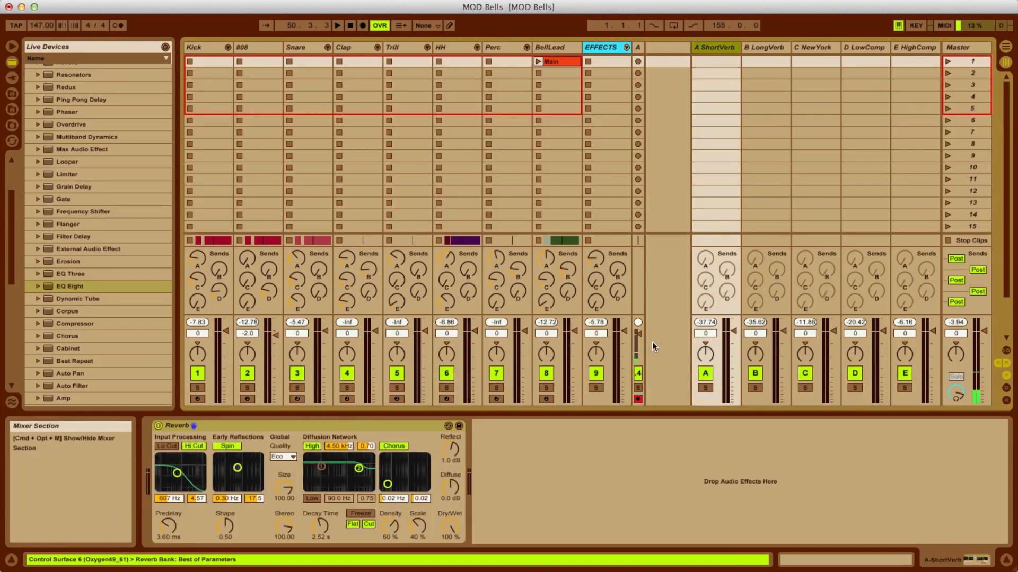
Step: Solo the 14 Audio and HH tracks, play the song, and compare the hats with the A ShortVerb return off and on
{"action": "left_click", "coordinate": [638, 388]}
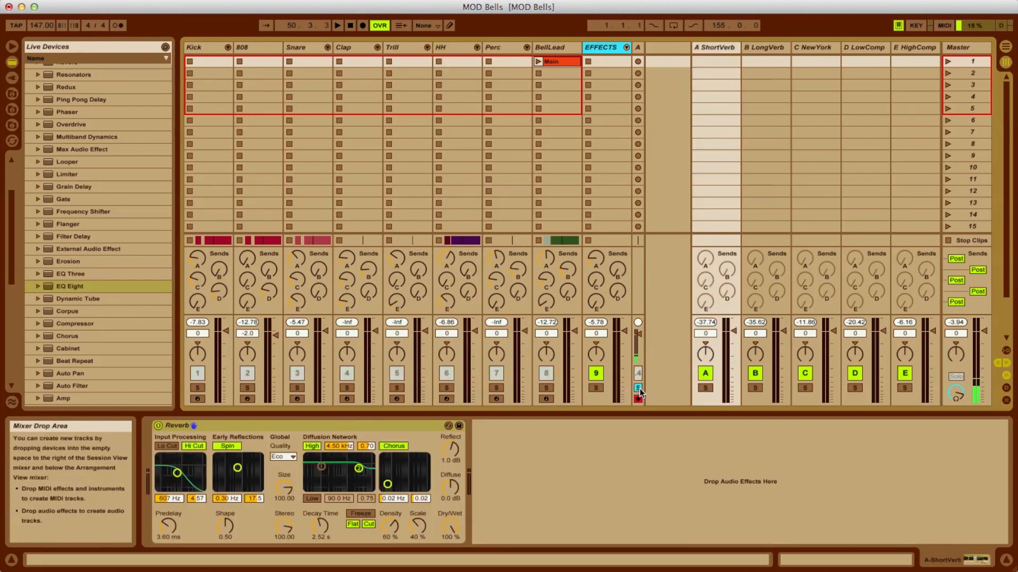
{"action": "left_click", "coordinate": [447, 388]}
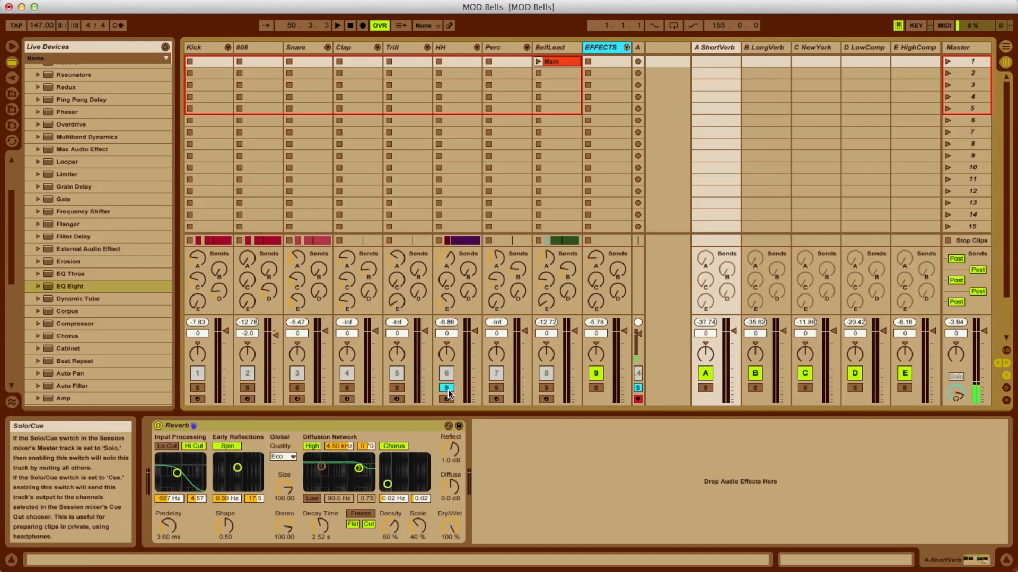
{"action": "key", "text": "space"}
{"action": "left_click", "coordinate": [705, 374]}
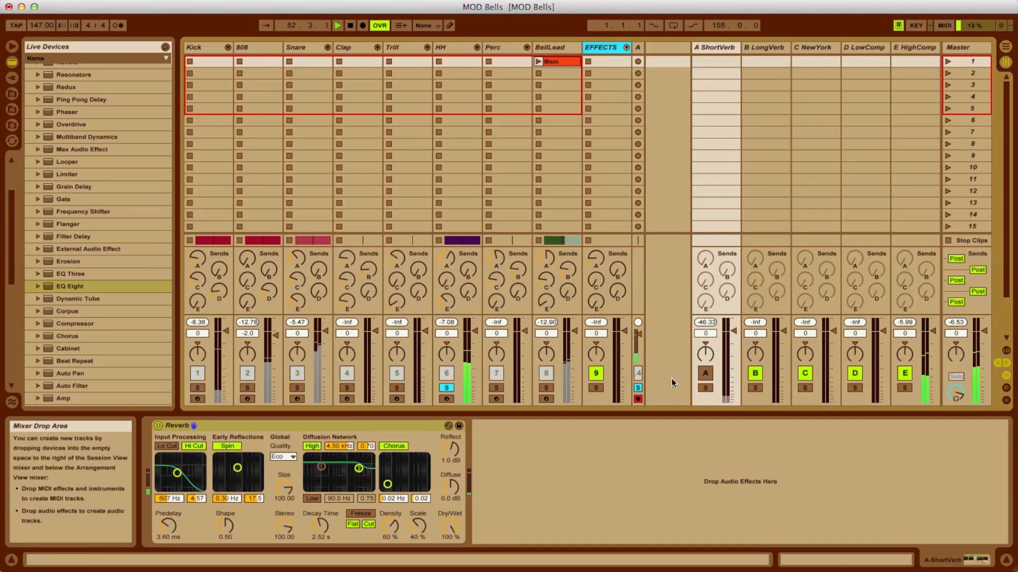
{"action": "left_click", "coordinate": [704, 374]}
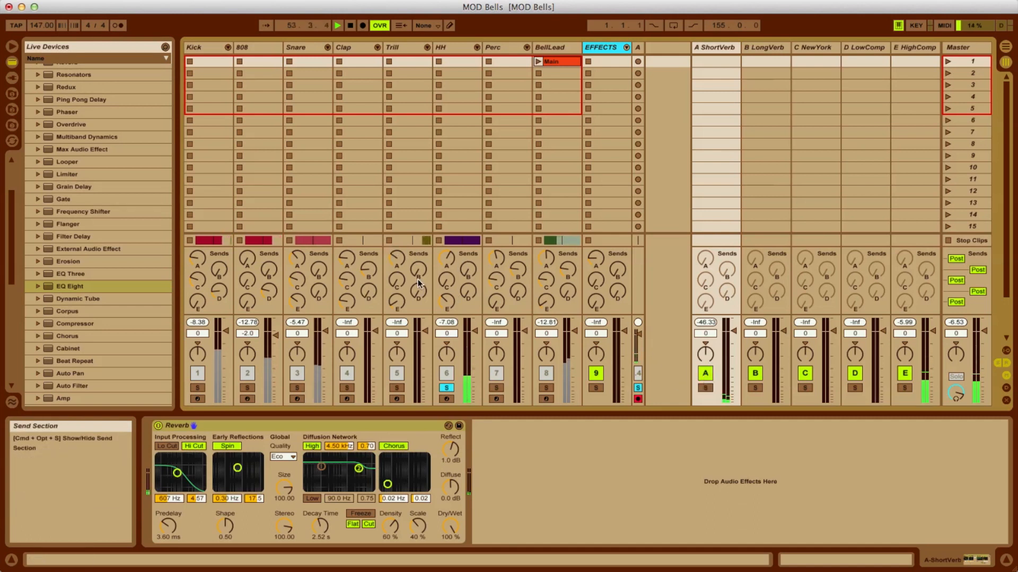
Step: Temporarily raise HH's A ShortVerb send to 0 dB, compare with the return off and on, and end the solo and playback
{"action": "left_click_drag", "start_coordinate": [442, 259], "coordinate": [443, 223]}
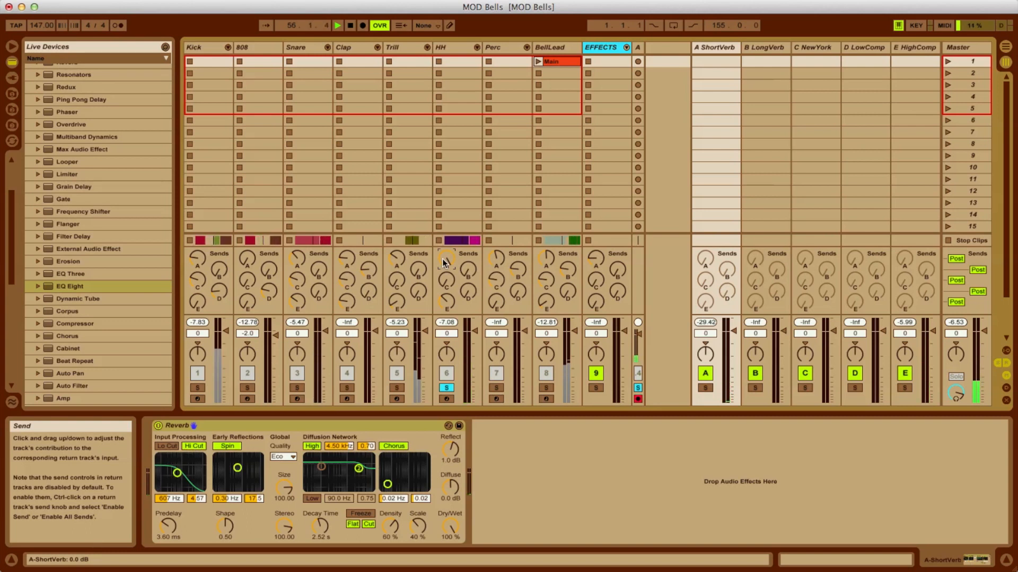
{"action": "left_click", "coordinate": [705, 374]}
{"action": "left_click", "coordinate": [705, 374]}
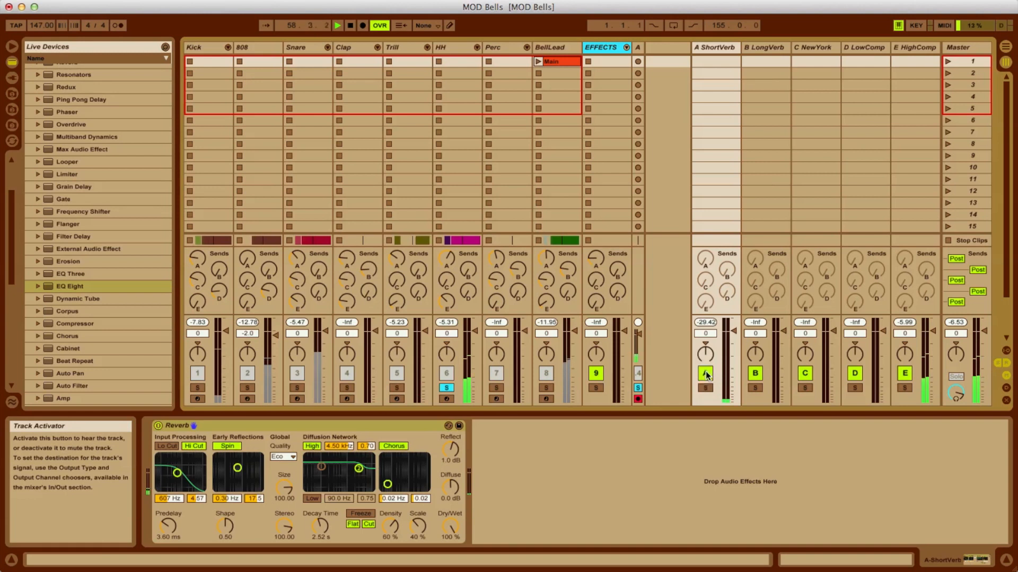
{"action": "left_click", "coordinate": [637, 388]}
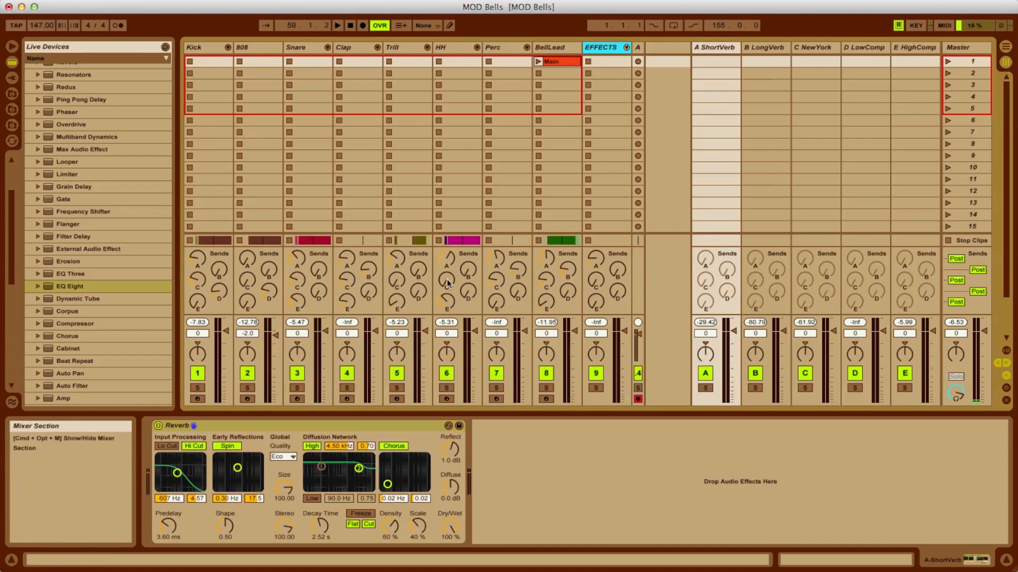
Step: Inspect the EQ Eight and Compressor settings on the E HighComp, D LowComp and C NewYork return tracks
{"action": "left_click", "coordinate": [907, 47]}
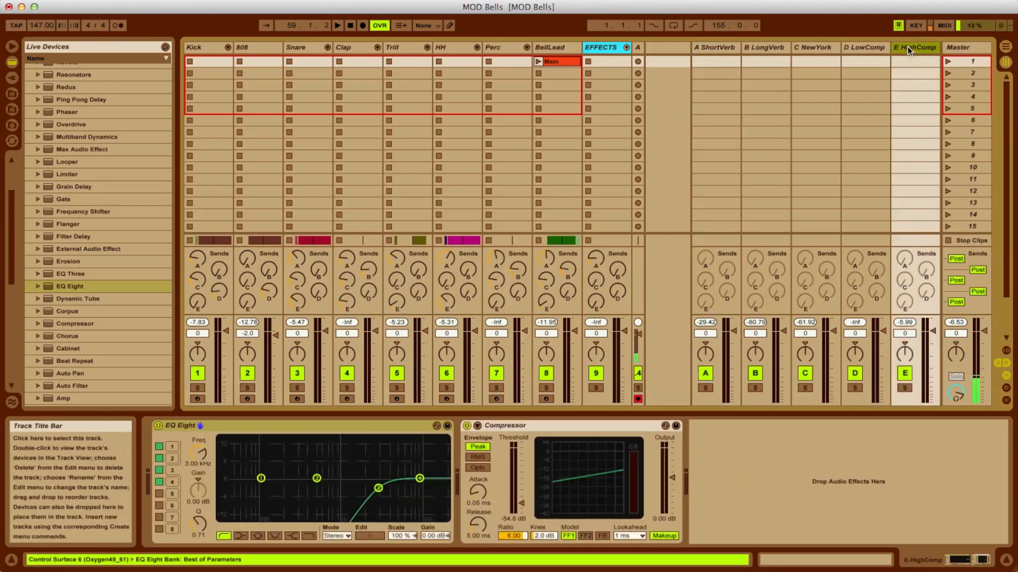
{"action": "left_click", "coordinate": [857, 46]}
{"action": "left_click", "coordinate": [820, 50]}
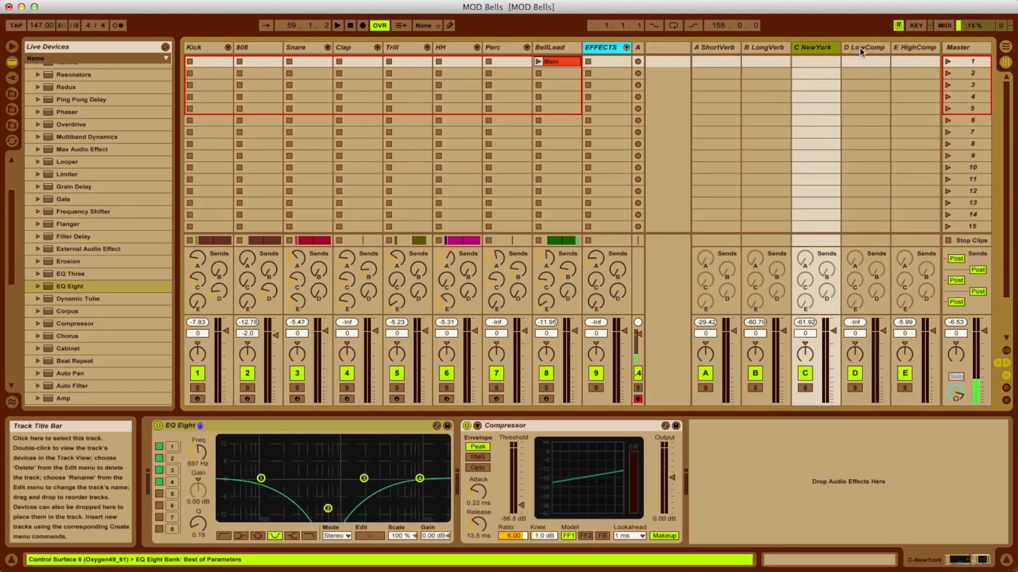
{"action": "left_click", "coordinate": [911, 45]}
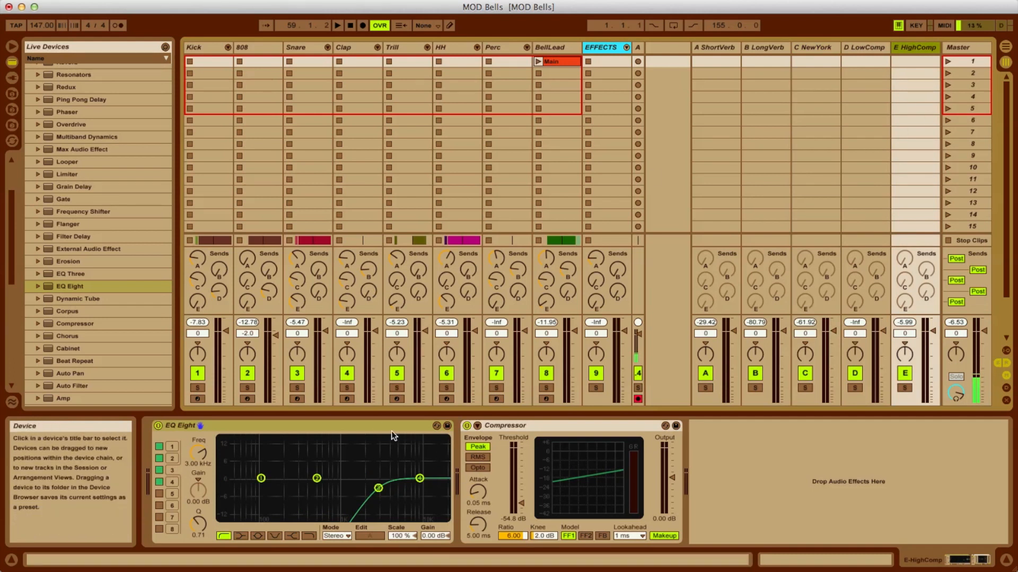
Step: Solo the HH track with 14 Audio, play from bar 49, and compare the hats with the E HighComp return off and on
{"action": "left_click", "coordinate": [451, 47]}
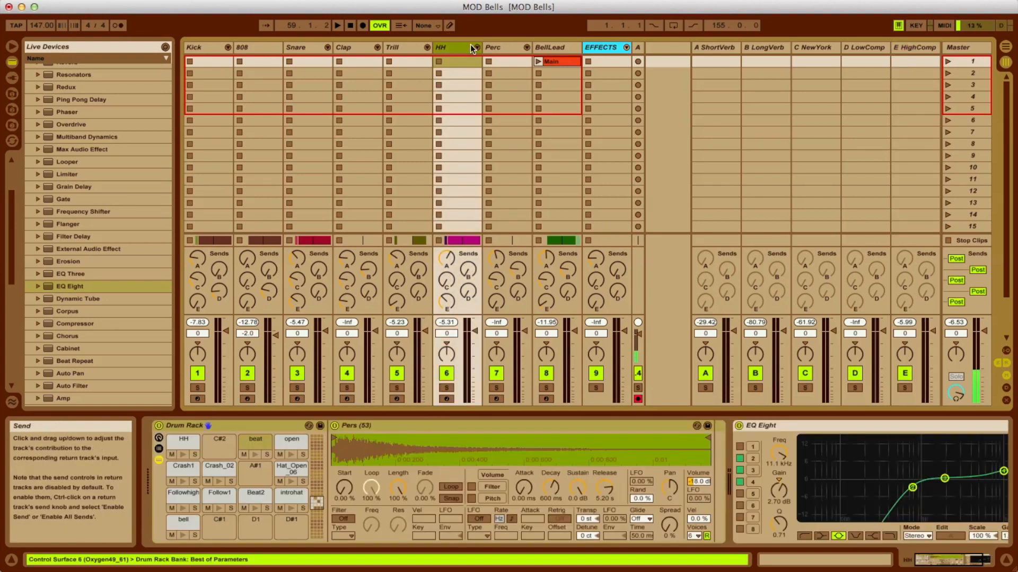
{"action": "left_click", "coordinate": [446, 388]}
{"action": "key", "text": "space"}
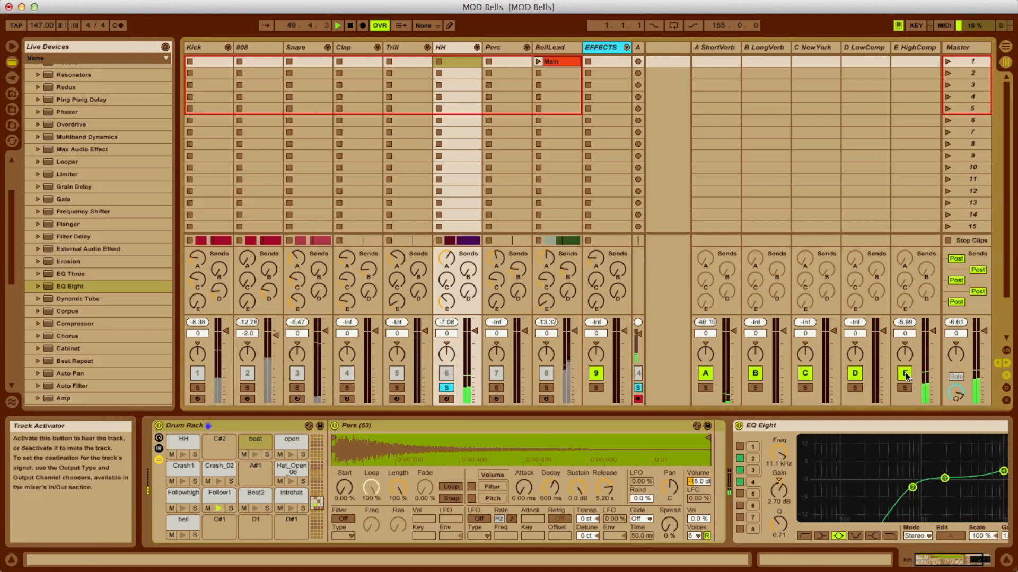
{"action": "left_click", "coordinate": [905, 374]}
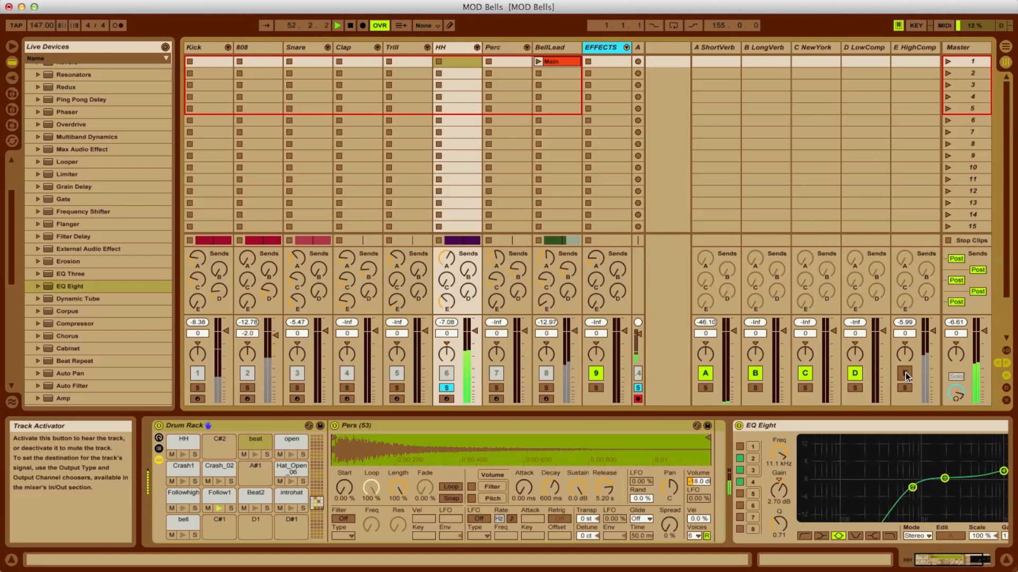
{"action": "left_click", "coordinate": [905, 373]}
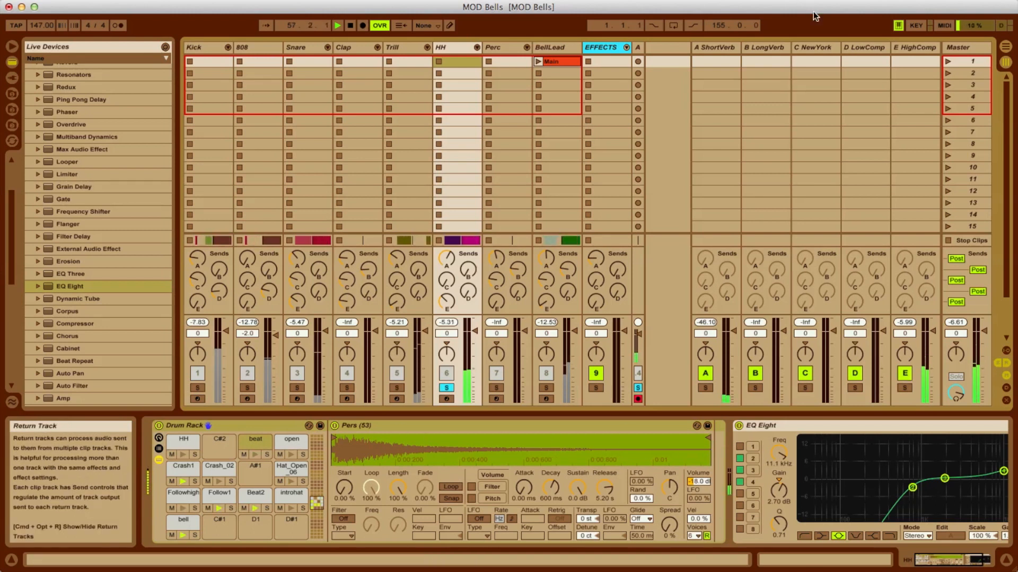
Step: Stop playback, recheck the E HighComp devices, and return to the HH track's devices with soloing turned off
{"action": "left_click", "coordinate": [923, 47]}
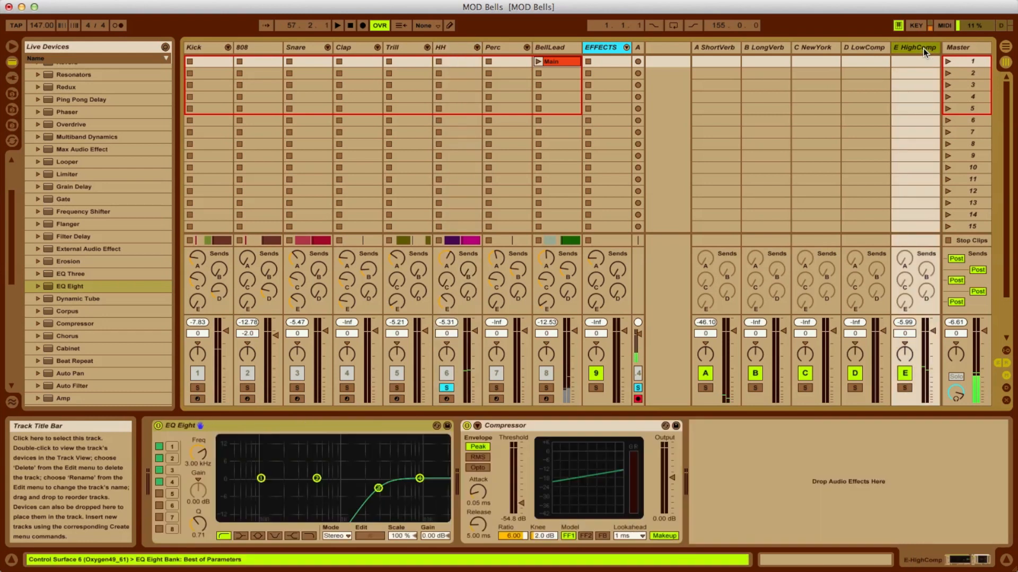
{"action": "left_click", "coordinate": [460, 48]}
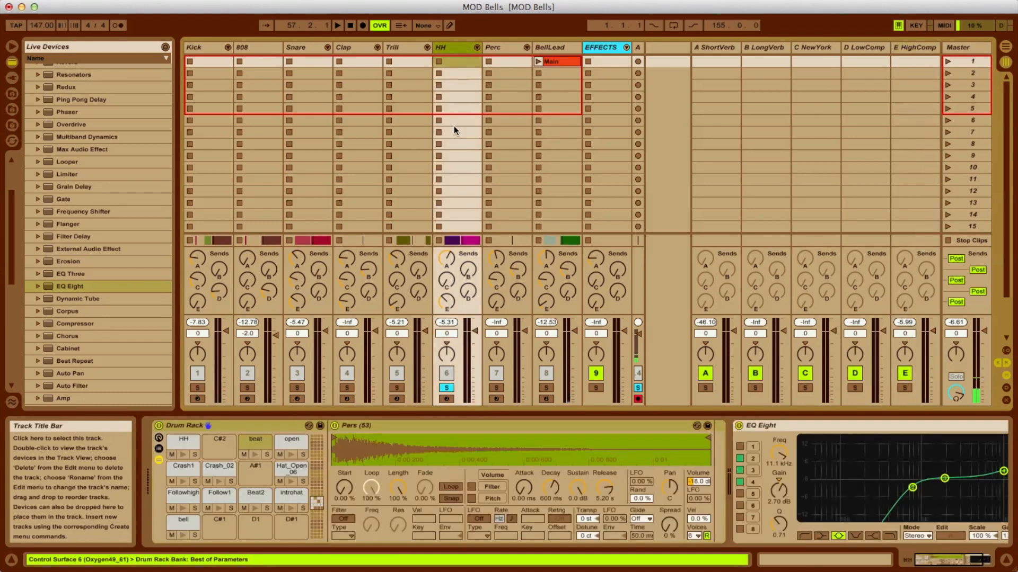
{"action": "left_click", "coordinate": [448, 389]}
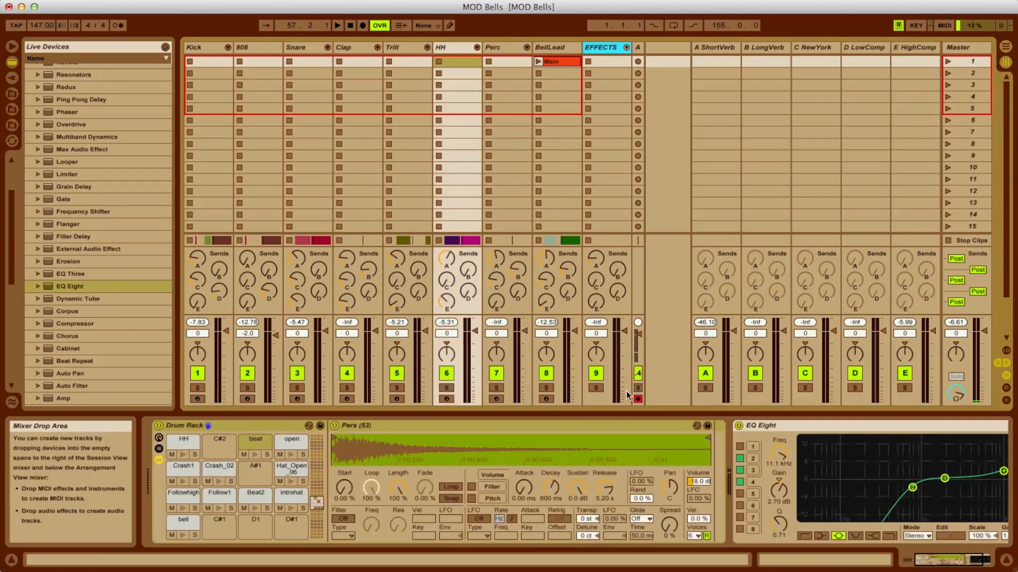
Step: Examine the samples and effects of the HH, beat, Crash_02, Hat_Open_06, open, Follow1 and Followhigh pads in the Drum Rack
{"action": "left_click", "coordinate": [181, 444]}
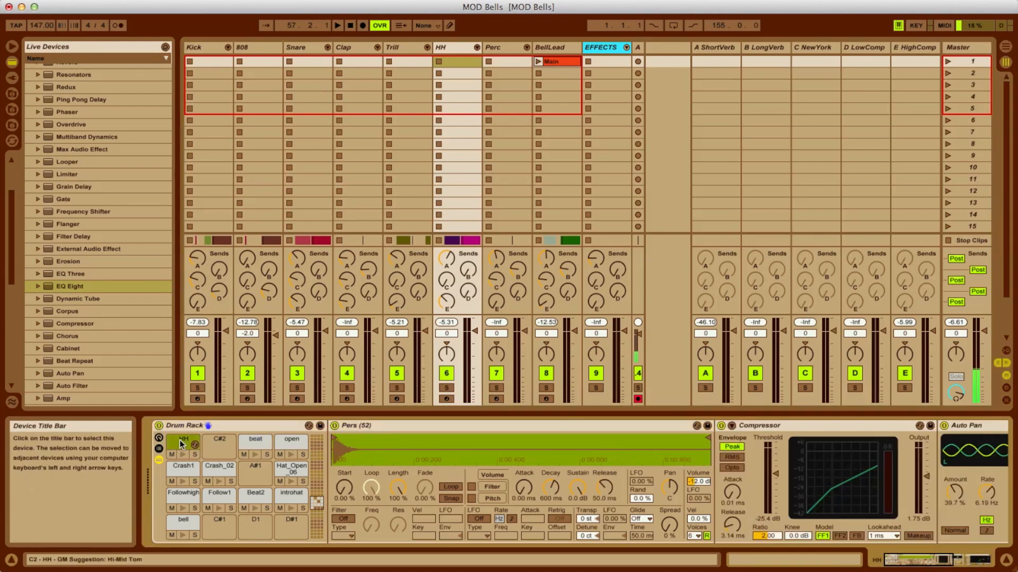
{"action": "left_click", "coordinate": [253, 443]}
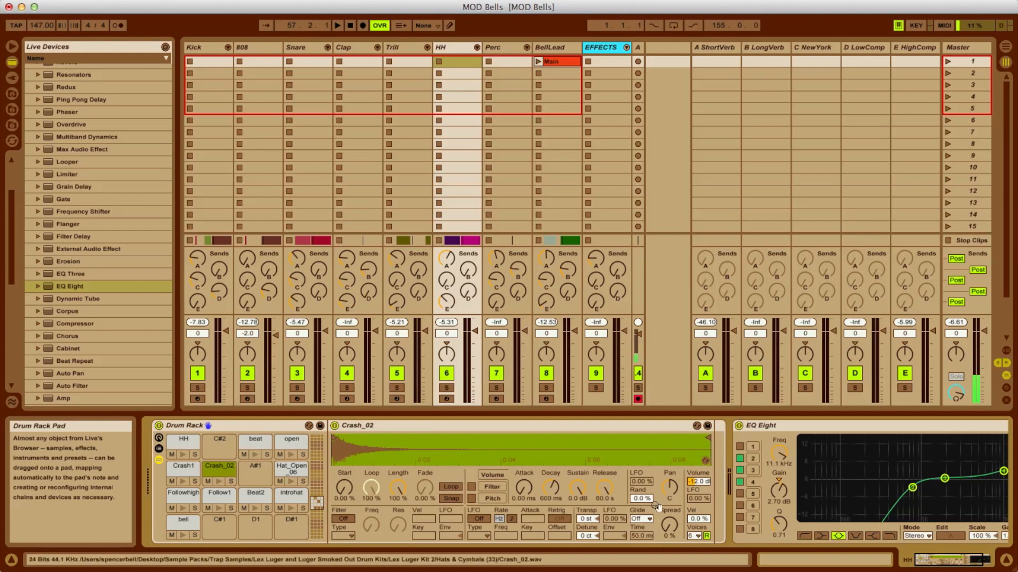
{"action": "left_click", "coordinate": [292, 468]}
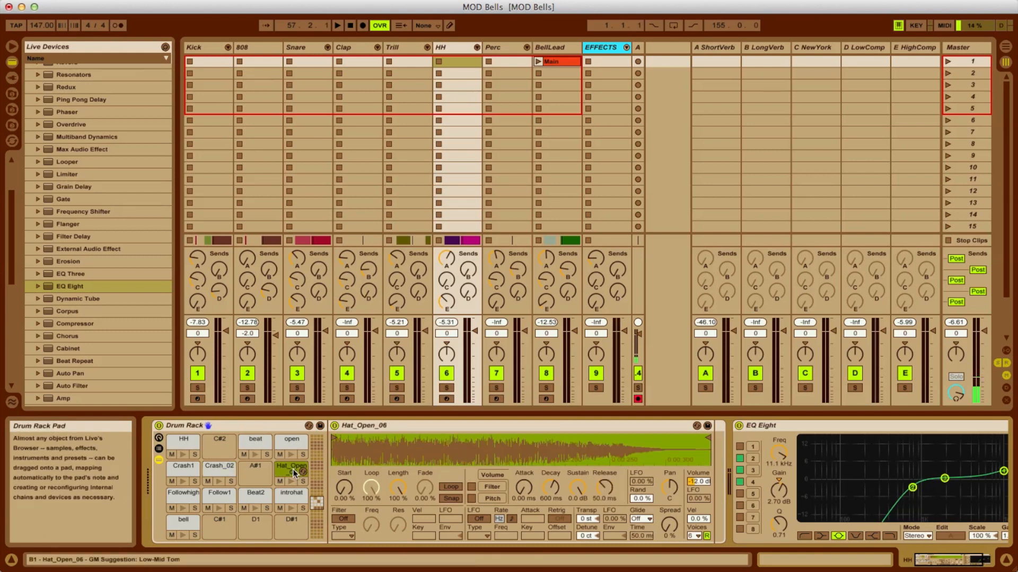
{"action": "left_click", "coordinate": [291, 440]}
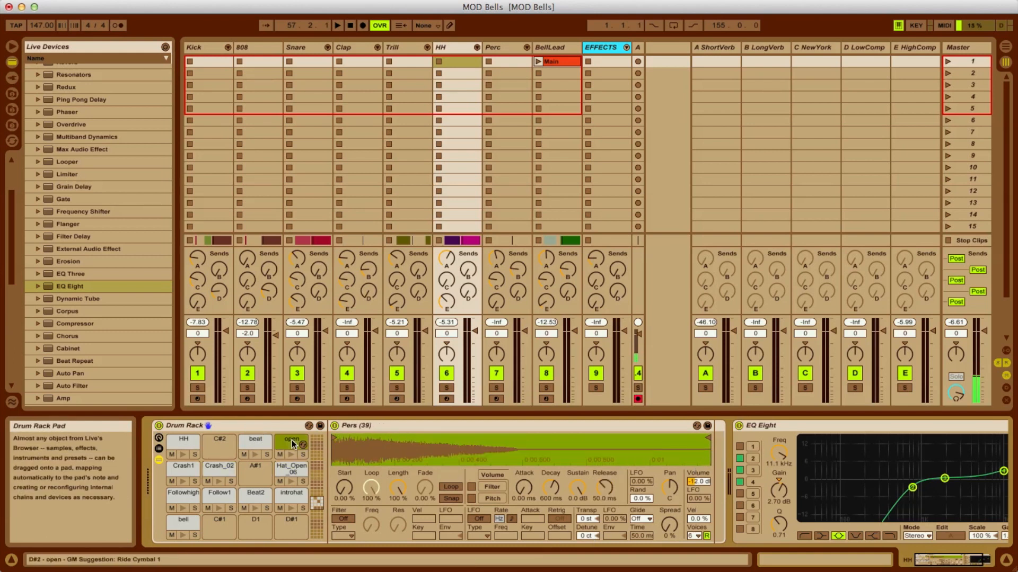
{"action": "left_click", "coordinate": [210, 498]}
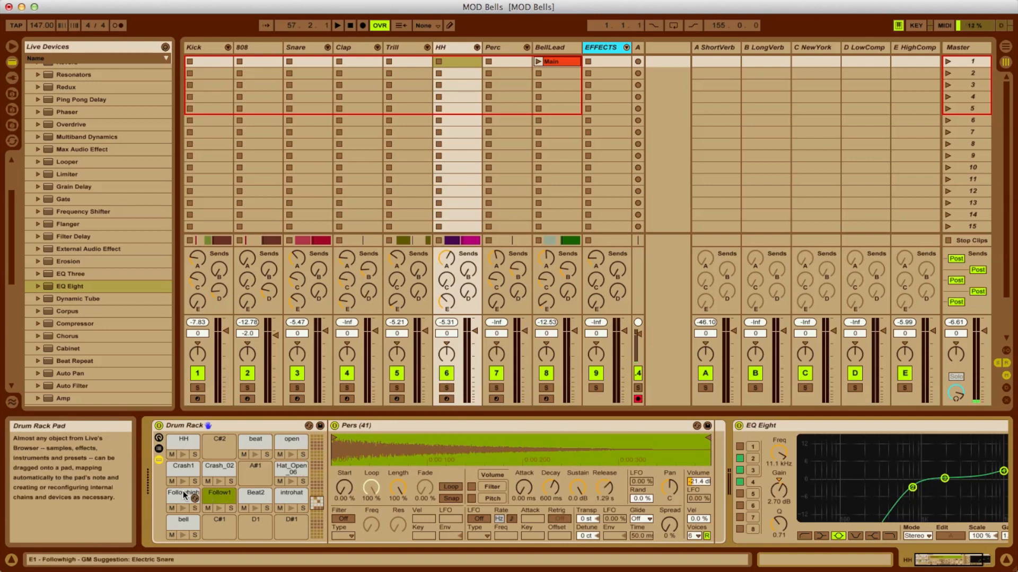
{"action": "left_click", "coordinate": [183, 494]}
{"action": "left_click", "coordinate": [175, 446]}
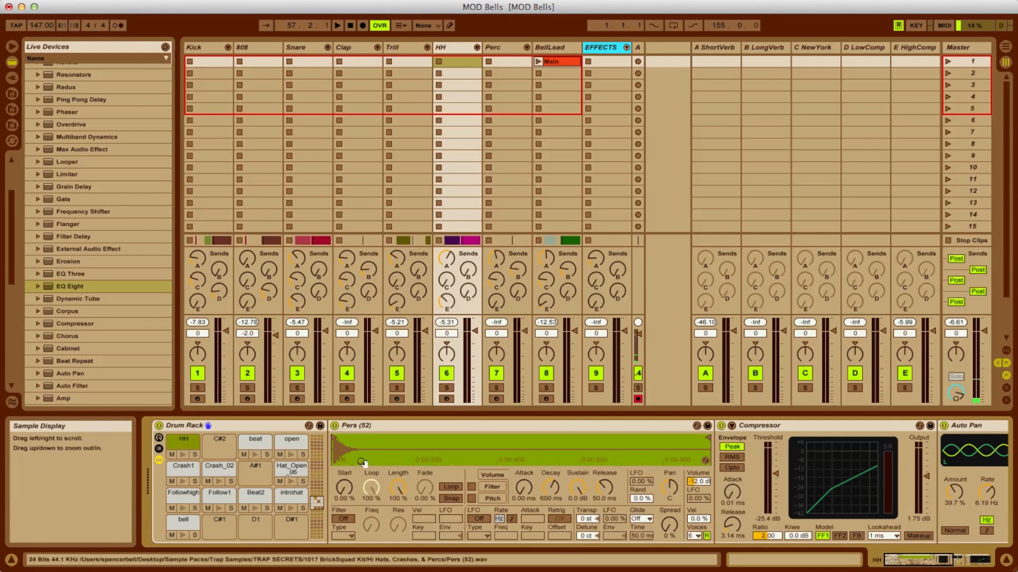
{"action": "scroll", "coordinate": [363, 462], "scroll_direction": "right", "scroll_amount": 3}
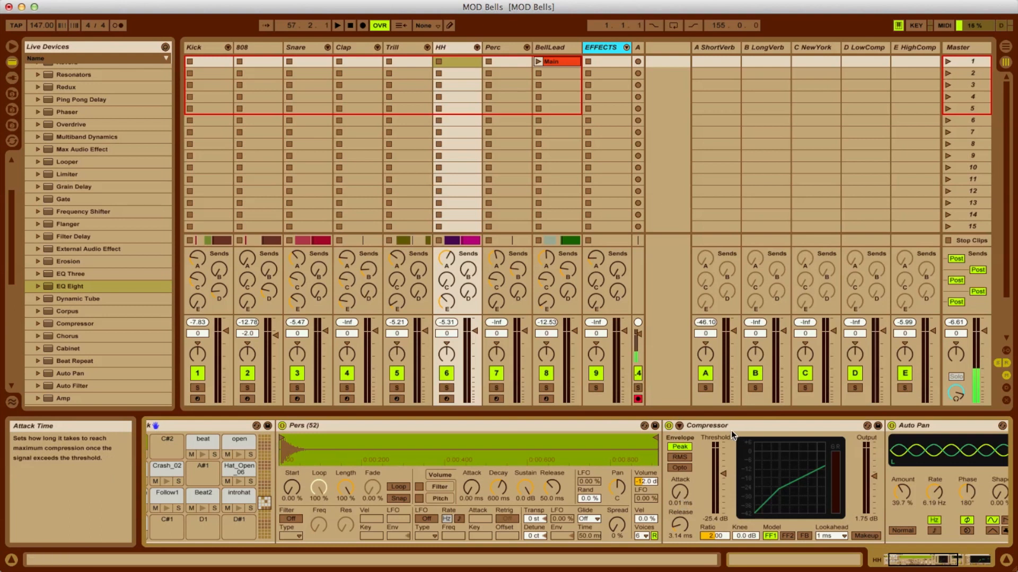
{"action": "scroll", "coordinate": [348, 480], "scroll_direction": "left", "scroll_amount": 3}
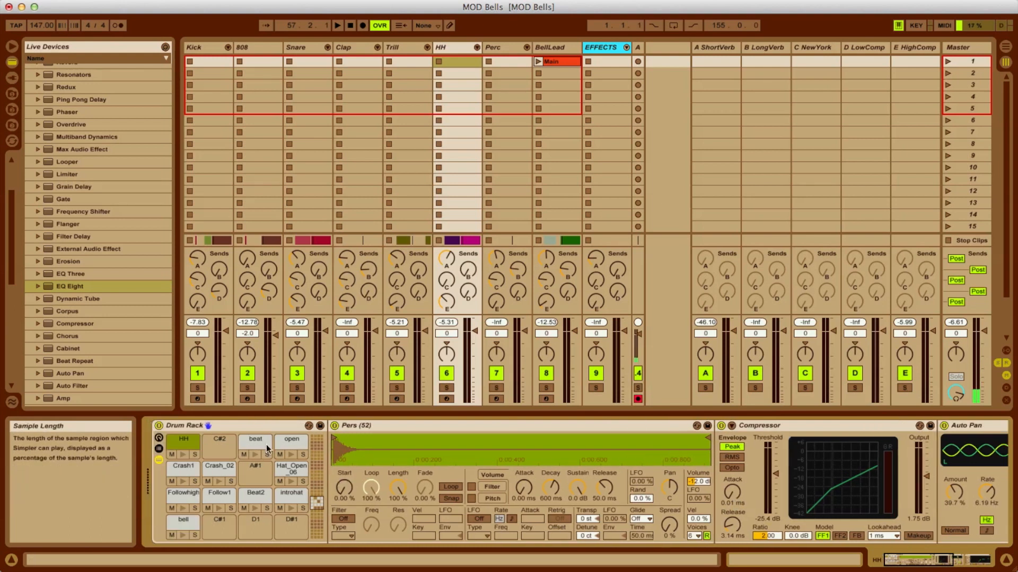
Step: Solo the HH and 14 Audio tracks plus the HH pad, and play the HH track's Interlude clip in the Arrangement
{"action": "left_click", "coordinate": [447, 387]}
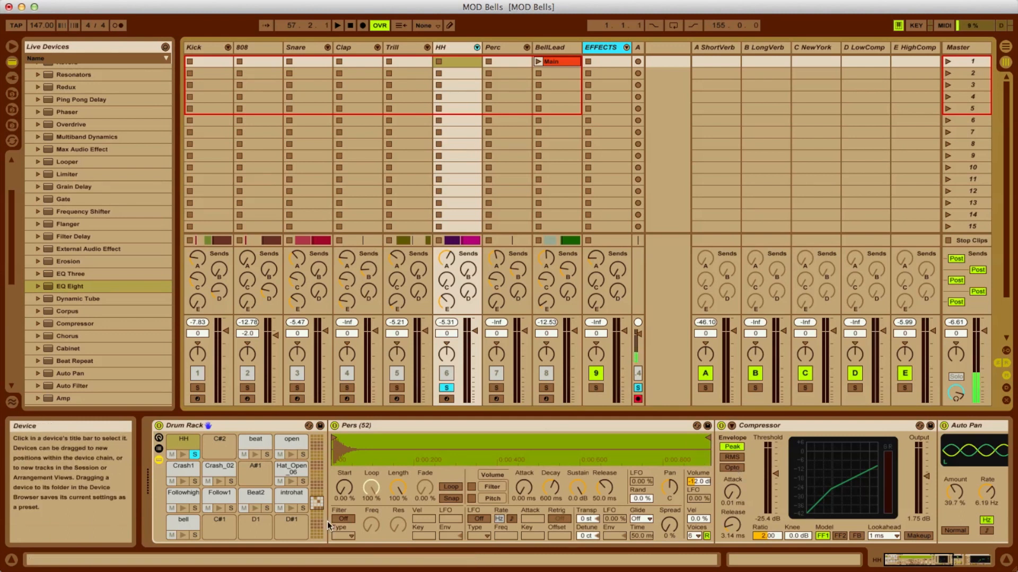
{"action": "key", "text": "Tab"}
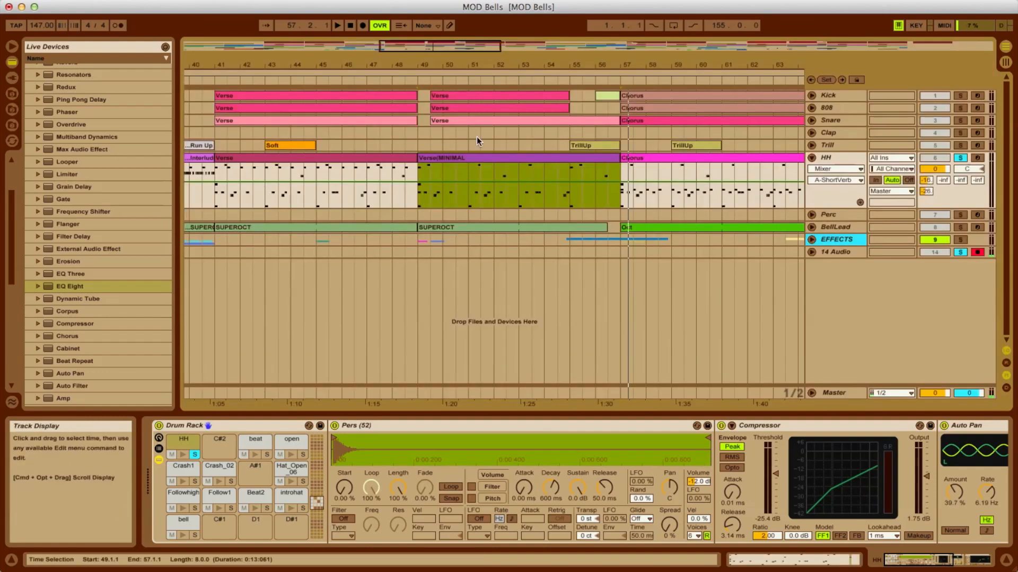
{"action": "scroll", "coordinate": [415, 203], "scroll_direction": "left", "scroll_amount": 5}
{"action": "left_click", "coordinate": [377, 158]}
{"action": "key", "text": "space"}
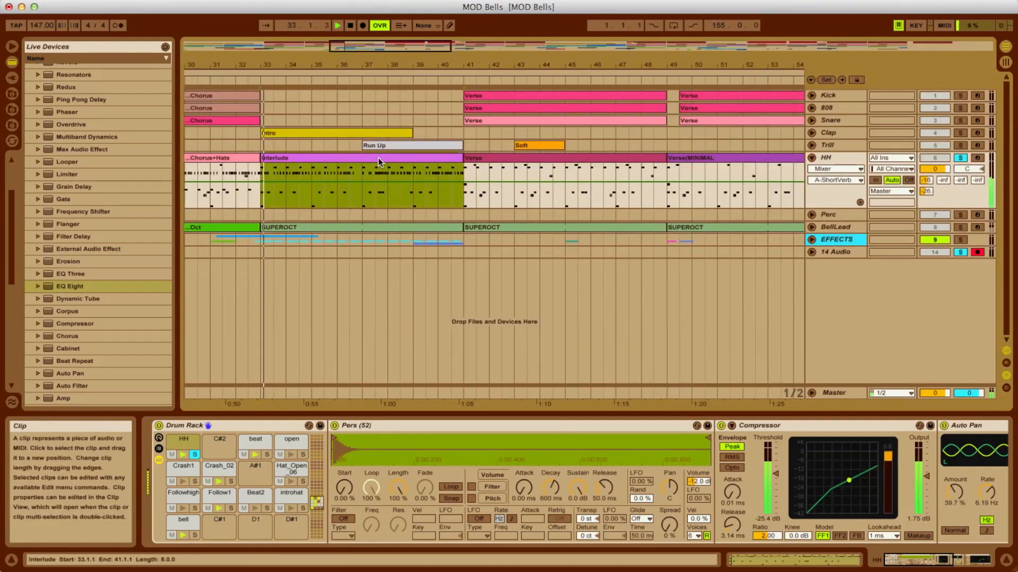
Step: Bypass and re-enable the HH pad's Compressor during playback to compare the sound, and examine its transfer curve
{"action": "left_click", "coordinate": [722, 427]}
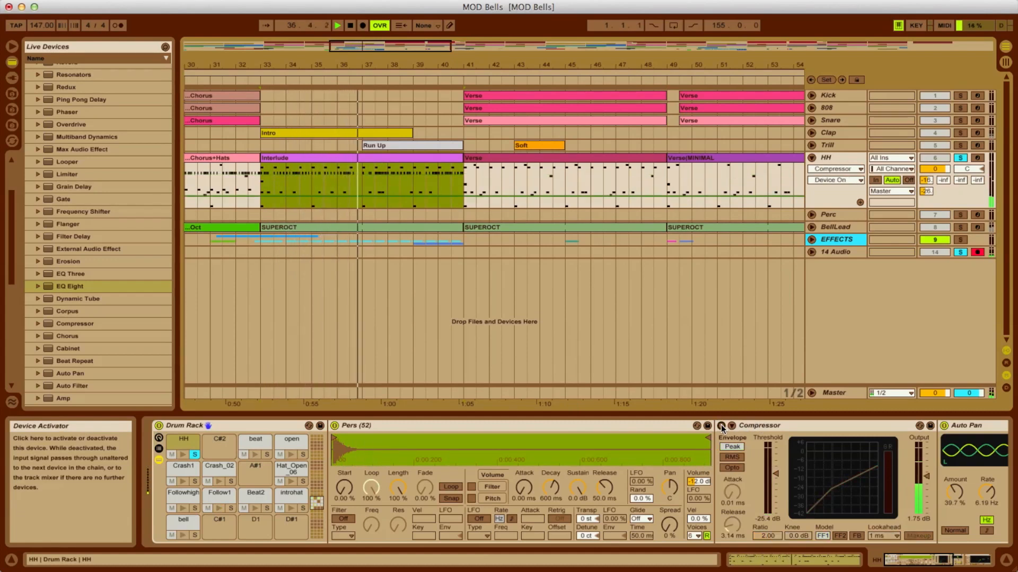
{"action": "left_click", "coordinate": [722, 427]}
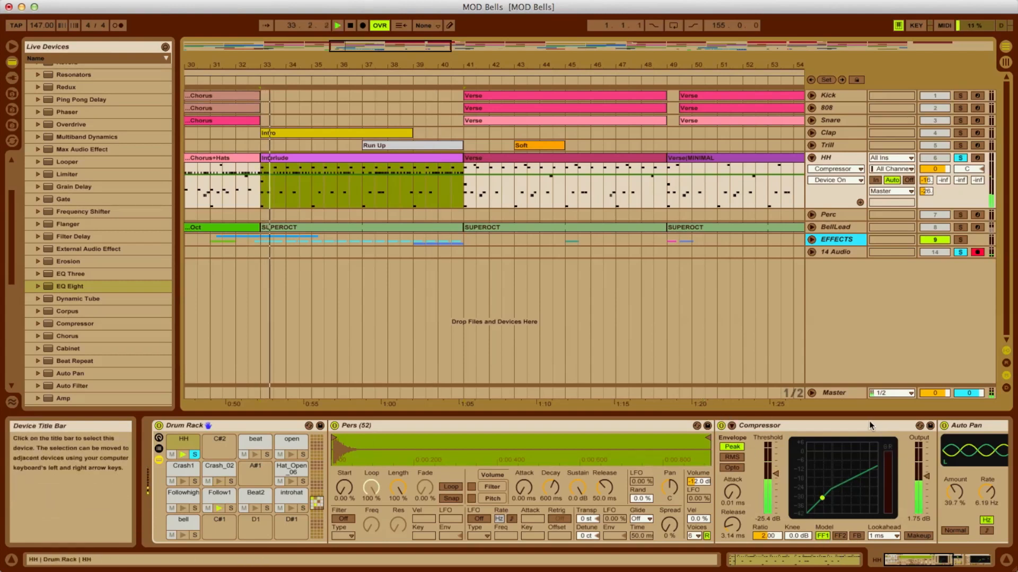
{"action": "left_click", "coordinate": [746, 501]}
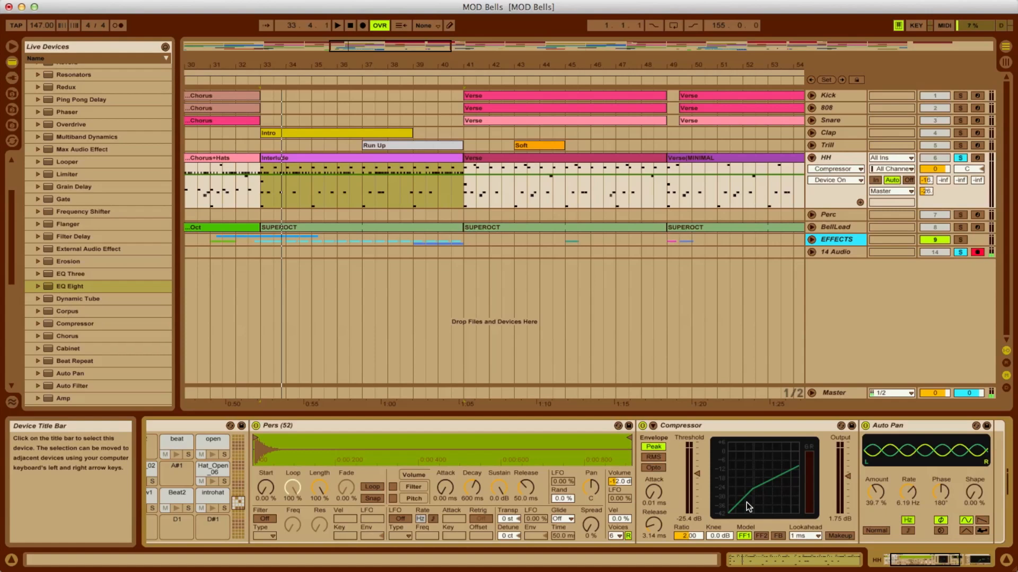
Step: Play the soloed hat with the HH pad's Auto Pan in view and compare its tempo-synced LFO rate with the Hz rate
{"action": "left_click", "coordinate": [904, 427]}
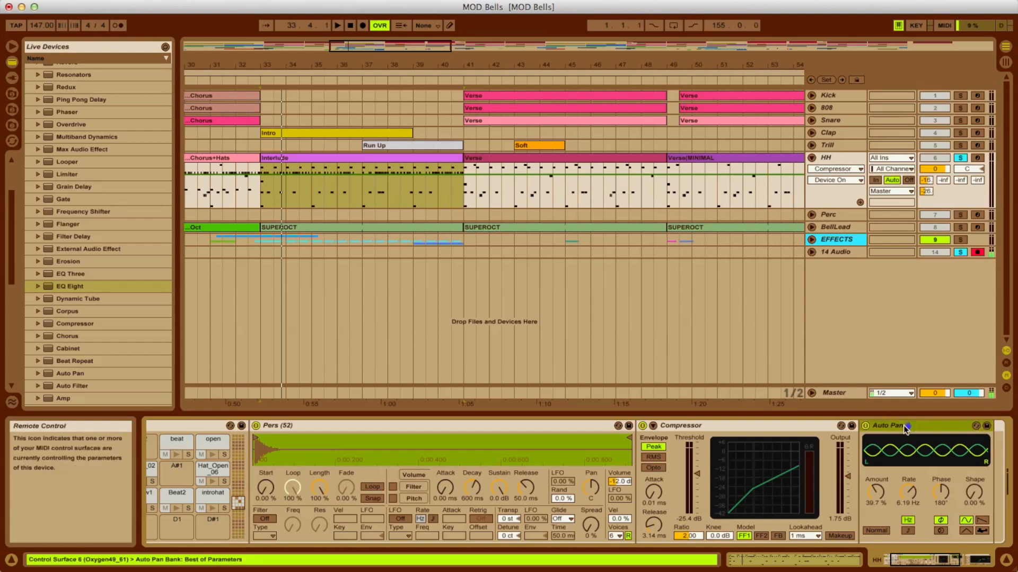
{"action": "scroll", "coordinate": [797, 469], "scroll_direction": "right", "scroll_amount": 5}
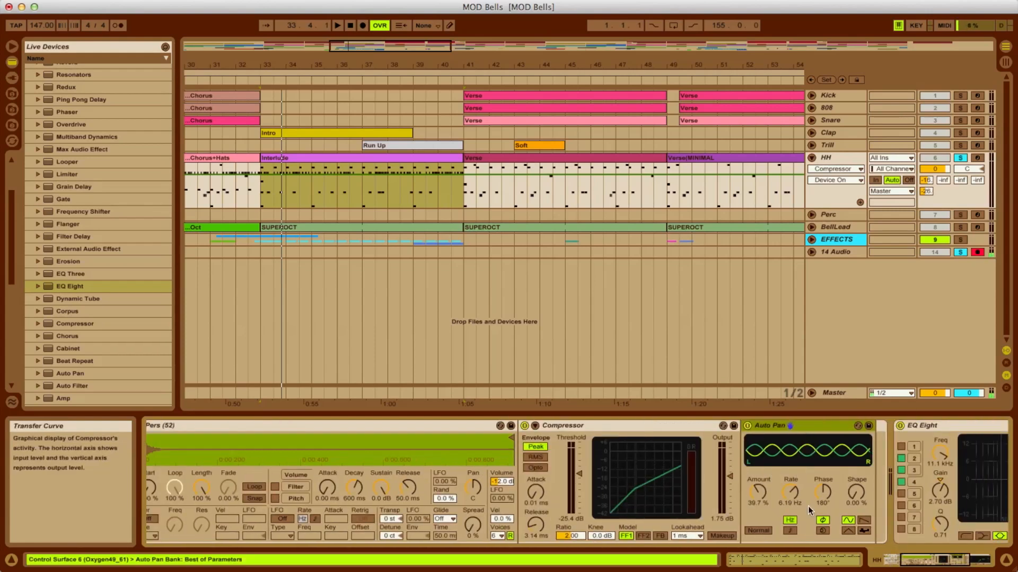
{"action": "key", "text": "space"}
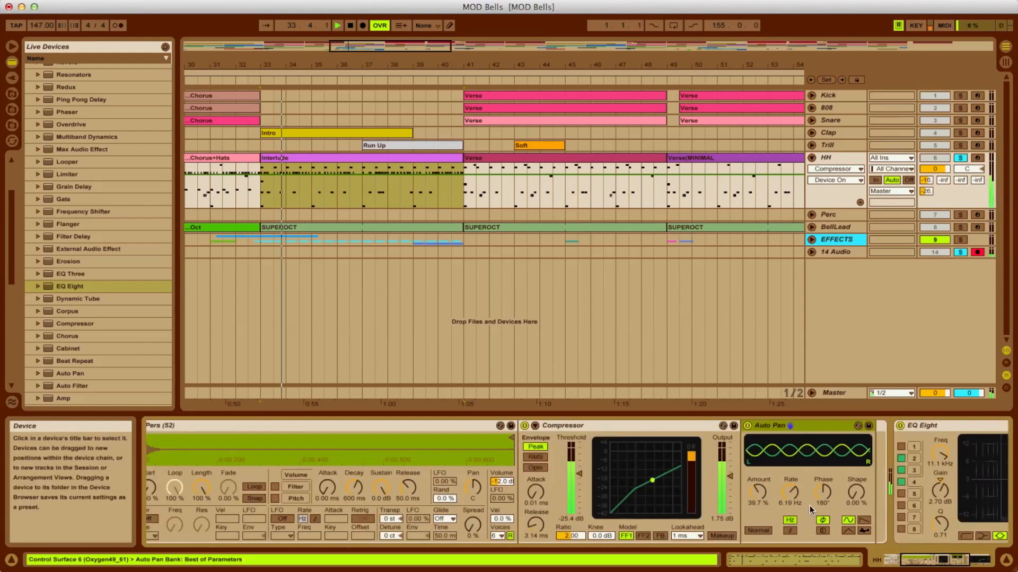
{"action": "key", "text": "space"}
{"action": "left_click", "coordinate": [790, 531]}
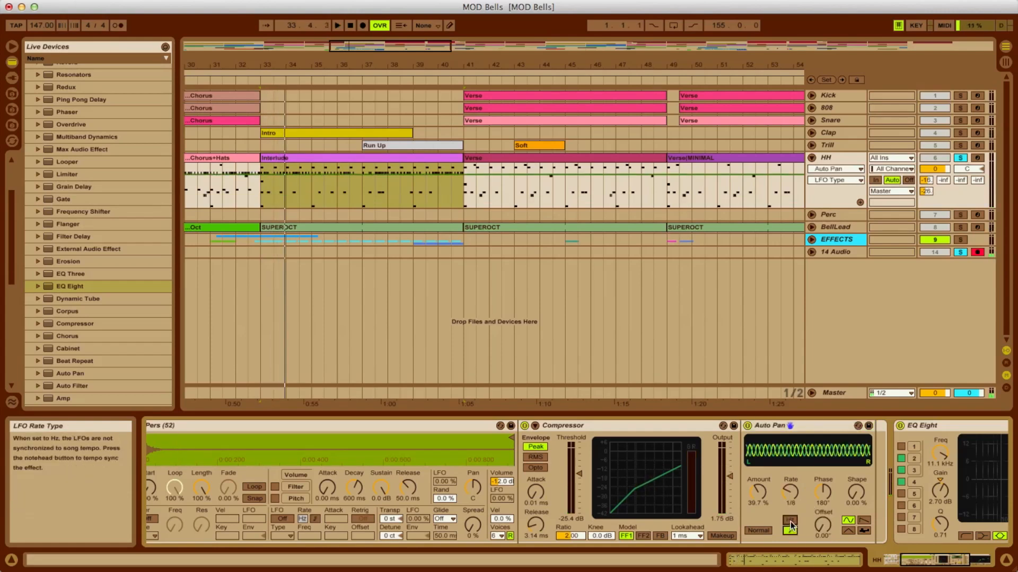
{"action": "left_click", "coordinate": [790, 521]}
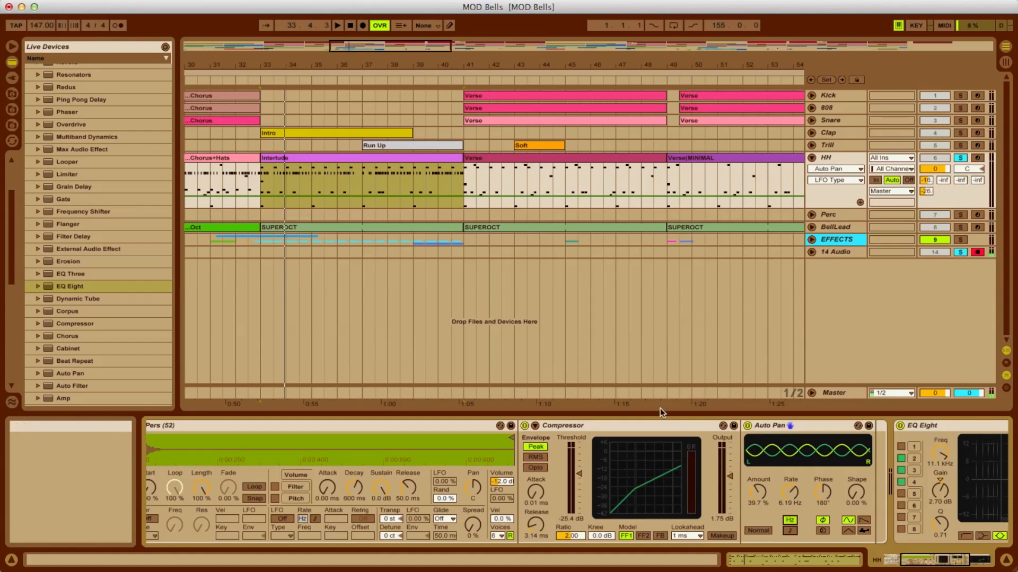
Step: Play the HH track's Interlude clip and look over the HH clips in the Arrangement from Chorus+Hats to the next Chorus
{"action": "key", "text": "space"}
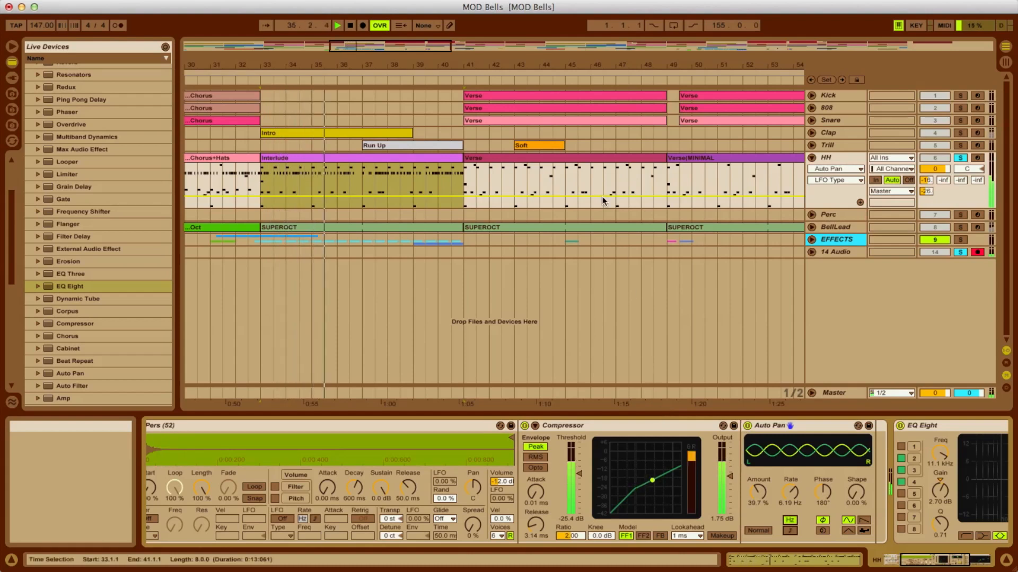
{"action": "scroll", "coordinate": [583, 292], "scroll_direction": "right", "scroll_amount": 10}
{"action": "scroll", "coordinate": [603, 201], "scroll_direction": "left", "scroll_amount": 15}
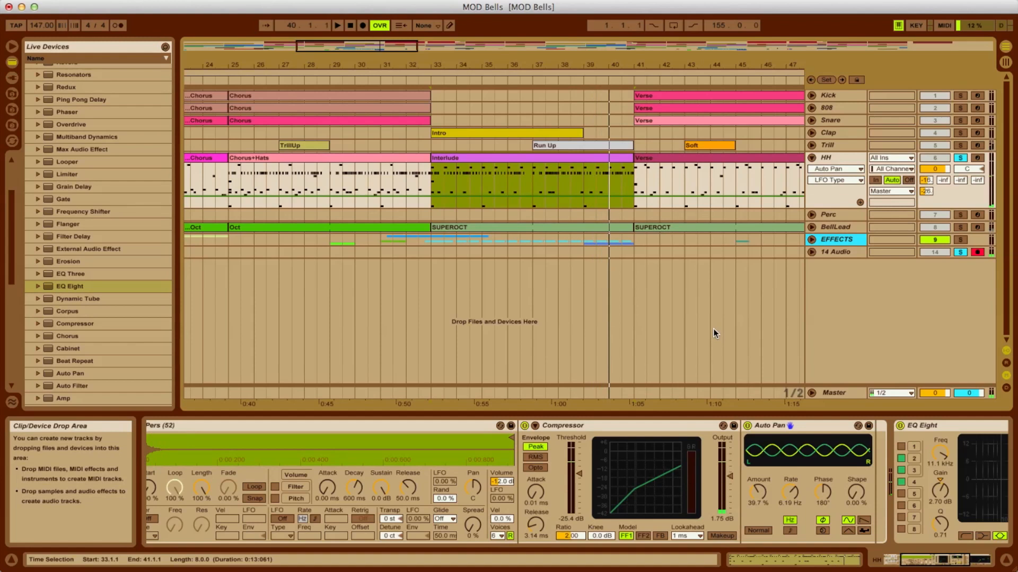
{"action": "scroll", "coordinate": [713, 329], "scroll_direction": "right", "scroll_amount": 1}
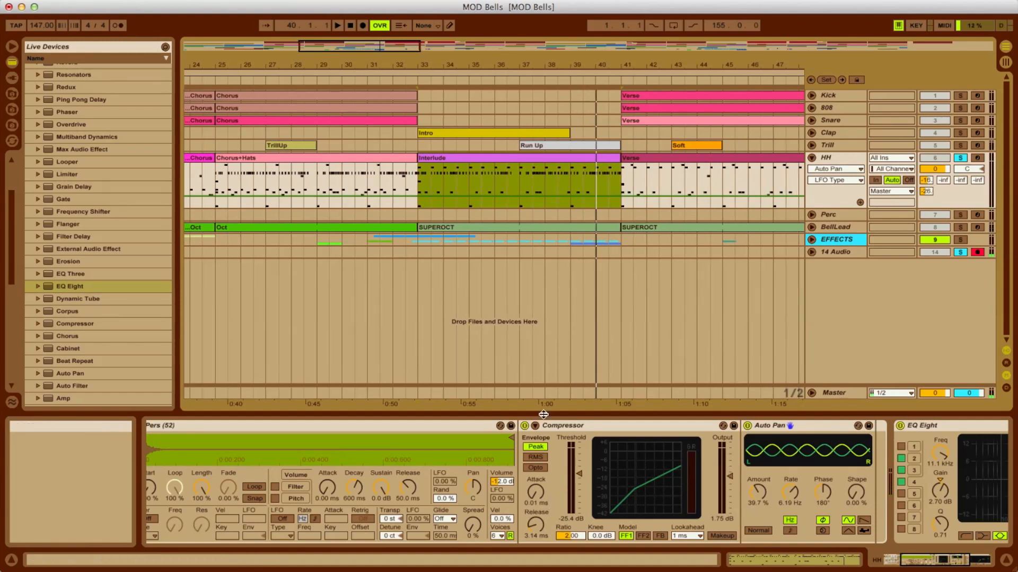
{"action": "scroll", "coordinate": [559, 323], "scroll_direction": "right", "scroll_amount": 20}
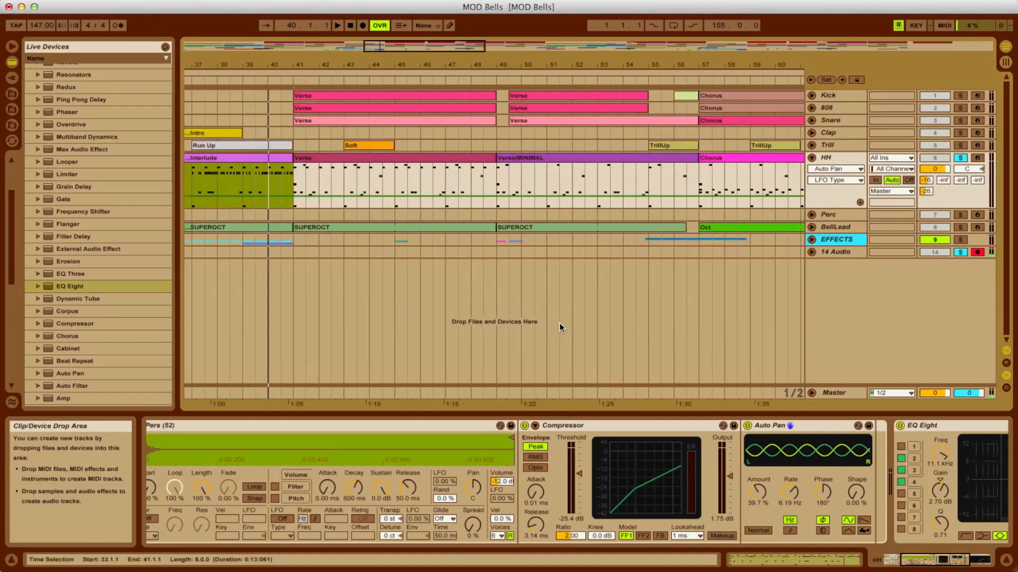
{"action": "scroll", "coordinate": [558, 322], "scroll_direction": "right", "scroll_amount": 8}
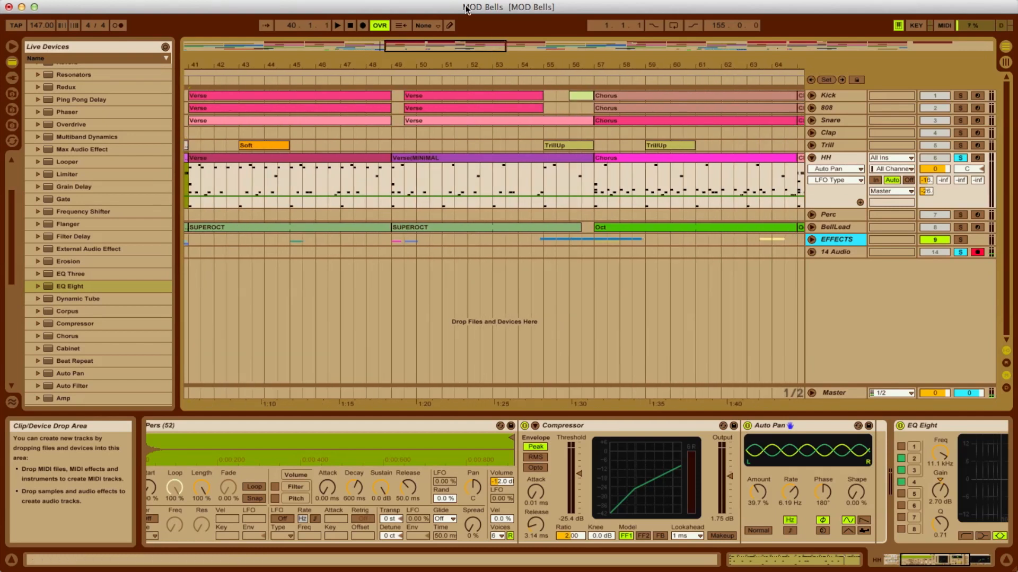
Step: Turn off soloing on the HH and 14 Audio tracks and fold the HH track
{"action": "left_click_drag", "start_coordinate": [454, 45], "coordinate": [455, 28]}
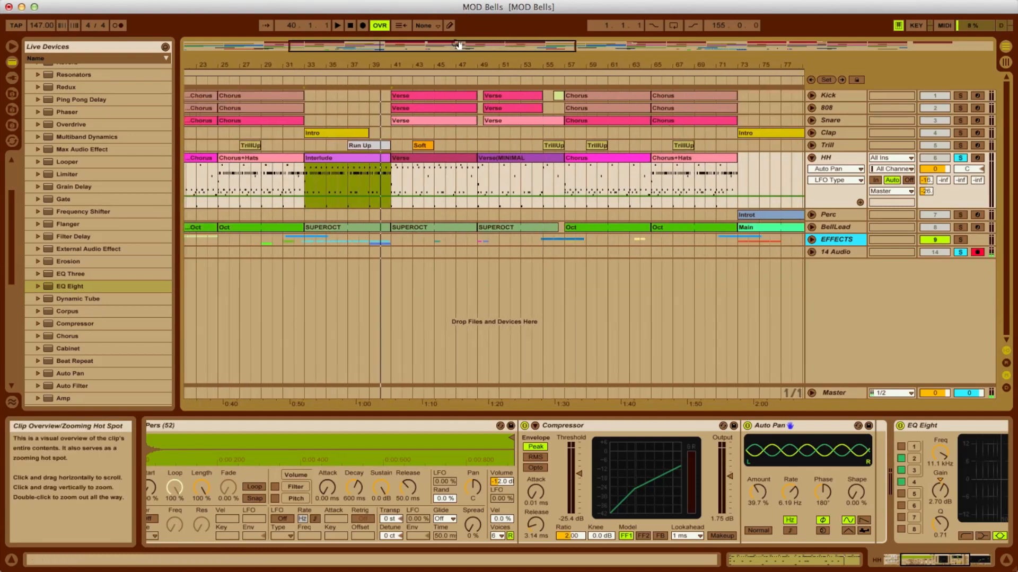
{"action": "left_click", "coordinate": [961, 159]}
{"action": "left_click", "coordinate": [812, 158]}
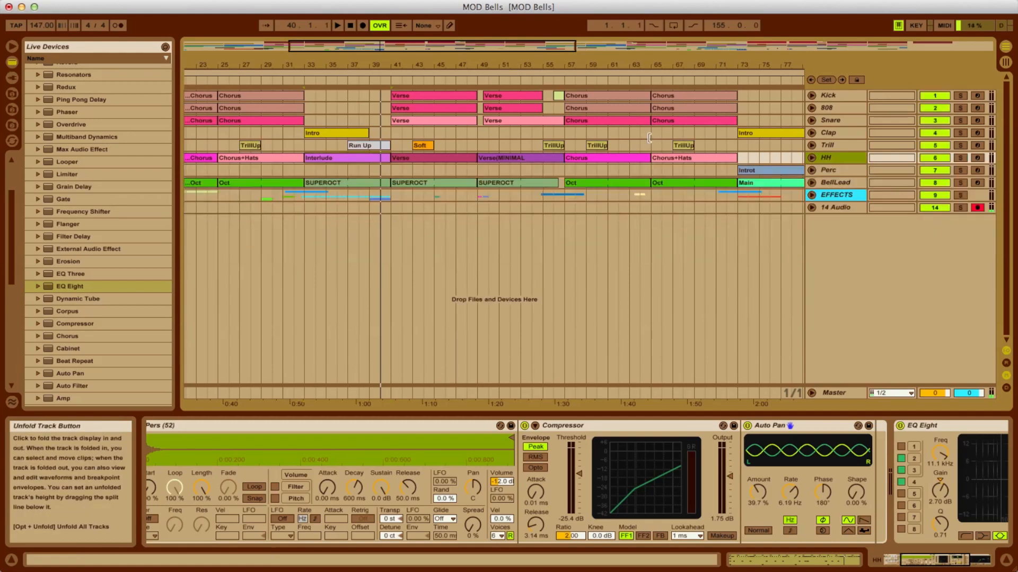
Step: Examine the 808 track's sampler device and show its sample waveform, with the Verse at bar 41 as the playback point
{"action": "left_click", "coordinate": [826, 96]}
{"action": "left_click", "coordinate": [829, 110]}
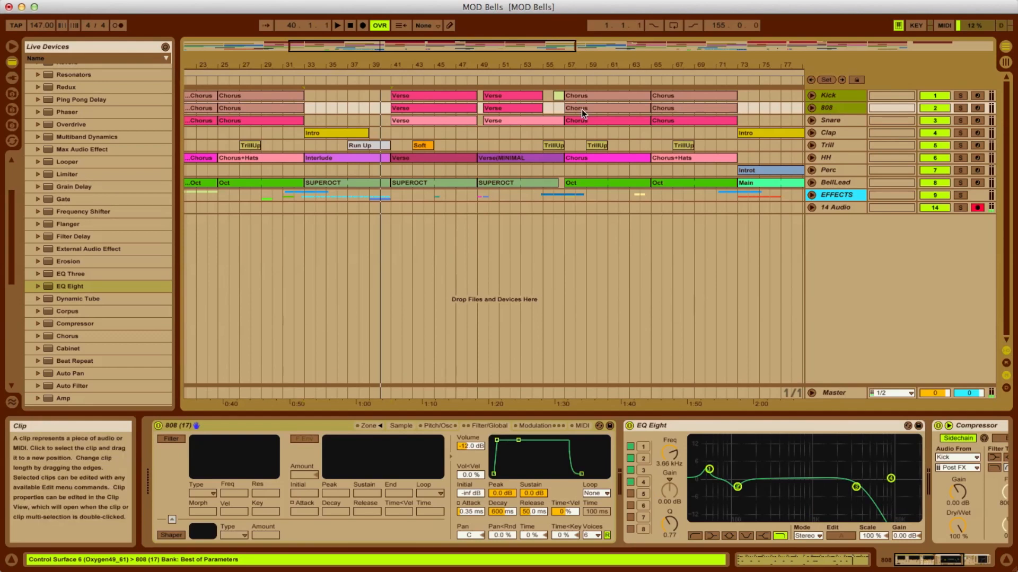
{"action": "left_click_drag", "start_coordinate": [386, 47], "coordinate": [386, 297]}
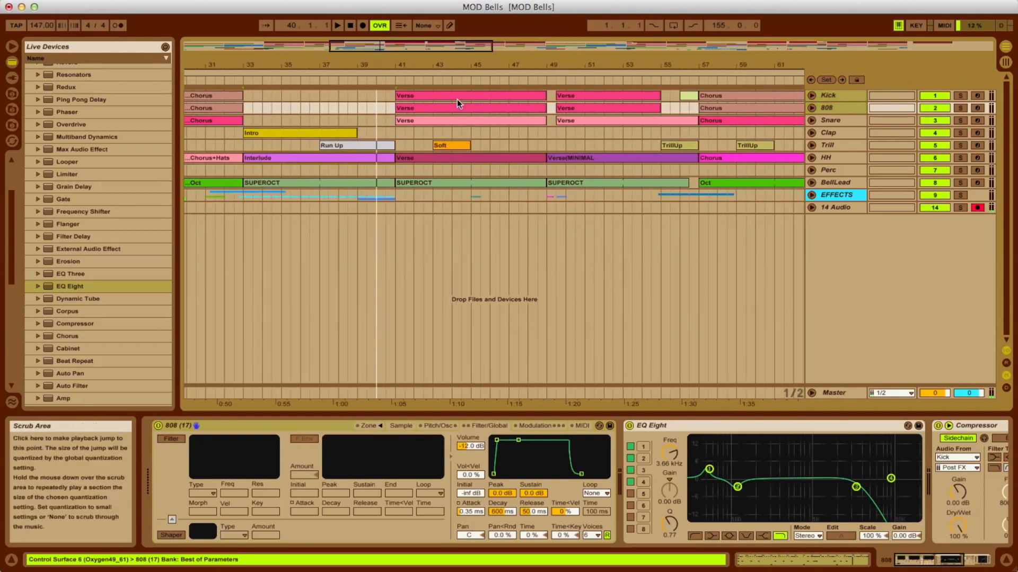
{"action": "left_click", "coordinate": [424, 104]}
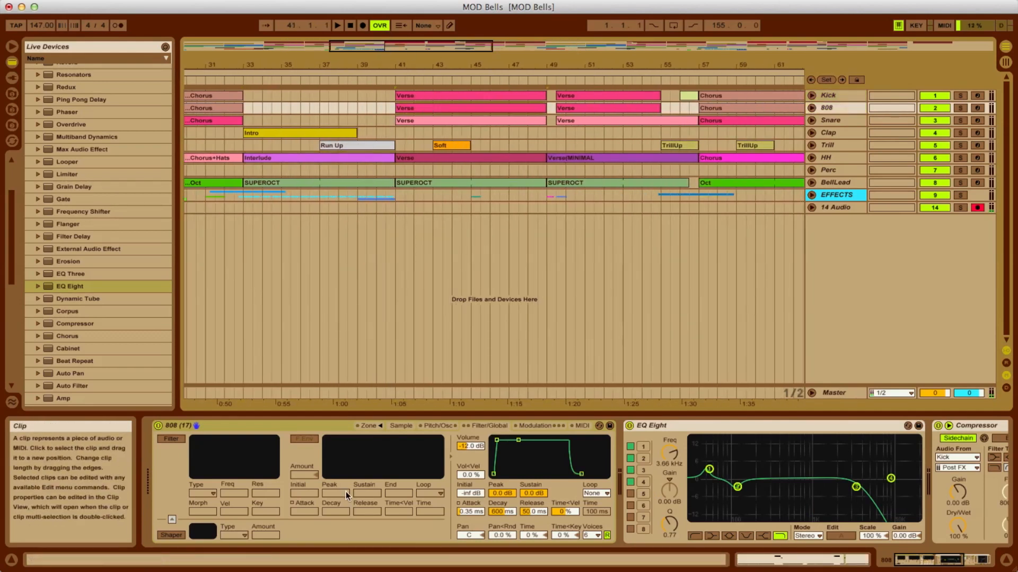
{"action": "left_click", "coordinate": [401, 426]}
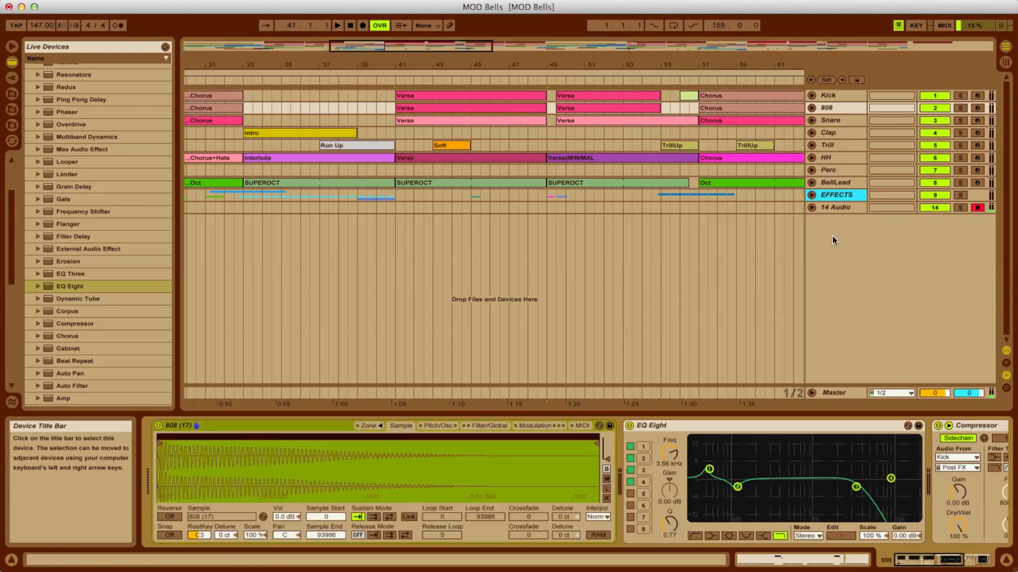
Step: Solo the 14 Audio and 808 tracks, play the 808's Verse clip, and examine band 1 of its EQ Eight
{"action": "left_click", "coordinate": [962, 207]}
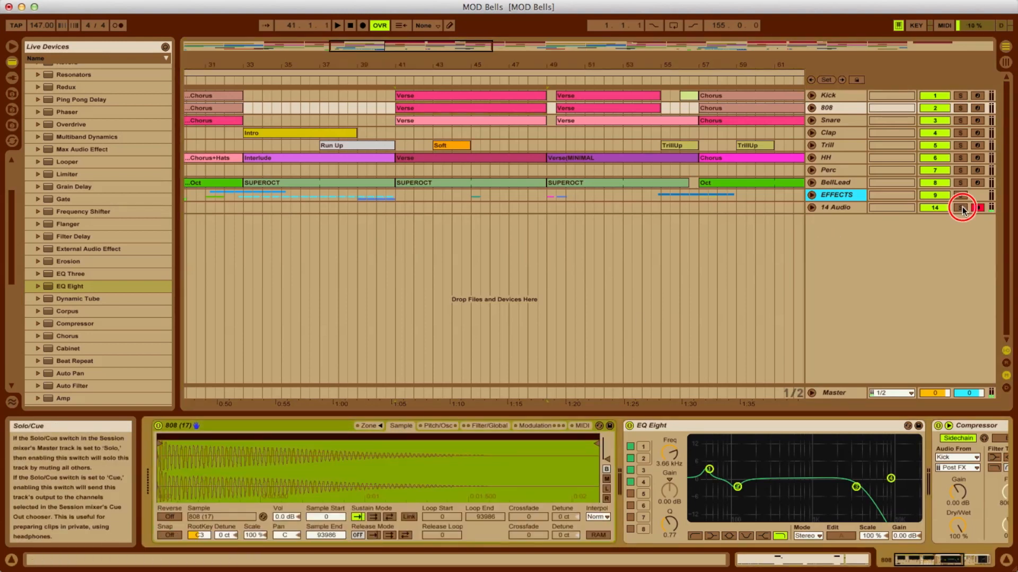
{"action": "left_click", "coordinate": [960, 109]}
{"action": "key", "text": "space"}
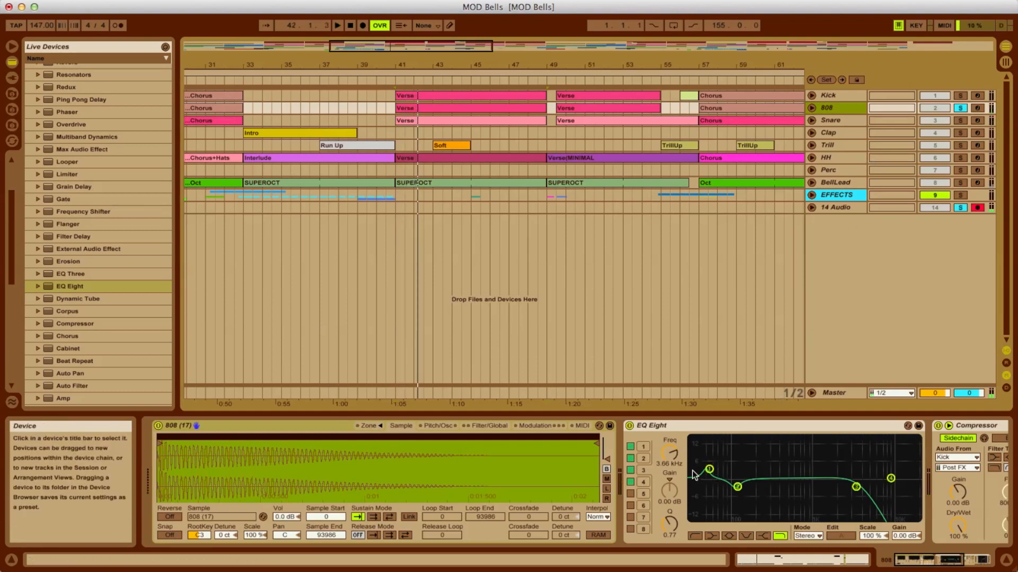
{"action": "scroll", "coordinate": [636, 482], "scroll_direction": "right", "scroll_amount": 2}
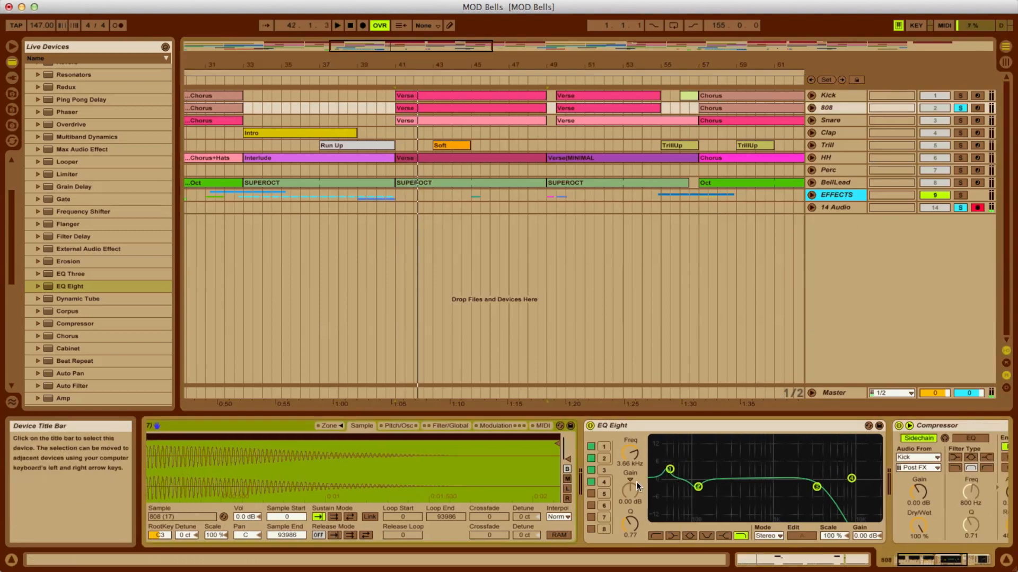
{"action": "left_click", "coordinate": [669, 470]}
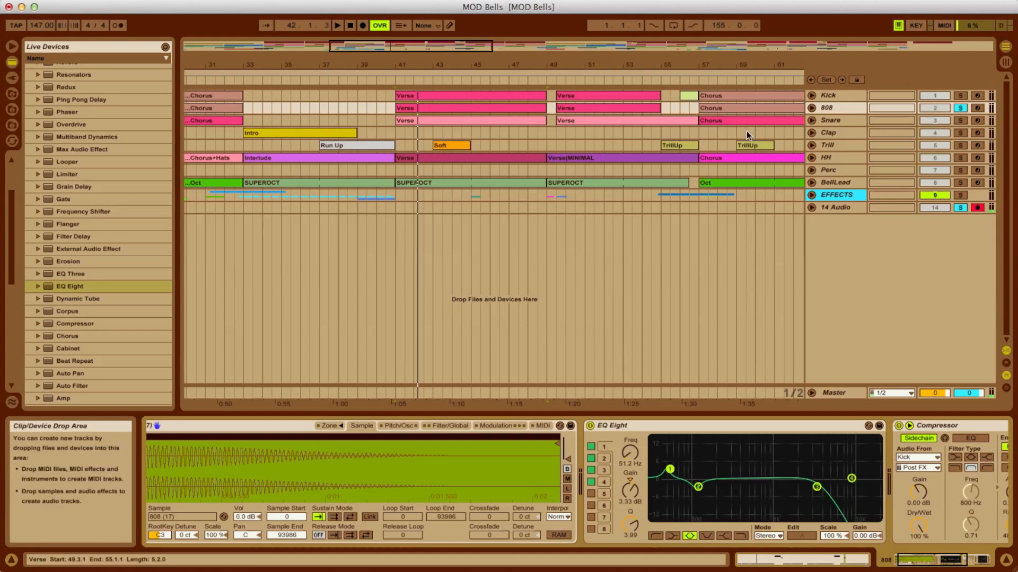
Step: Solo the Kick track in place of the 808 and play its Verse clip from bar 41
{"action": "left_click", "coordinate": [835, 95]}
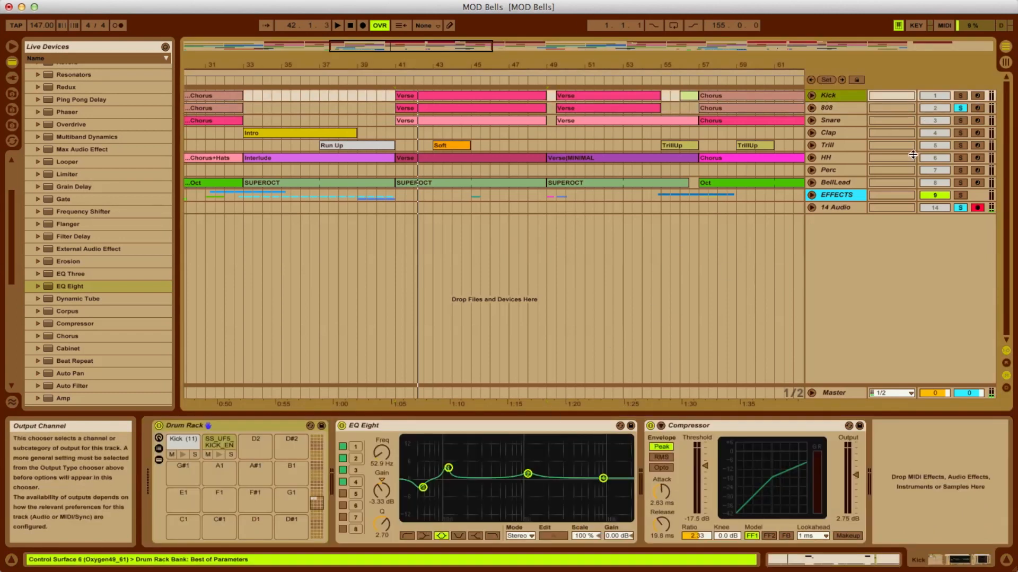
{"action": "left_click", "coordinate": [958, 97]}
{"action": "key", "text": "space"}
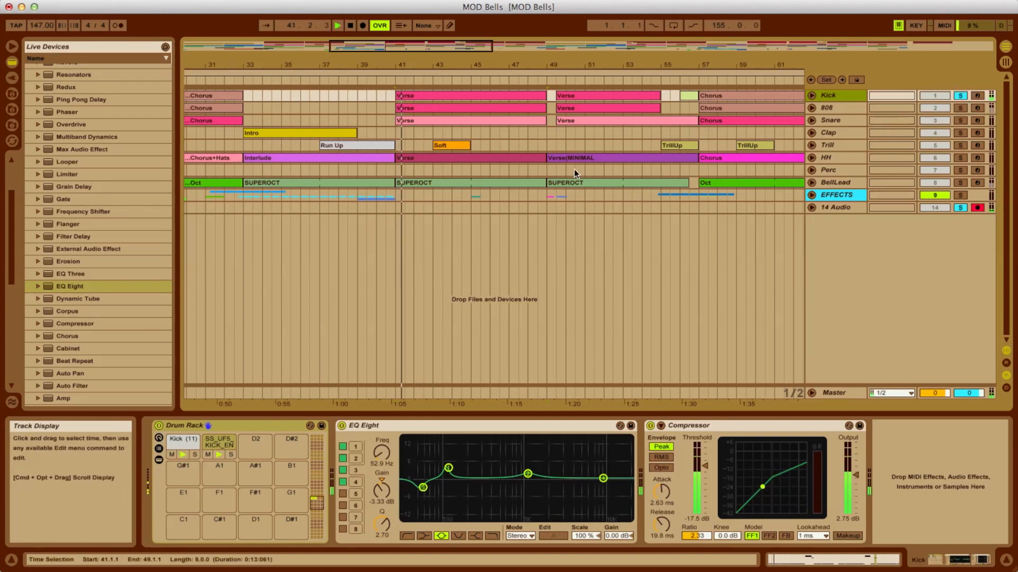
{"action": "key", "text": "space"}
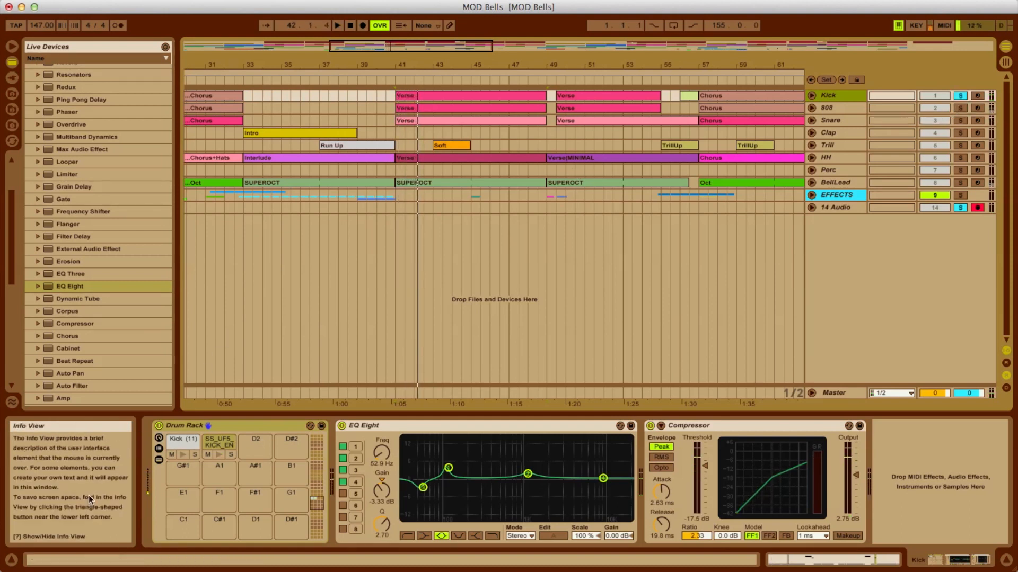
Step: Preview the Kick (11) and SS_UF5_KICK_ENH-01 pads in the Drum Rack and examine the samples behind them
{"action": "left_click", "coordinate": [181, 453]}
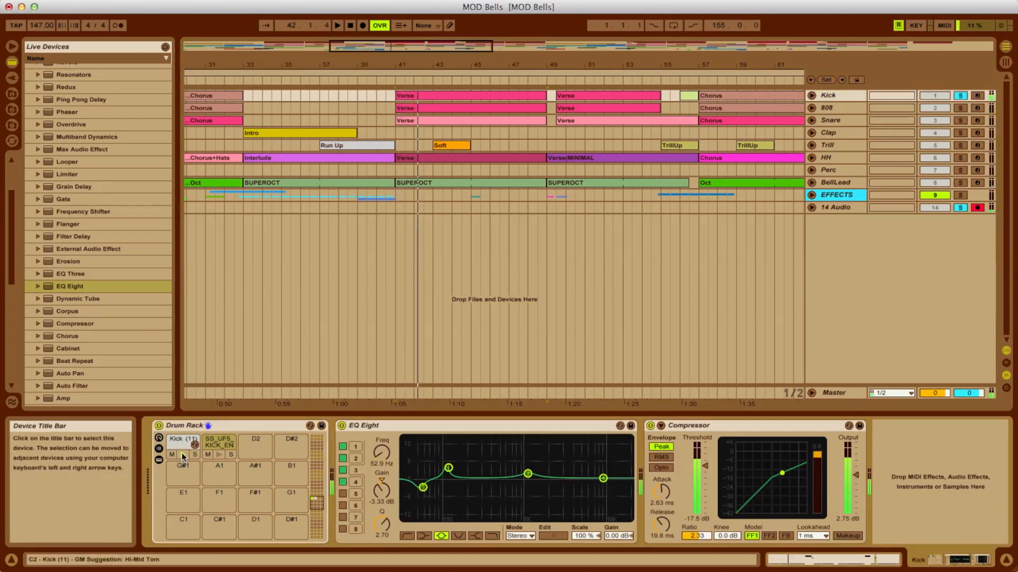
{"action": "left_click", "coordinate": [218, 456]}
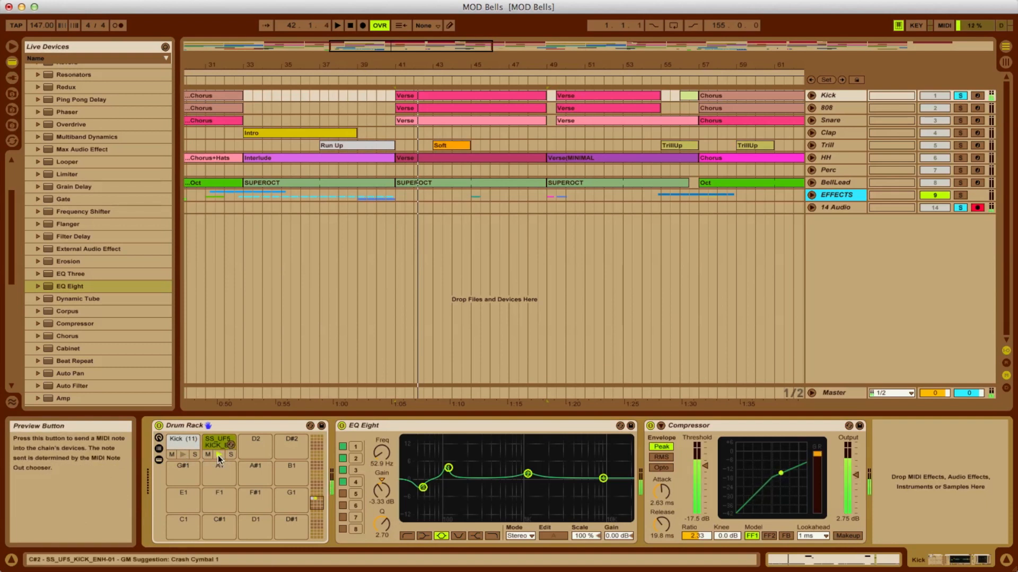
{"action": "left_click", "coordinate": [215, 443]}
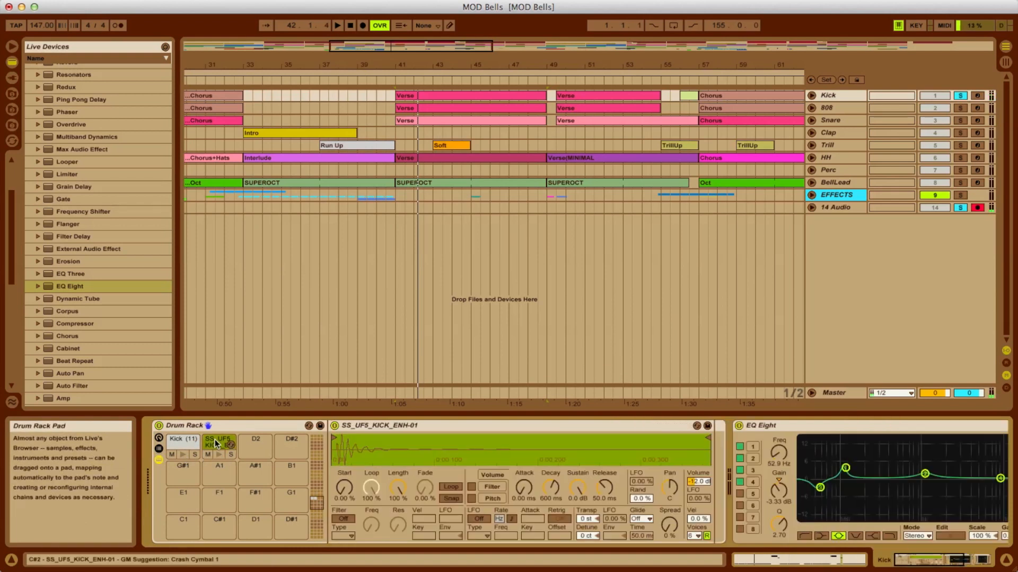
{"action": "left_click", "coordinate": [182, 441]}
{"action": "left_click", "coordinate": [181, 441]}
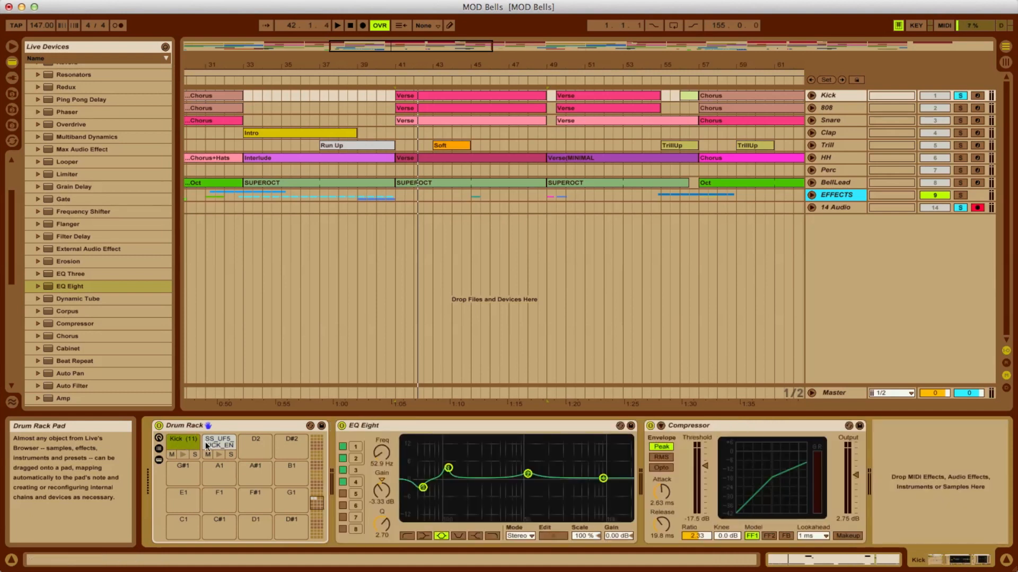
Step: Compare the Kick track's low EQ Eight band with the 808 track's EQ Eight curve and sidechain Compressor
{"action": "left_click", "coordinate": [422, 487]}
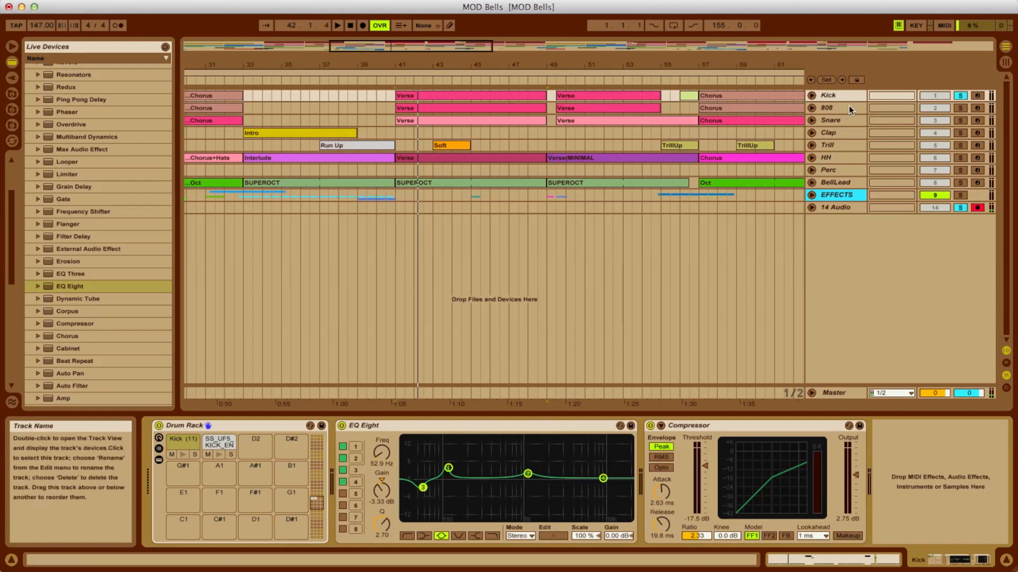
{"action": "left_click", "coordinate": [832, 108]}
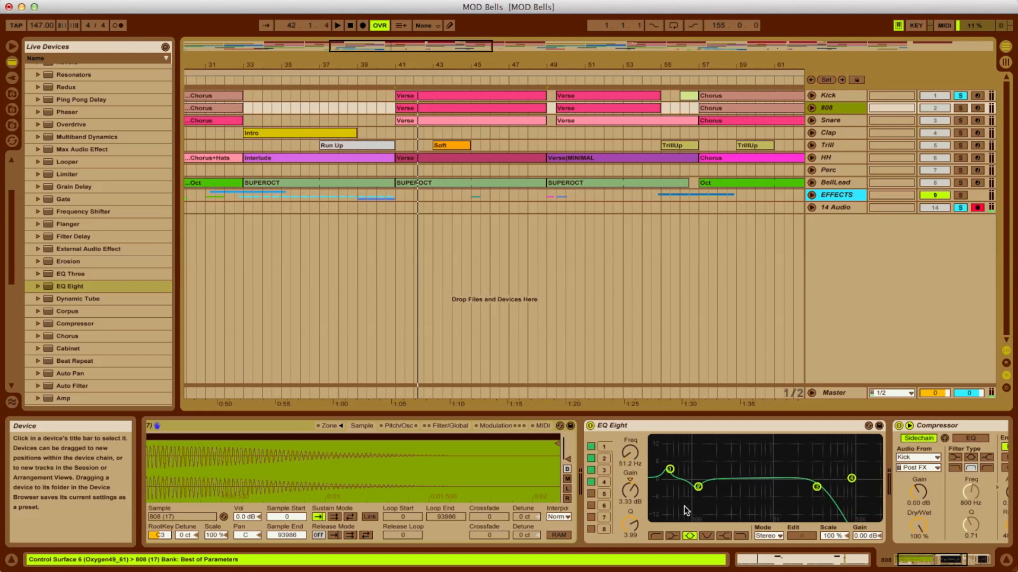
{"action": "scroll", "coordinate": [683, 507], "scroll_direction": "down", "scroll_amount": 5}
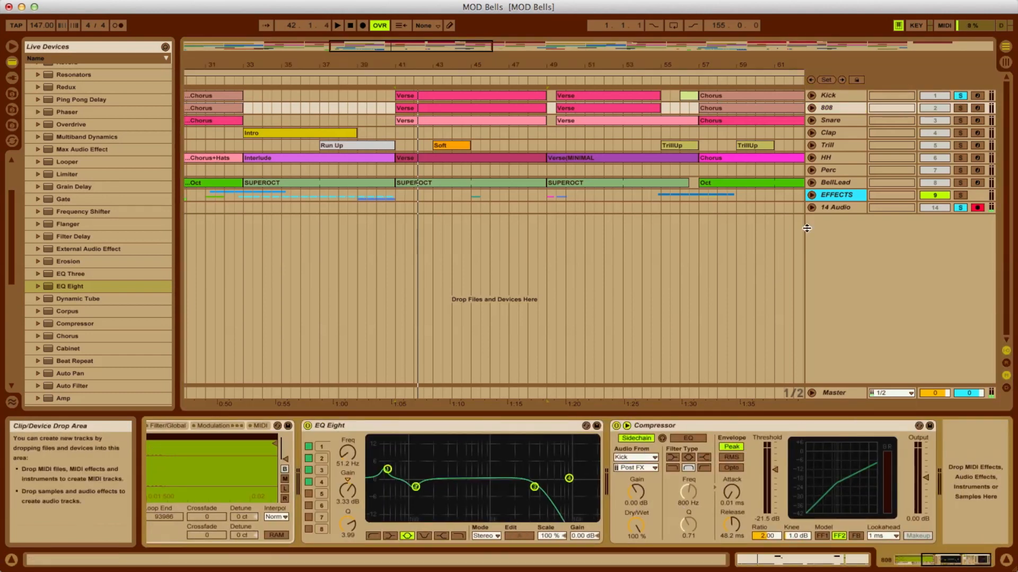
Step: Turn off the Kick track's solo and open the notes of its Verse clip at bar 41 with the track unfolded
{"action": "left_click", "coordinate": [961, 107]}
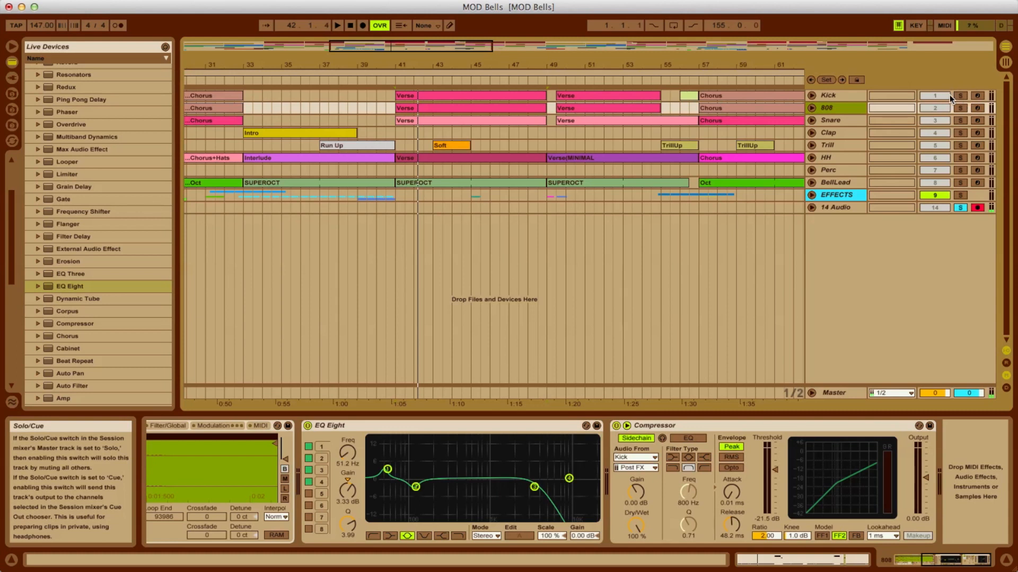
{"action": "left_click", "coordinate": [833, 94]}
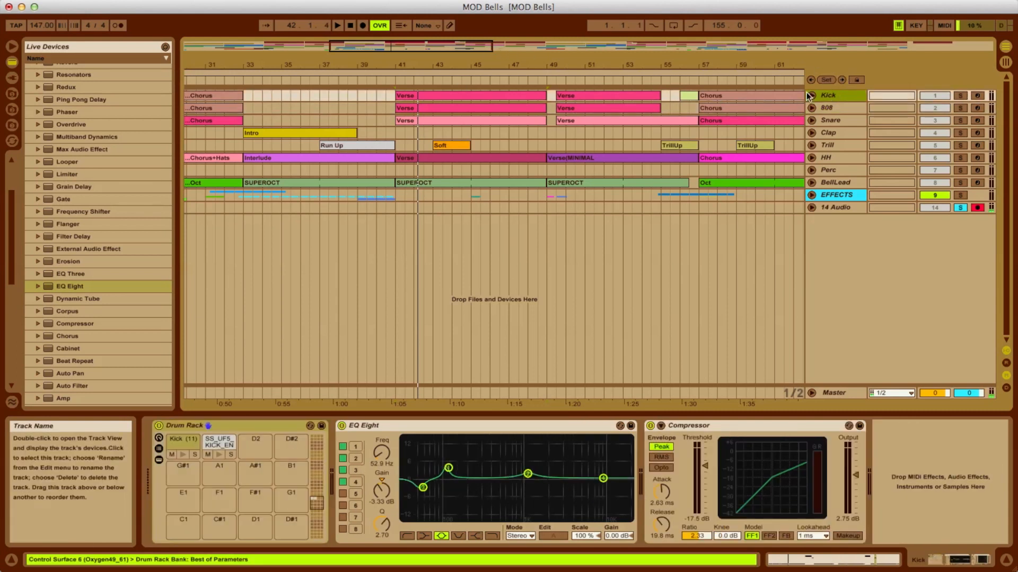
{"action": "left_click", "coordinate": [812, 95]}
{"action": "double_click", "coordinate": [431, 98]}
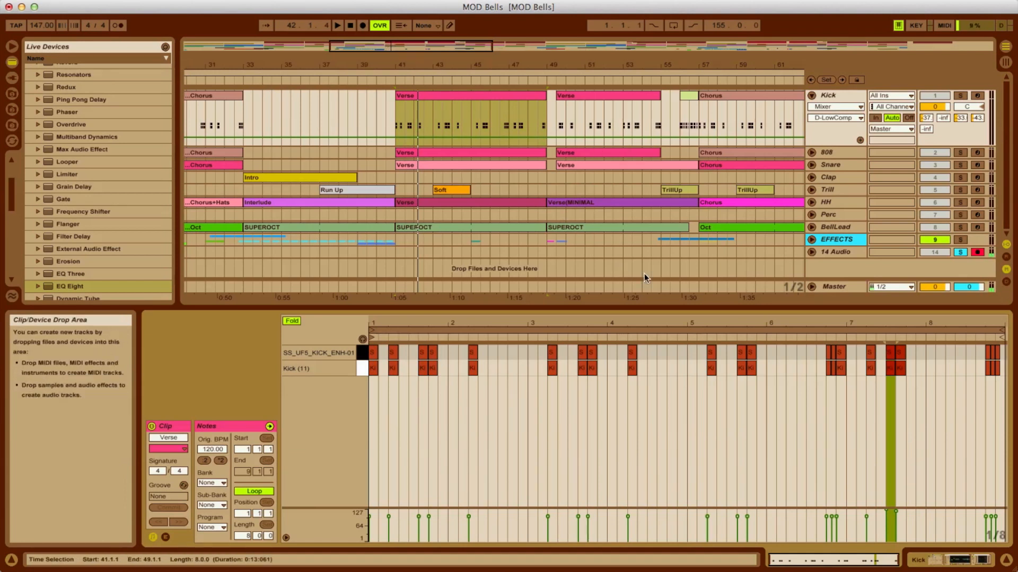
Step: Solo the Kick and 808 tracks together and play the Verse from bar 41 with the metronome on
{"action": "left_click", "coordinate": [960, 96]}
{"action": "left_click", "coordinate": [961, 152]}
{"action": "left_click", "coordinate": [119, 27]}
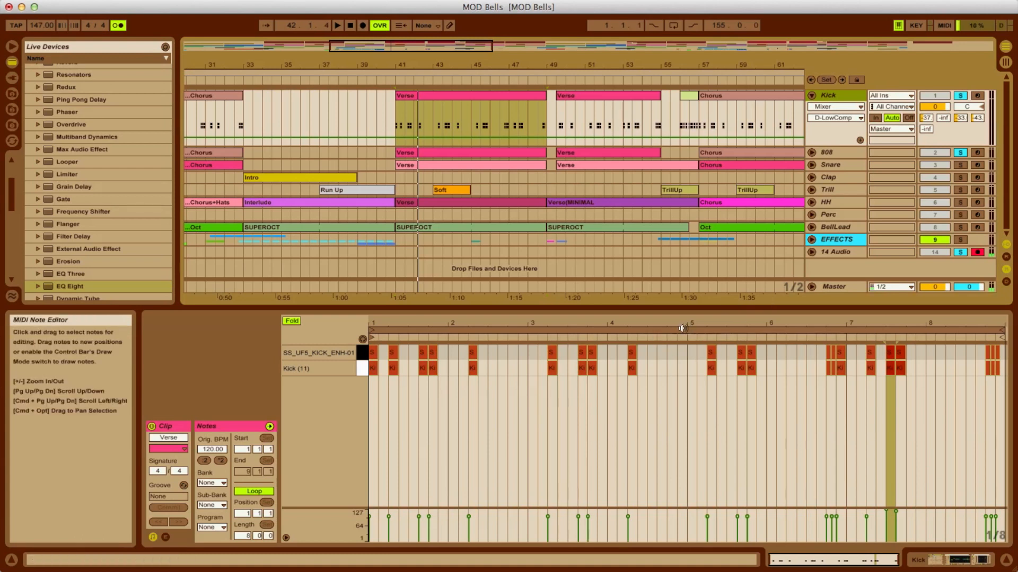
{"action": "key", "text": "space"}
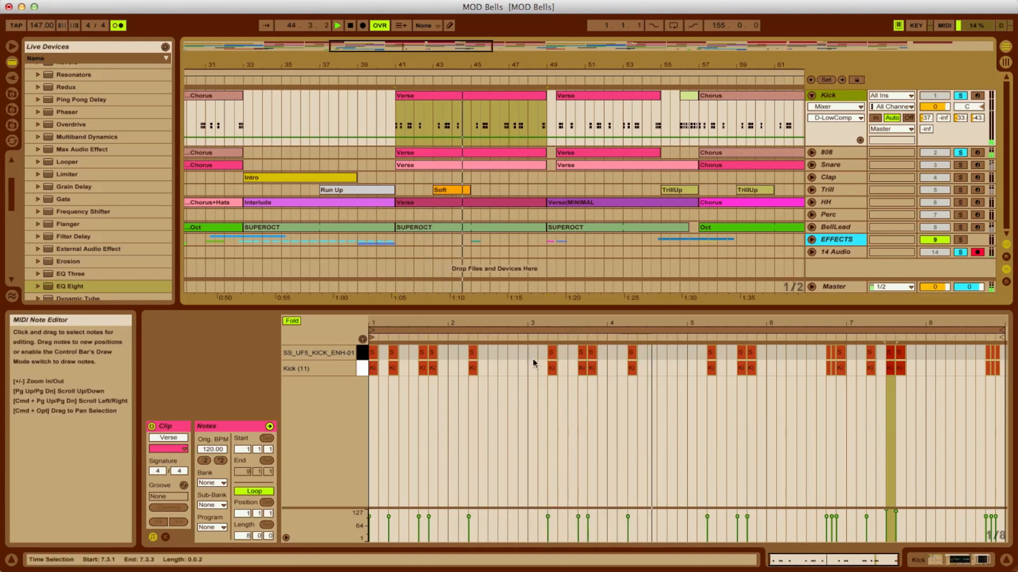
Step: Unfold the Trill track and play the Verse from bar 41 with Kick, 808 and Trill soloed
{"action": "key", "text": "space"}
{"action": "key", "text": "space"}
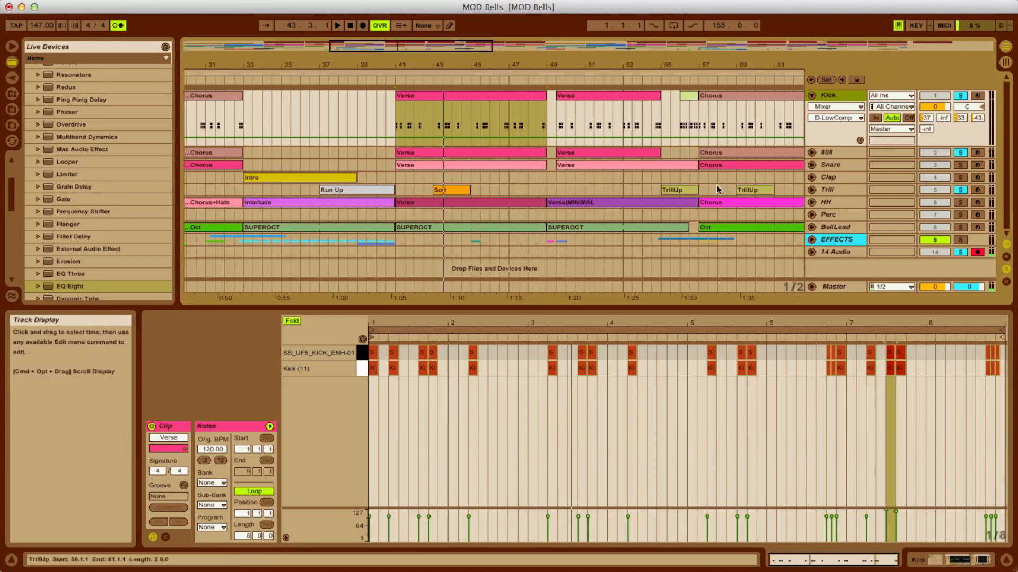
{"action": "left_click", "coordinate": [811, 190]}
{"action": "key", "text": "space"}
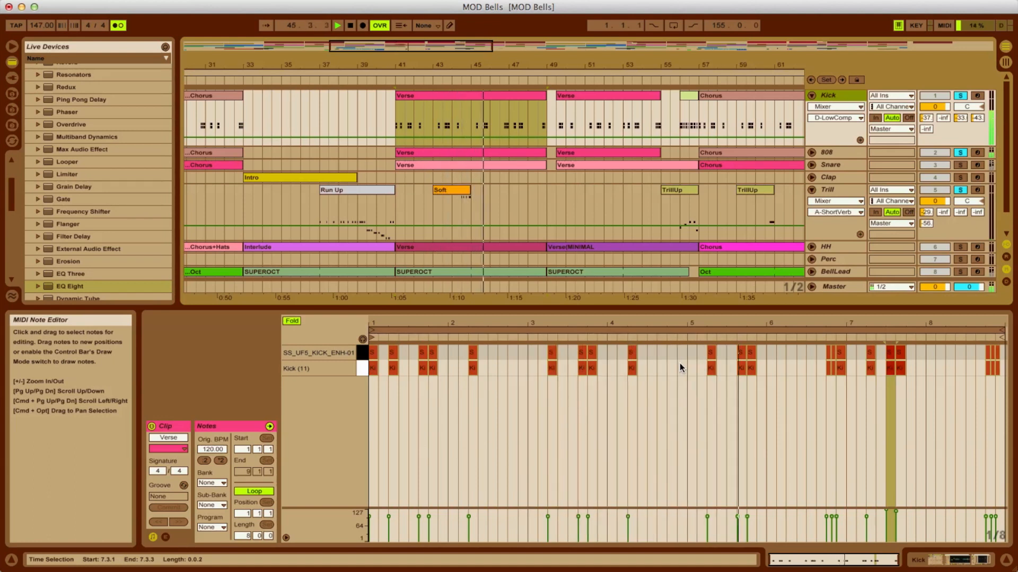
Step: Turn off the solos on the Kick, 808 and Trill tracks and fold the Kick and Trill tracks
{"action": "left_click", "coordinate": [960, 153]}
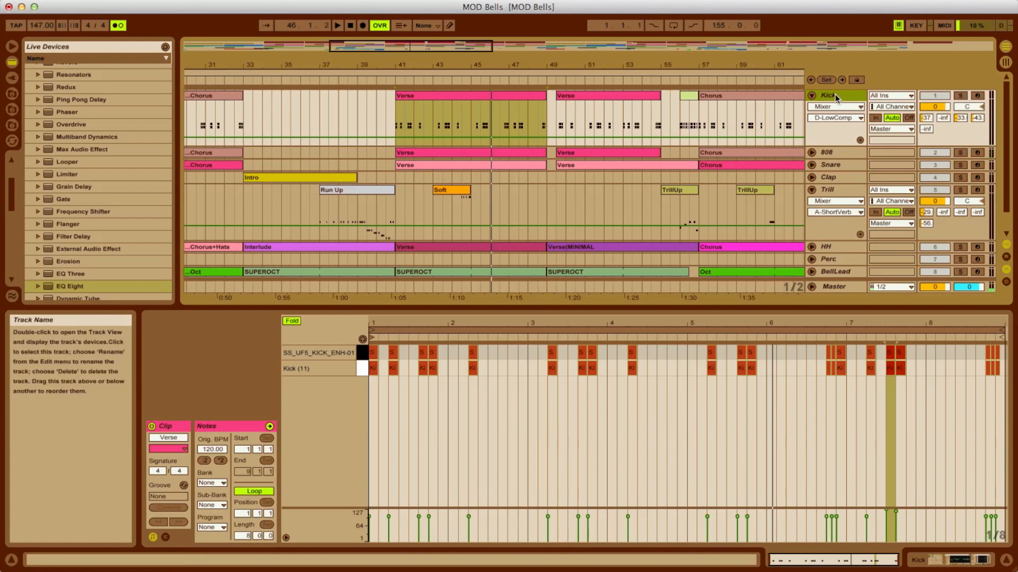
{"action": "left_click", "coordinate": [812, 95], "text": "alt"}
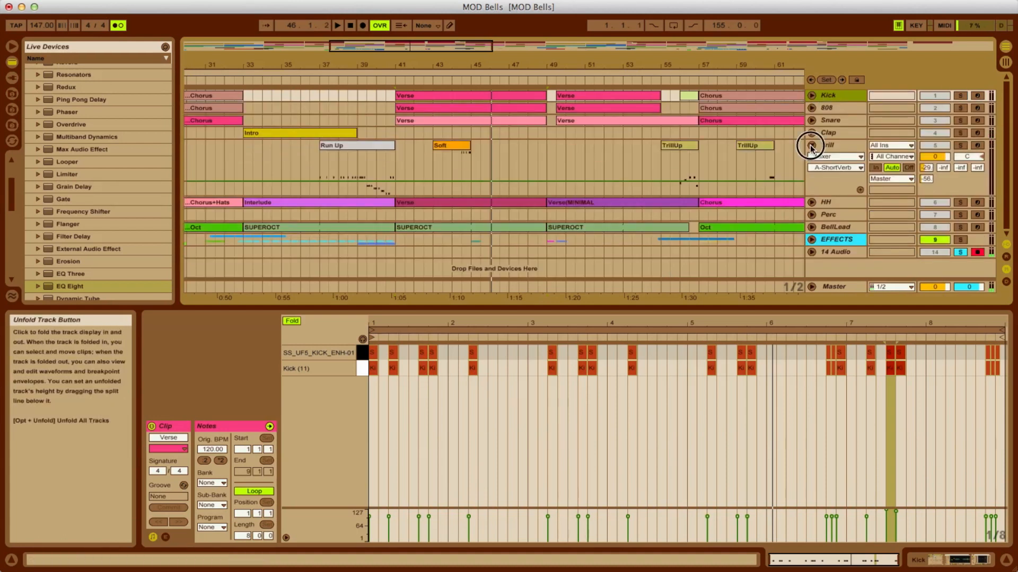
{"action": "scroll", "coordinate": [546, 221], "scroll_direction": "left", "scroll_amount": 5}
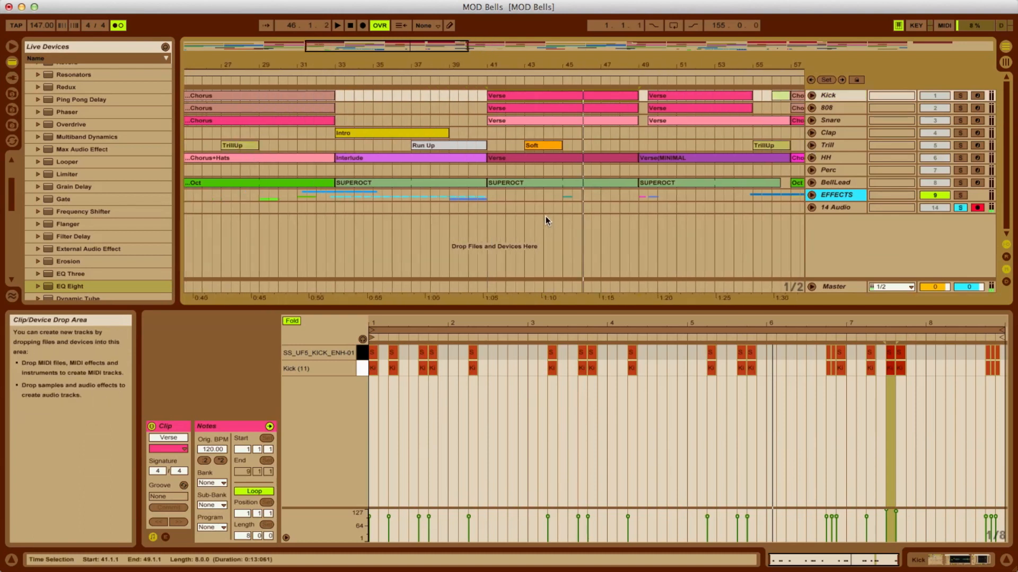
Step: Enlarge the arrangement area over the clip detail area and turn off the 14 Audio track's solo
{"action": "left_click_drag", "start_coordinate": [522, 305], "coordinate": [522, 401]}
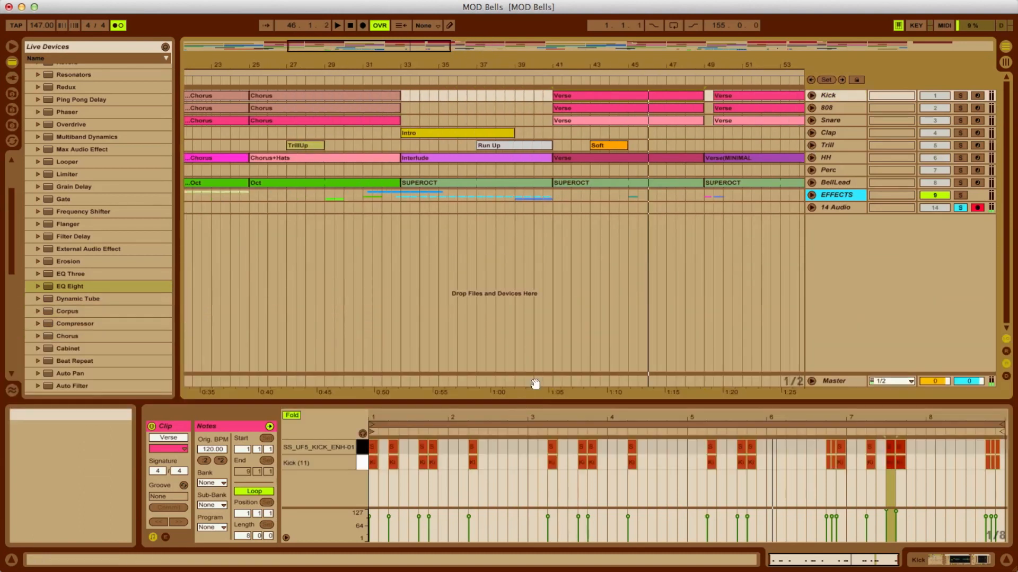
{"action": "scroll", "coordinate": [588, 270], "scroll_direction": "left", "scroll_amount": 10}
{"action": "left_click", "coordinate": [959, 207]}
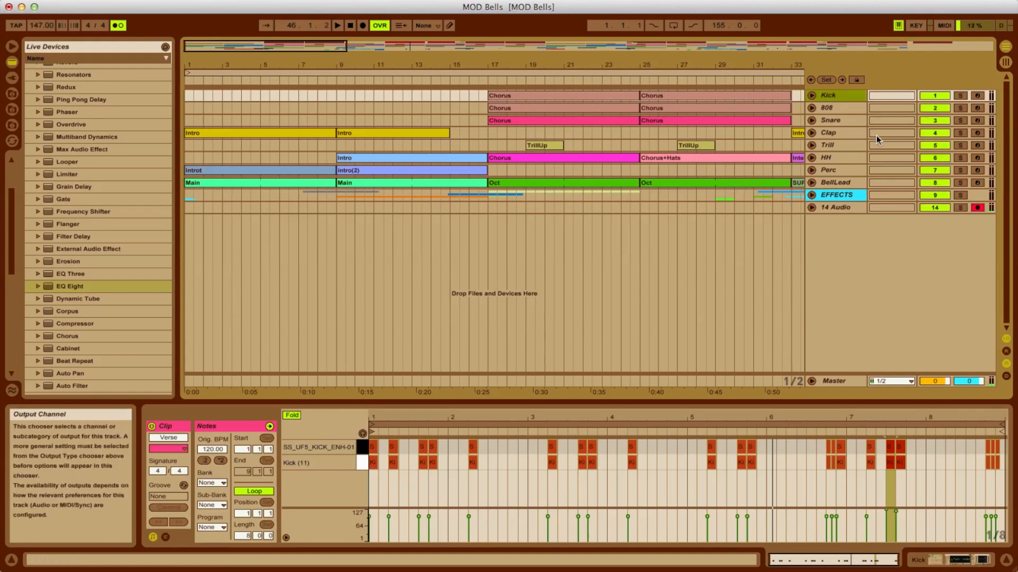
Step: Check the EFFECTS group's contents, leave it folded, and look over the arrangement from the Intro to the Interlude
{"action": "left_click", "coordinate": [812, 195]}
{"action": "left_click", "coordinate": [811, 195]}
{"action": "scroll", "coordinate": [577, 215], "scroll_direction": "right", "scroll_amount": 10}
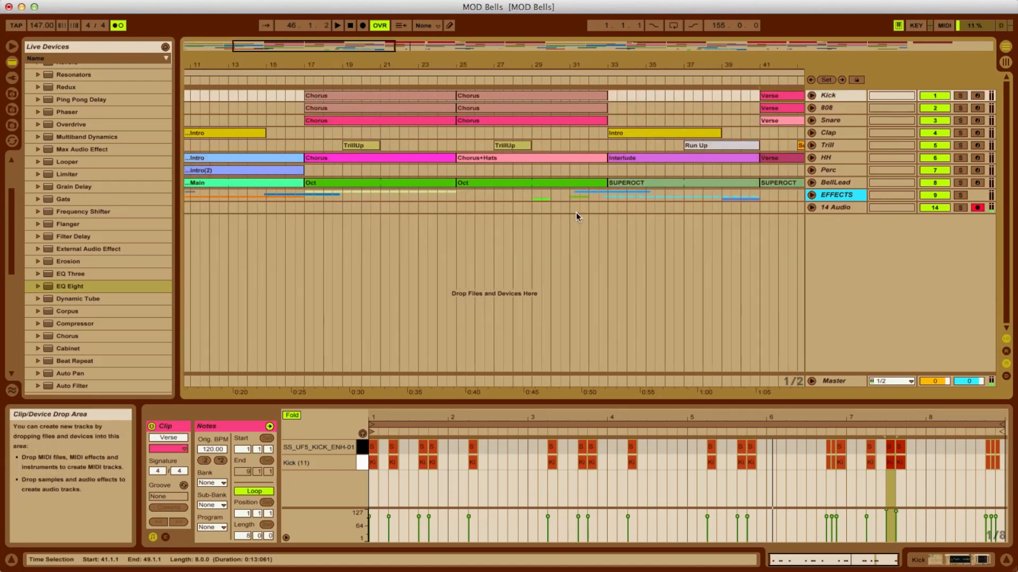